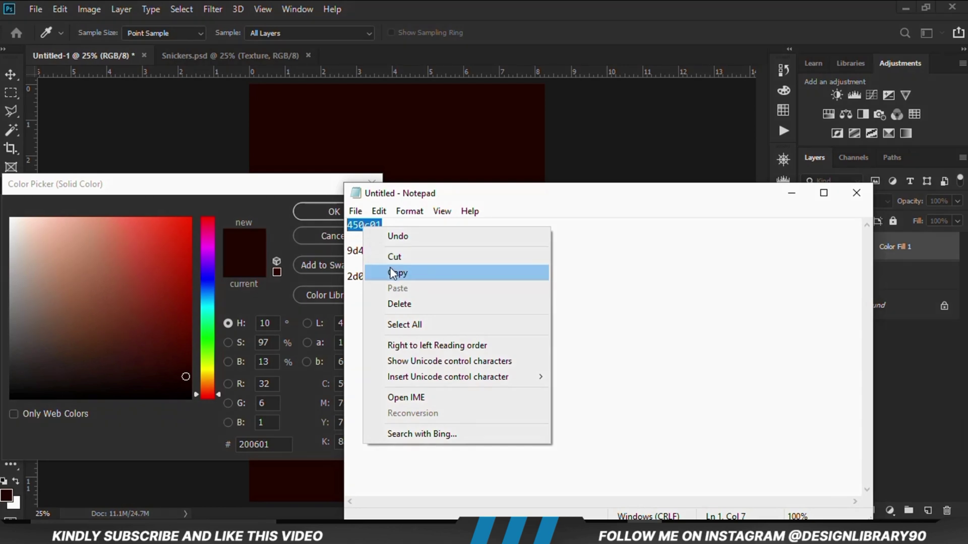
- Copy the hex code 450c01 from the Notepad list and apply it as the solid color fill layer's color
left_click(398, 273)
left_click_drag(238, 187, 356, 186)
right_click(368, 454)
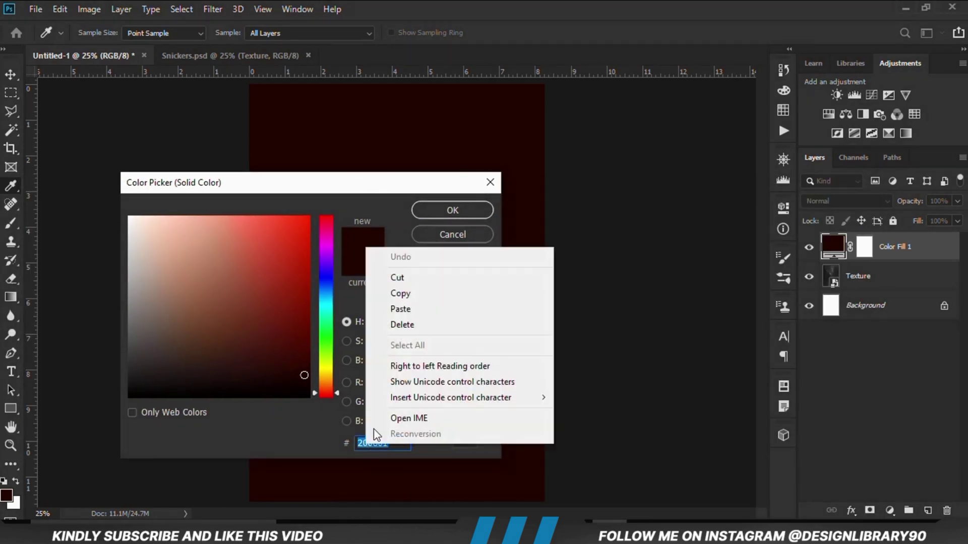
left_click(391, 312)
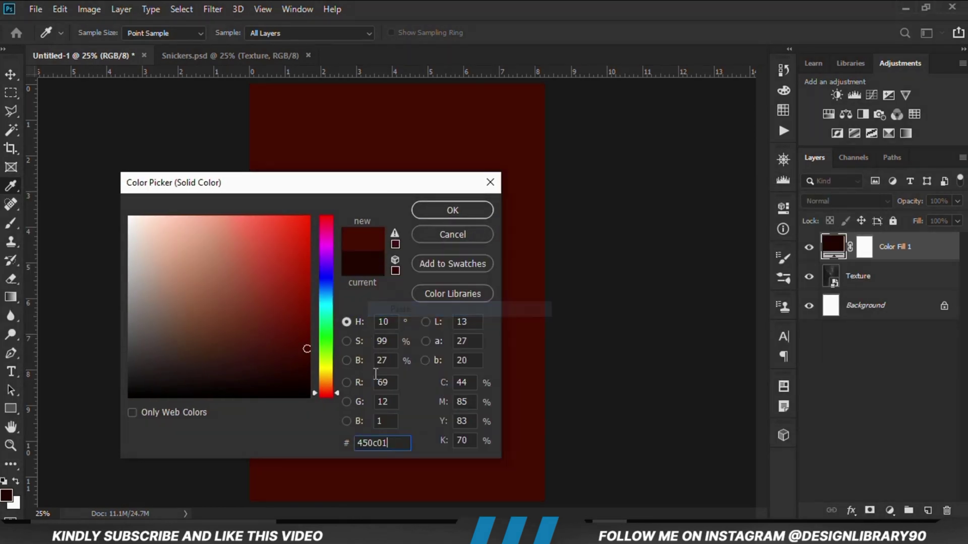
left_click(423, 216)
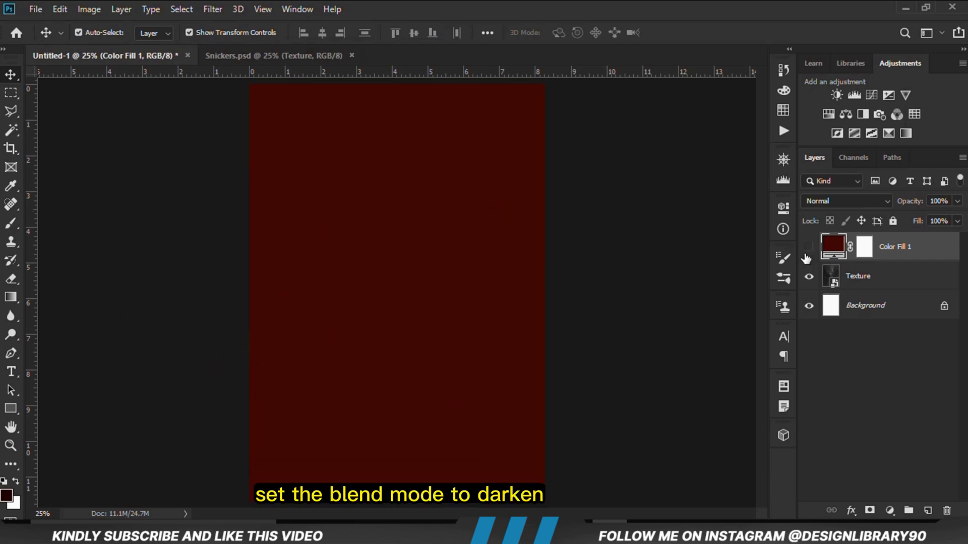
- Set the dark red fill layer's blend mode to Darken and compare the canvas with the layer hidden and shown
left_click(819, 201)
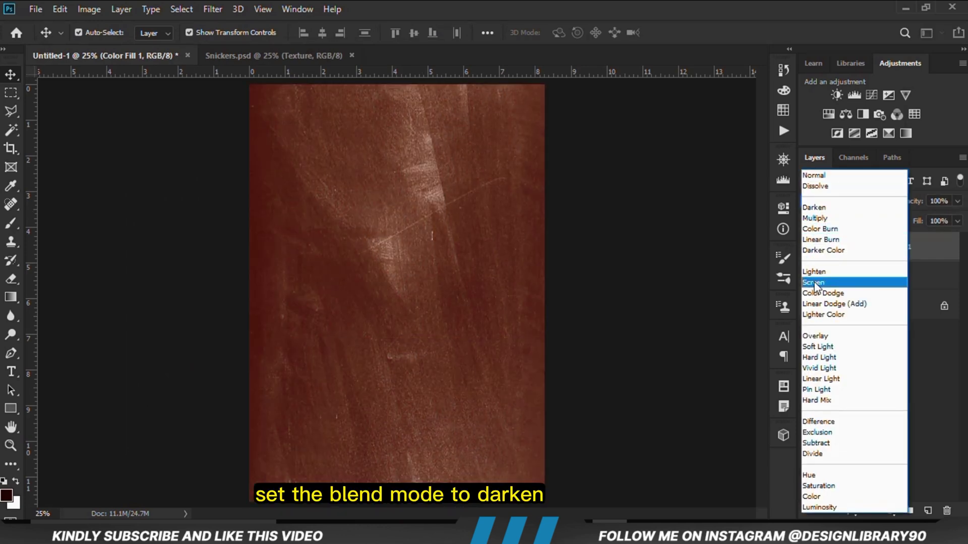
left_click(817, 207)
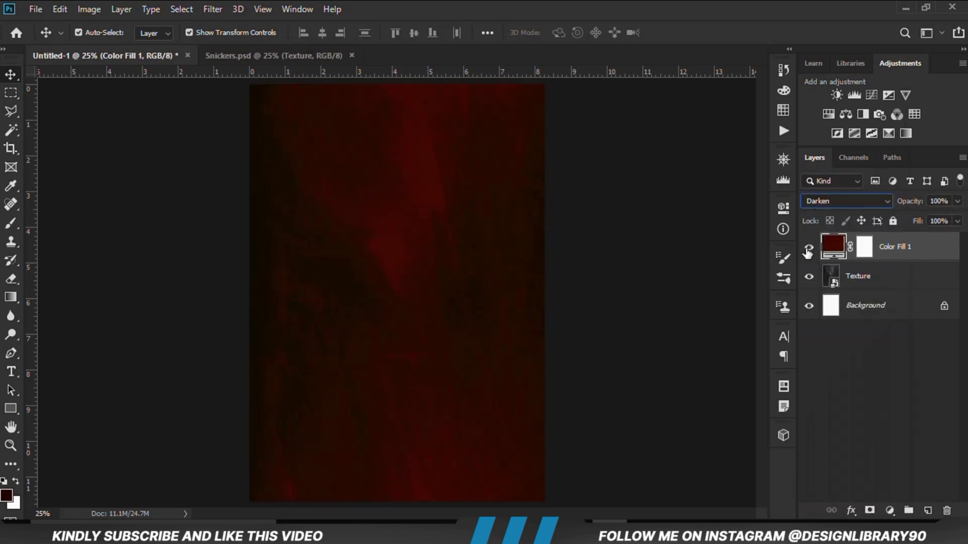
left_click(809, 248)
left_click(808, 248)
left_click(584, 288)
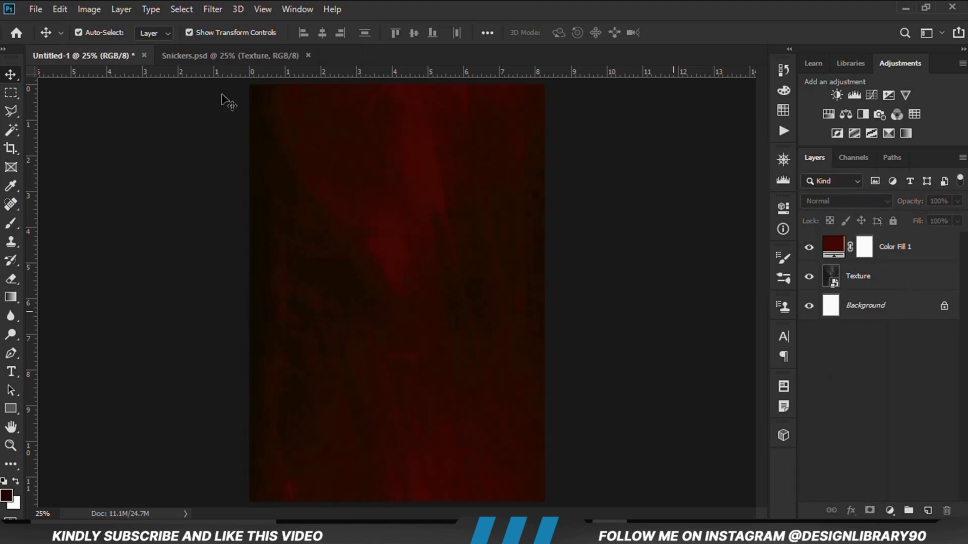
- Bring the grunge brush-stroke layer 4 from Snickers.psd into the untitled poster document and convert it to a smart object
left_click(227, 56)
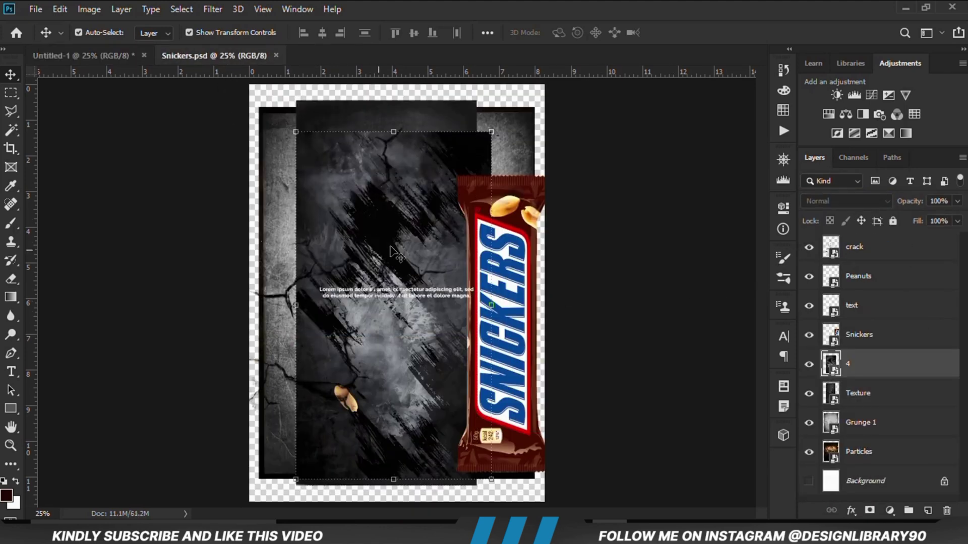
left_click_drag(391, 251, 191, 160)
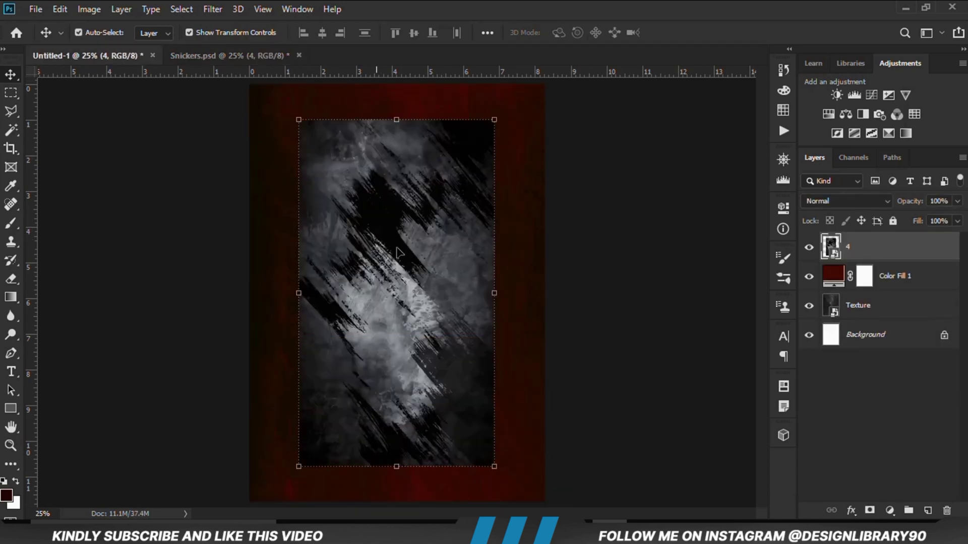
right_click(860, 250)
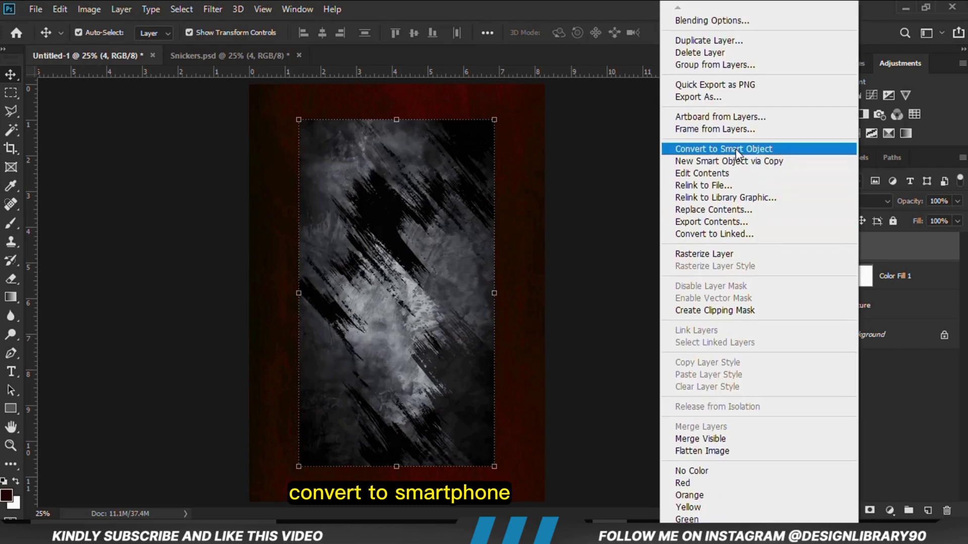
left_click(736, 149)
- Scale layer 4 to about 158% and center it so that it covers the whole canvas
key("ctrl+t")
left_click_drag(494, 293, 557, 297)
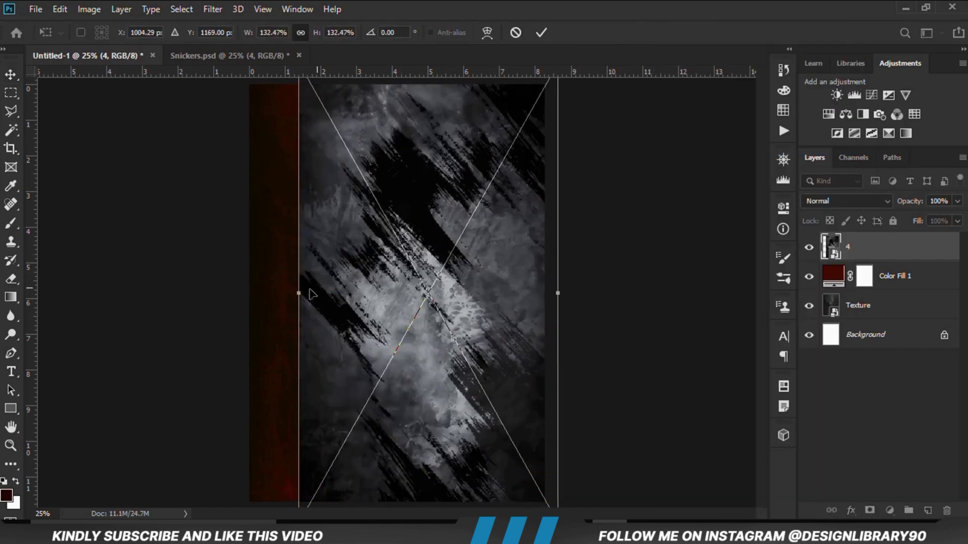
left_click_drag(299, 293, 249, 293)
left_click_drag(351, 287, 345, 287)
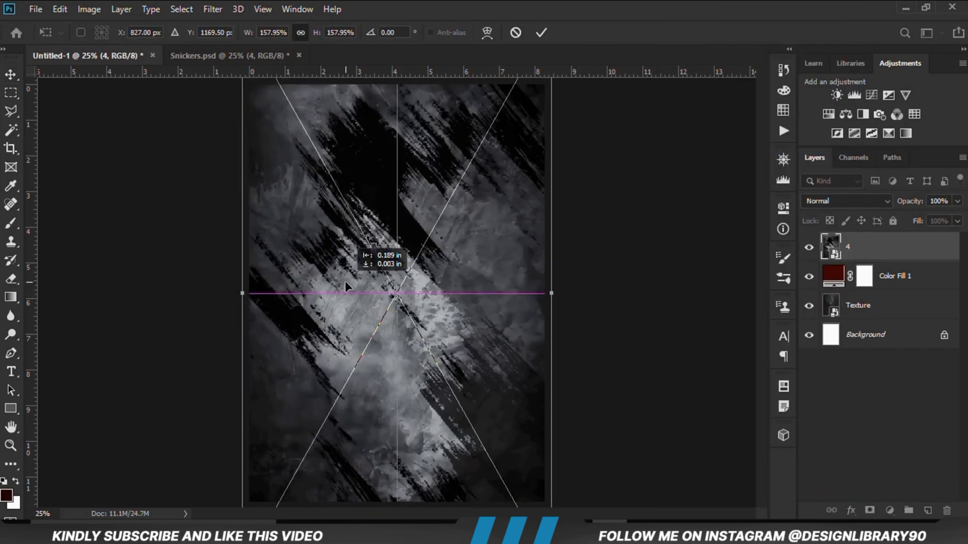
left_click(541, 32)
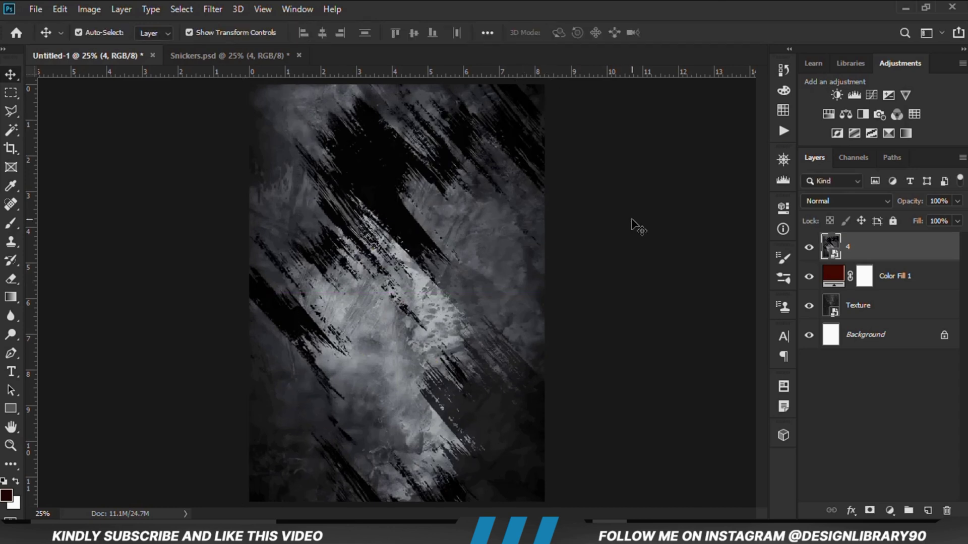
- Lower the opacity of layer 4 to 32%
left_click(876, 254, "ctrl")
left_click(876, 254)
left_click(957, 201)
left_click_drag(927, 215, 918, 216)
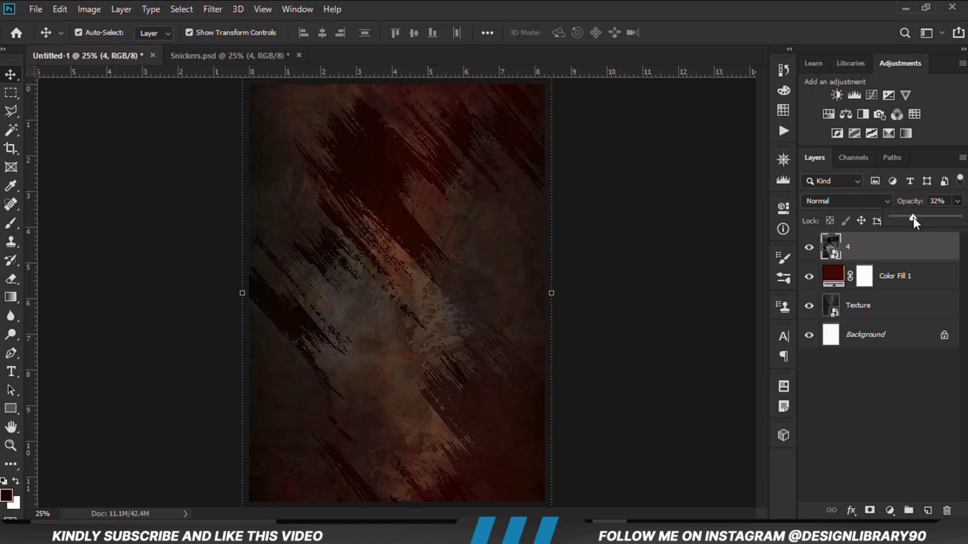
left_click(627, 301)
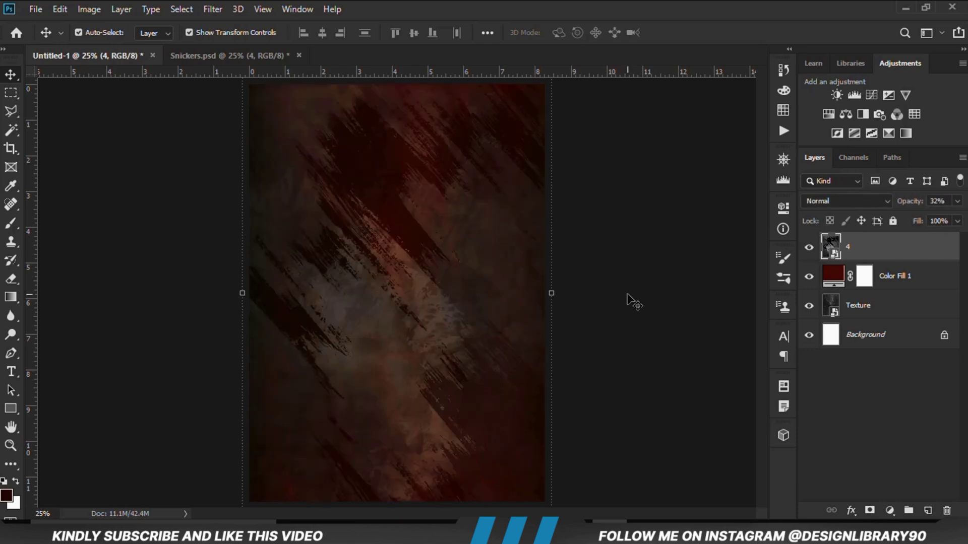
- Add a Hue/Saturation adjustment layer above layer 4 and clip it to that layer
left_click(858, 420)
left_click(889, 510)
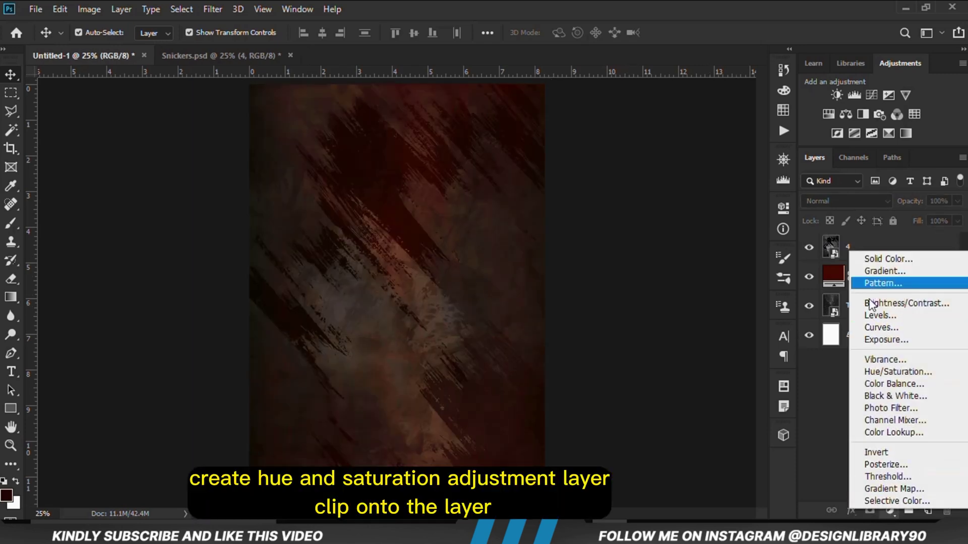
left_click(897, 371)
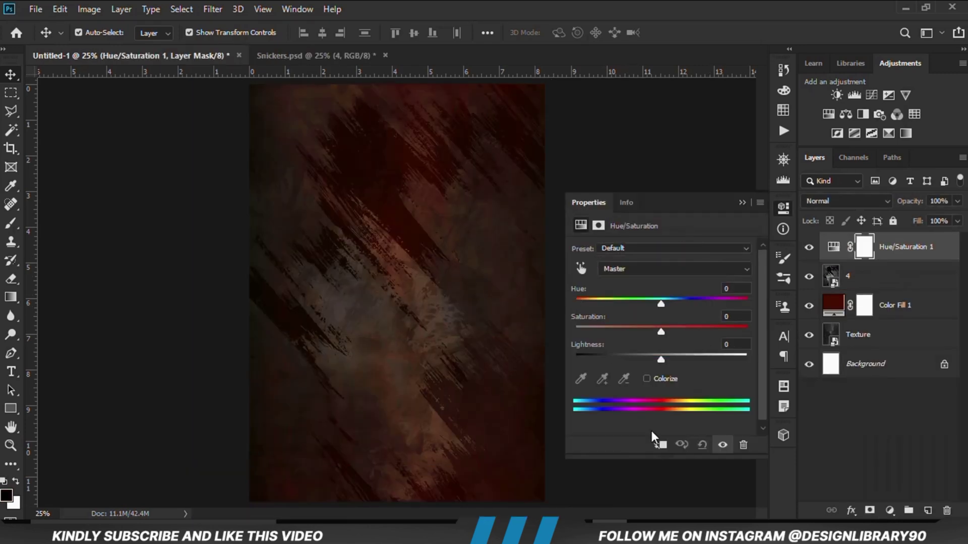
left_click(659, 446)
- Colorize the Hue/Saturation adjustment with hue 9, saturation 66 and lightness -47, and compare the canvas with and without it
left_click(647, 379)
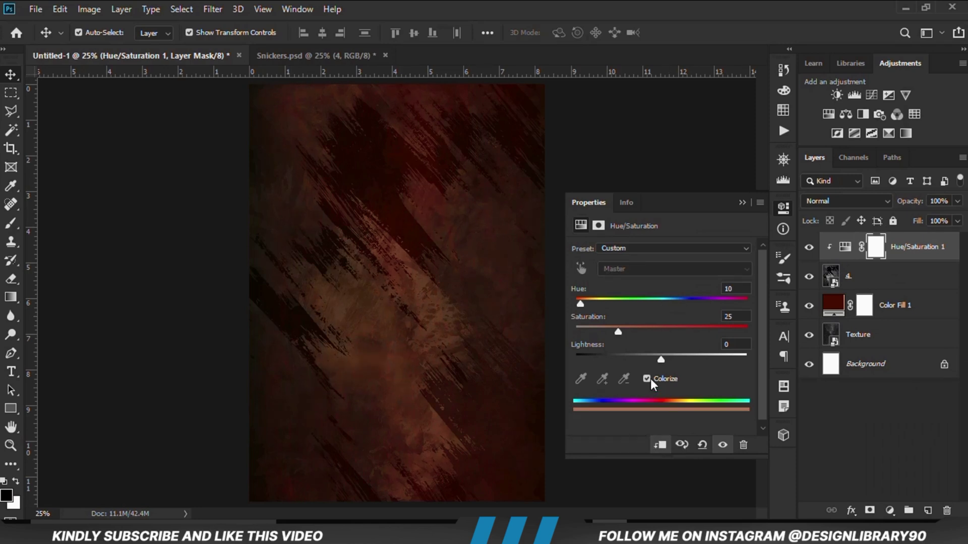
left_click(580, 301)
left_click_drag(619, 332, 621, 363)
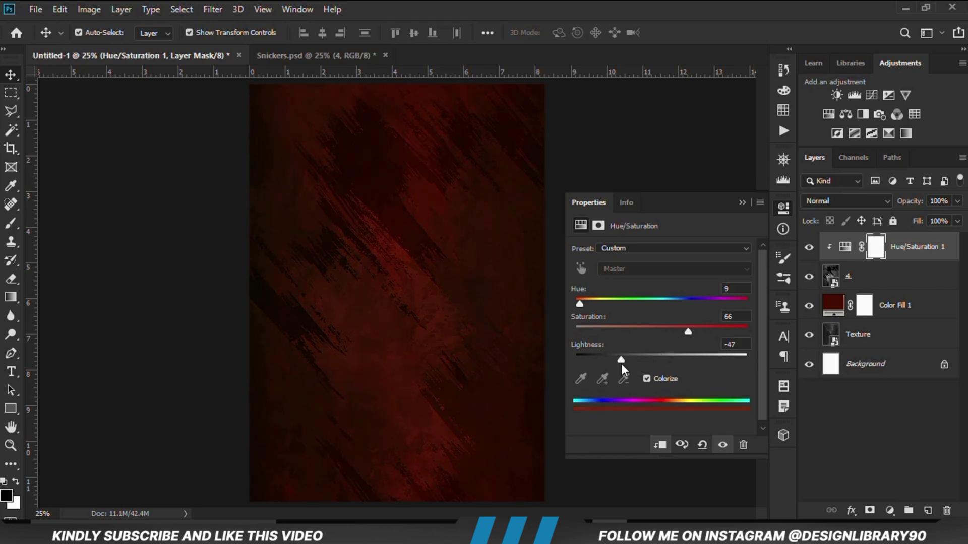
left_click(743, 202)
left_click(809, 248)
left_click(809, 248)
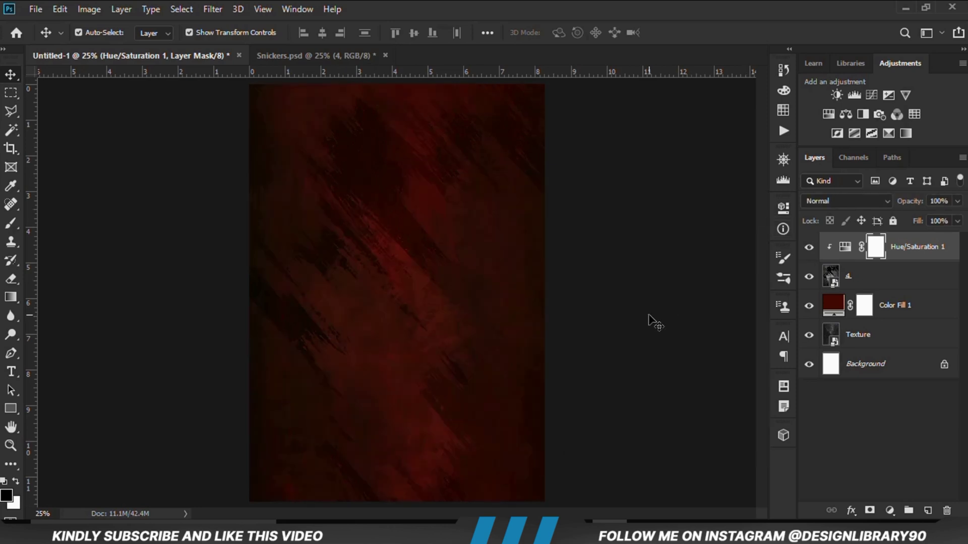
left_click(655, 322)
- Add a solid color fill layer on top of the stack using the hex code 9d4402 copied from the Notepad list
left_click(889, 510)
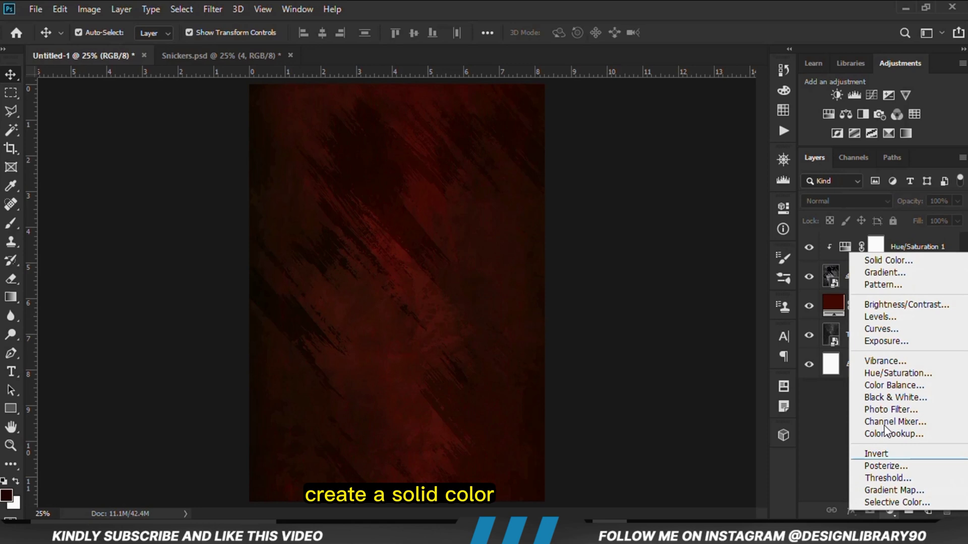
left_click(887, 261)
key("alt+Tab")
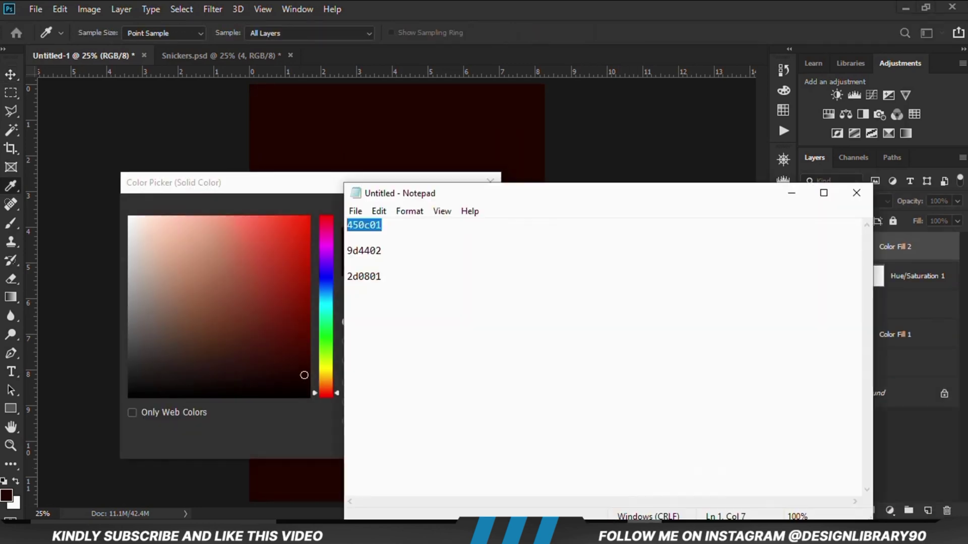
left_click(391, 247)
double_click(391, 247)
right_click(370, 250)
left_click(406, 297)
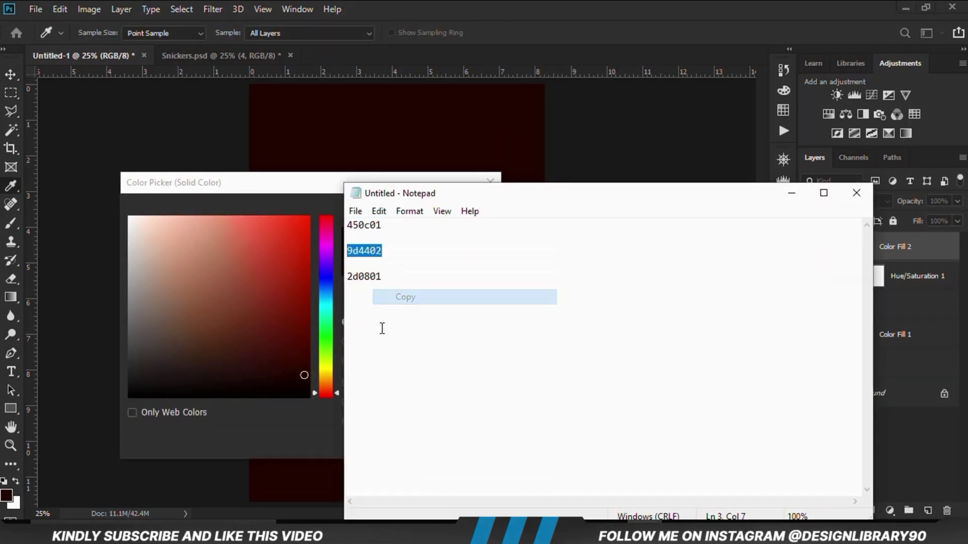
left_click(311, 425)
right_click(360, 446)
left_click(393, 313)
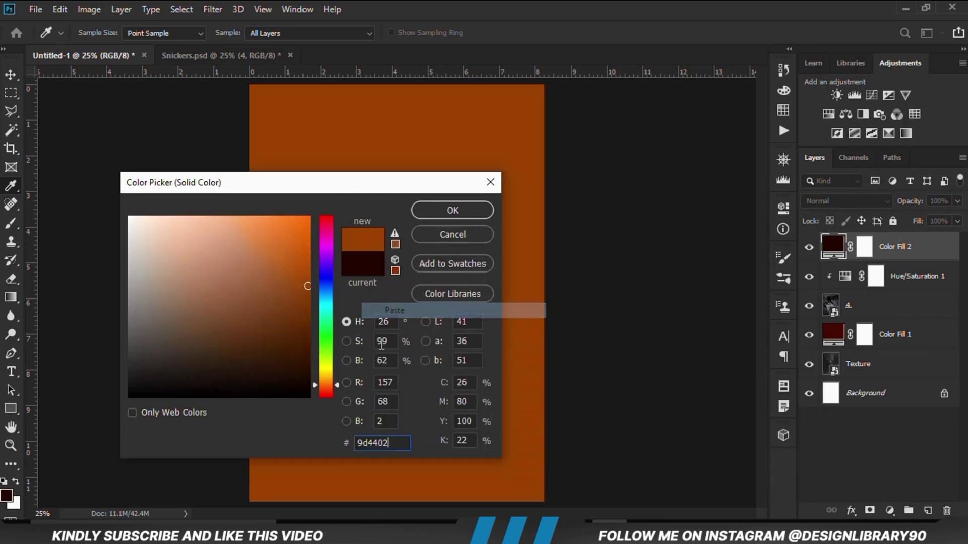
left_click(444, 210)
- Compare the canvas with and without the orange fill layer and set its blend mode to Overlay
left_click(808, 249)
left_click(808, 249)
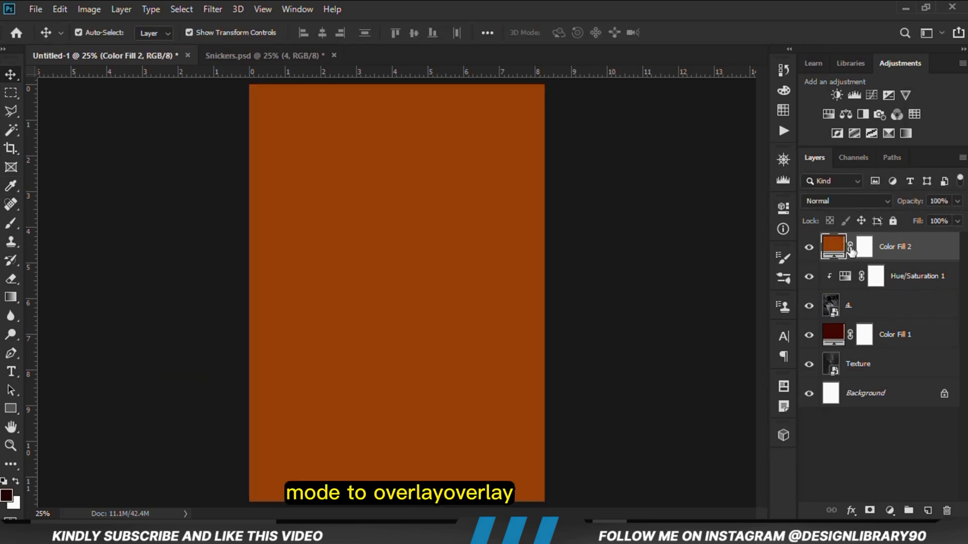
left_click(837, 202)
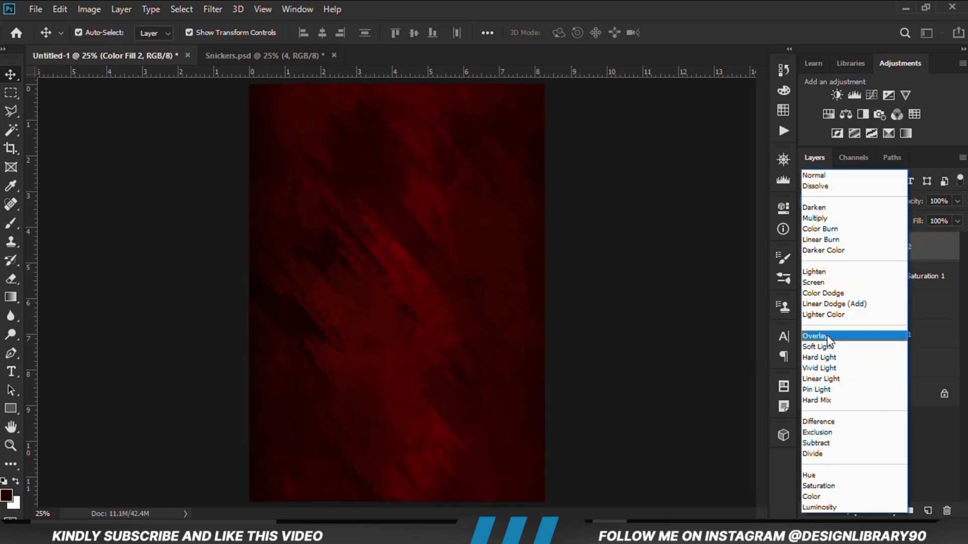
left_click(828, 338)
- Target the orange fill's layer mask and set up the Gradient tool with the Foreground to Transparent gradient
left_click(865, 248)
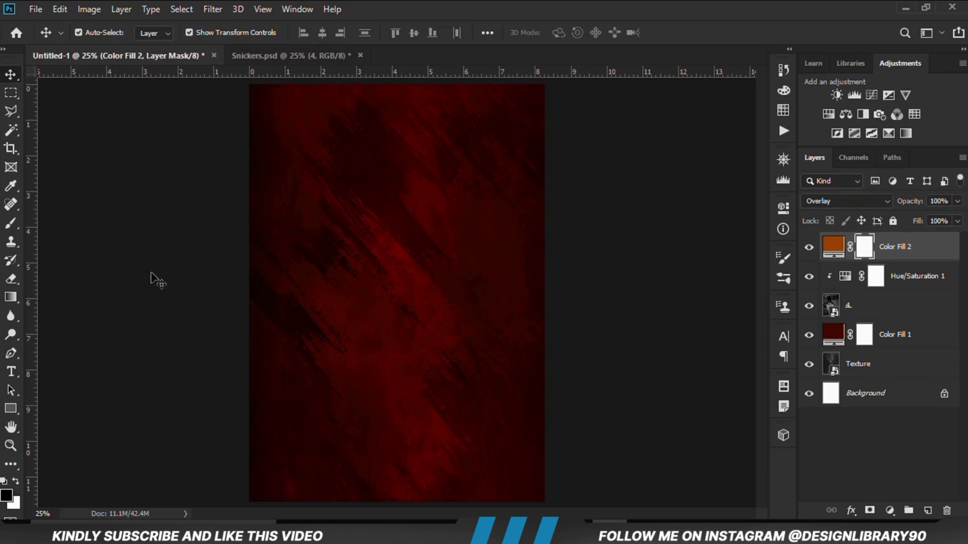
left_click(11, 298)
left_click(52, 301)
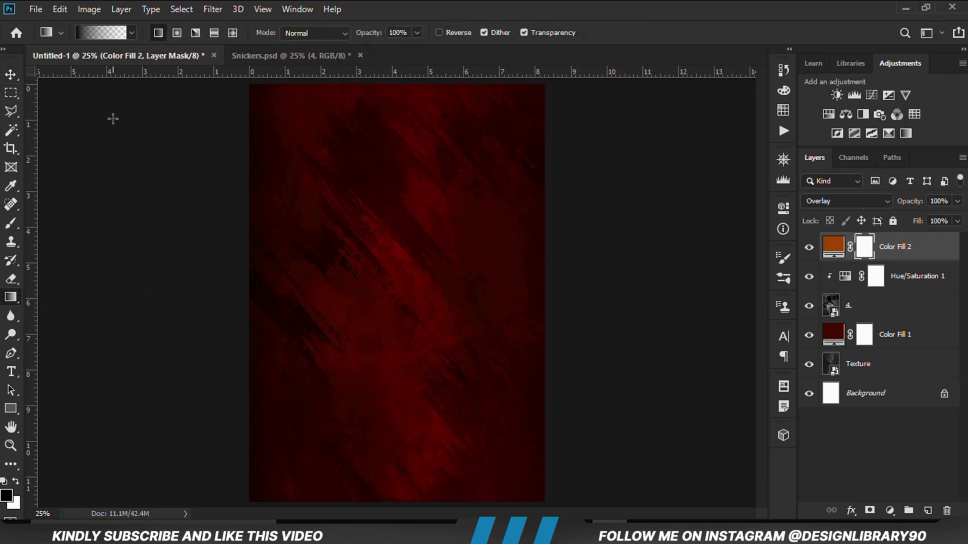
left_click(103, 34)
left_click(367, 250)
key("ctrl+a")
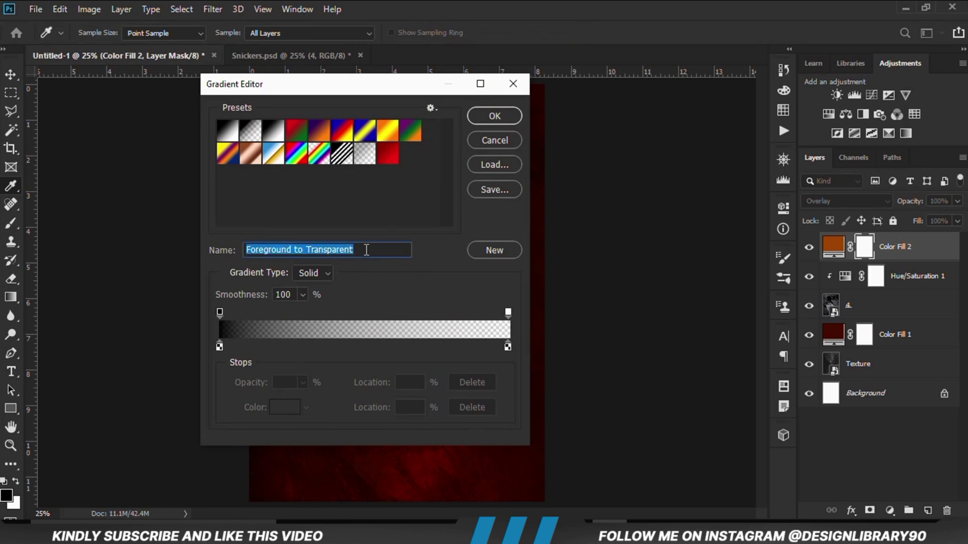
left_click(493, 121)
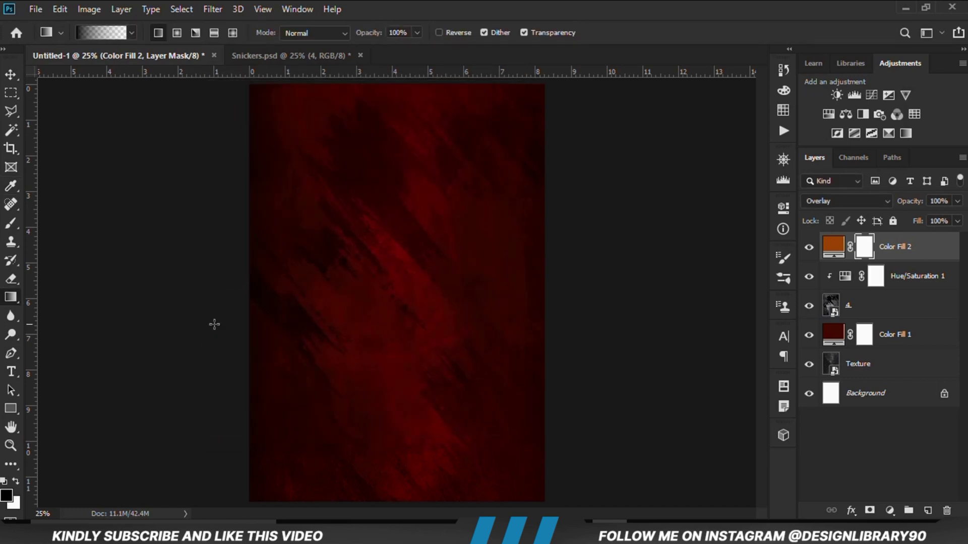
- Mask the orange fill with two black-to-transparent gradients running diagonally from the canvas's upper-left corner towards its center
key("ctrl+minus")
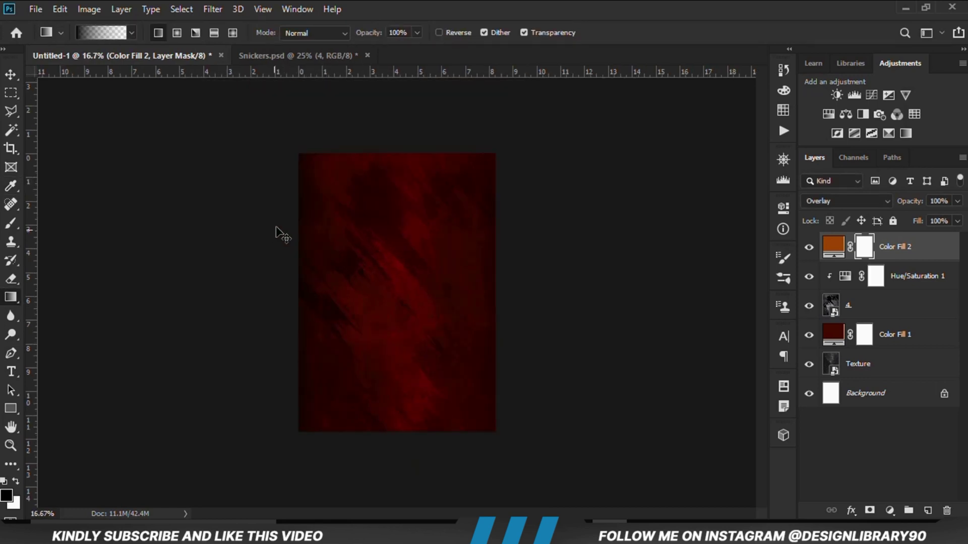
left_click_drag(286, 132, 373, 283)
left_click_drag(300, 151, 426, 352)
key("v")
- Duplicate the masked orange fill layer, group it with its copy, and compare the canvas with the group hidden and shown
left_click(884, 243)
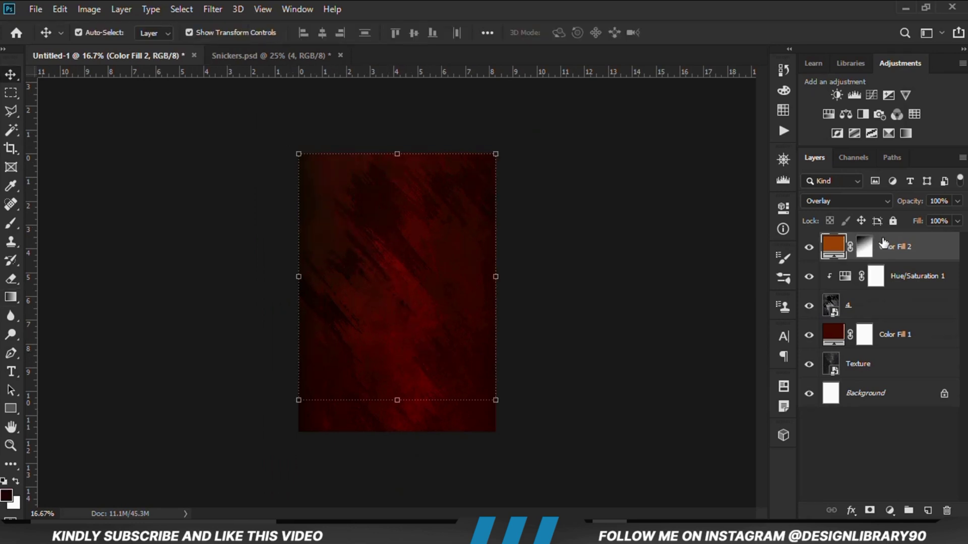
key("ctrl+j")
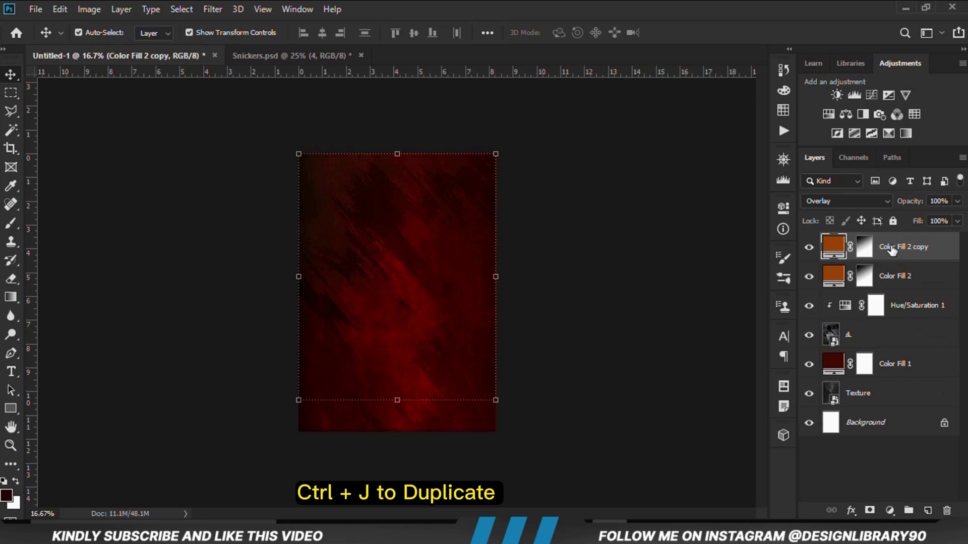
left_click(900, 279, "ctrl")
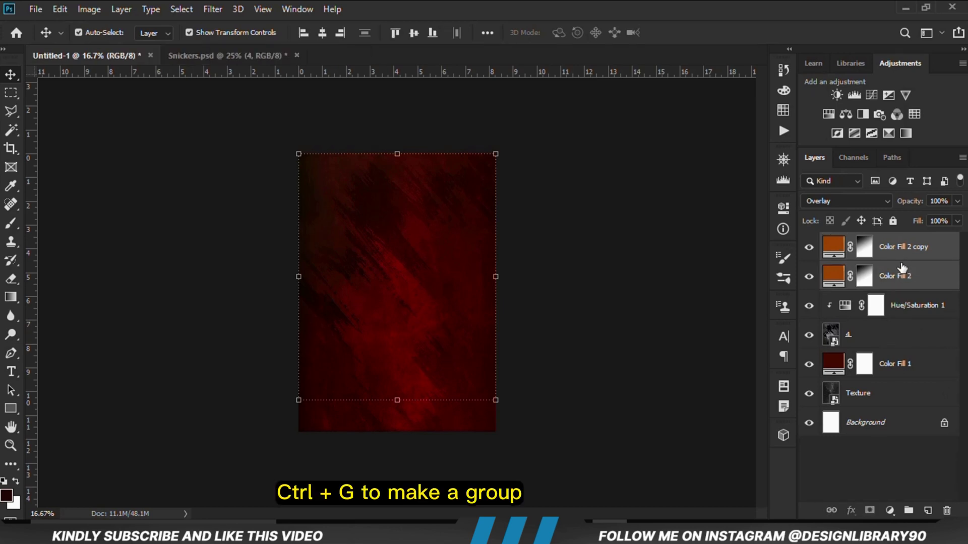
key("ctrl+g")
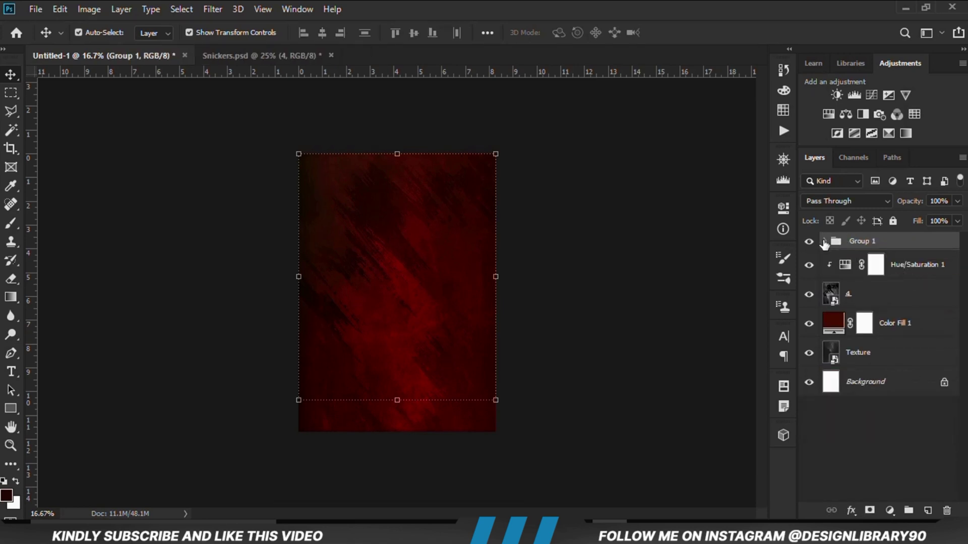
left_click(811, 242)
left_click(812, 242)
left_click(583, 298)
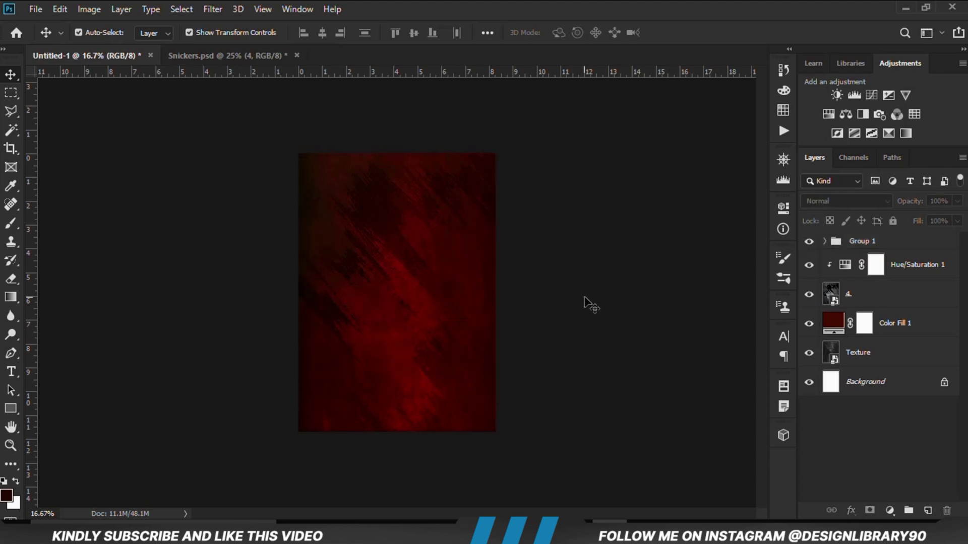
- Duplicate the dark red Color Fill 1 layer, move the copy above Group 1, and set its blend mode to Color Dodge
left_click(886, 327)
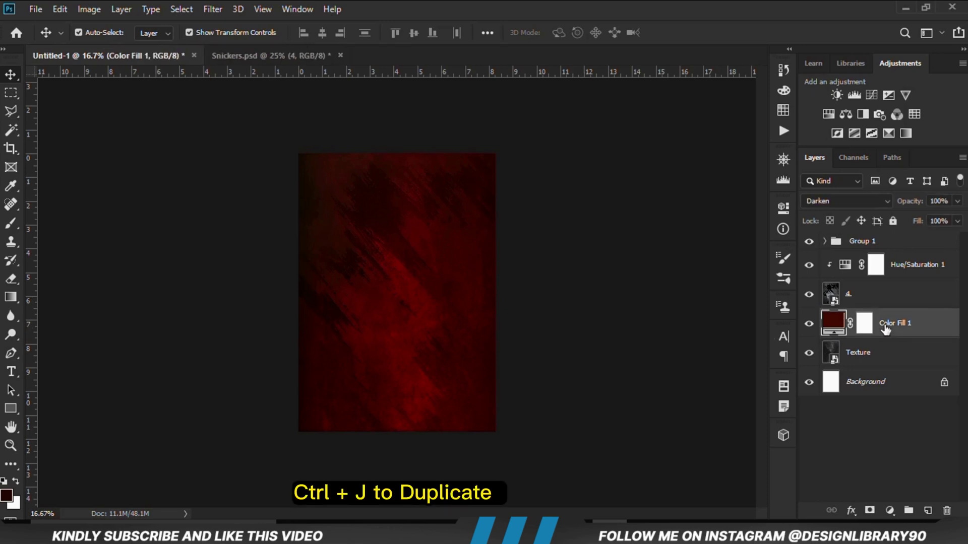
key("ctrl+j")
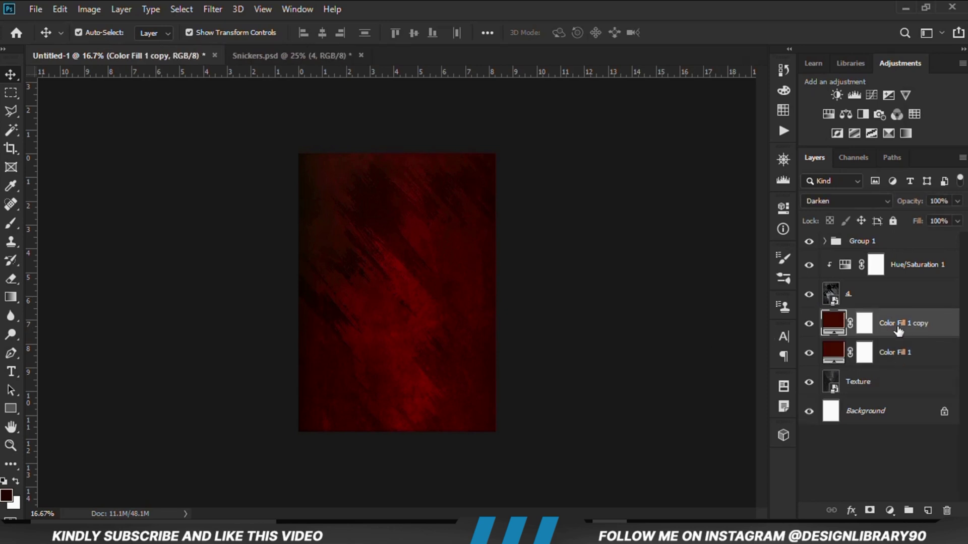
left_click_drag(899, 330, 879, 238)
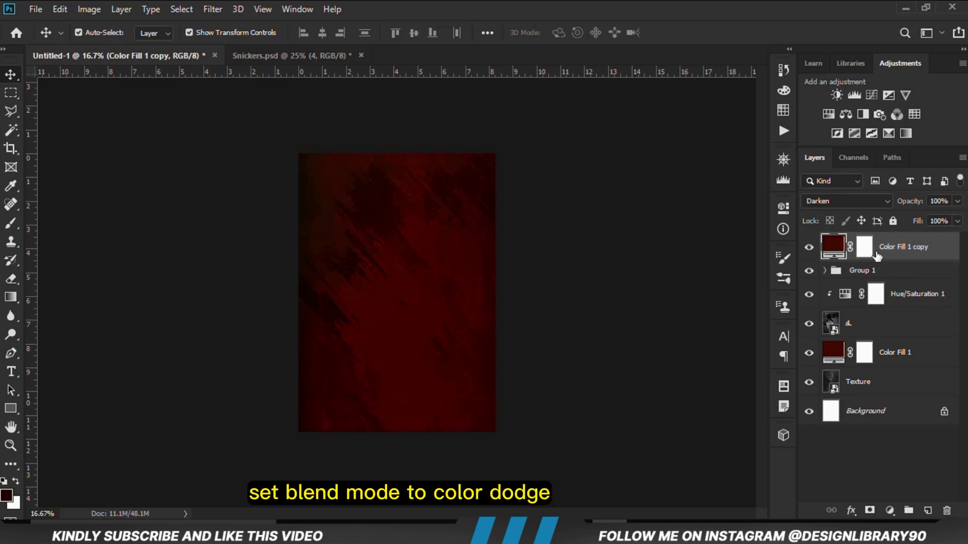
left_click(846, 200)
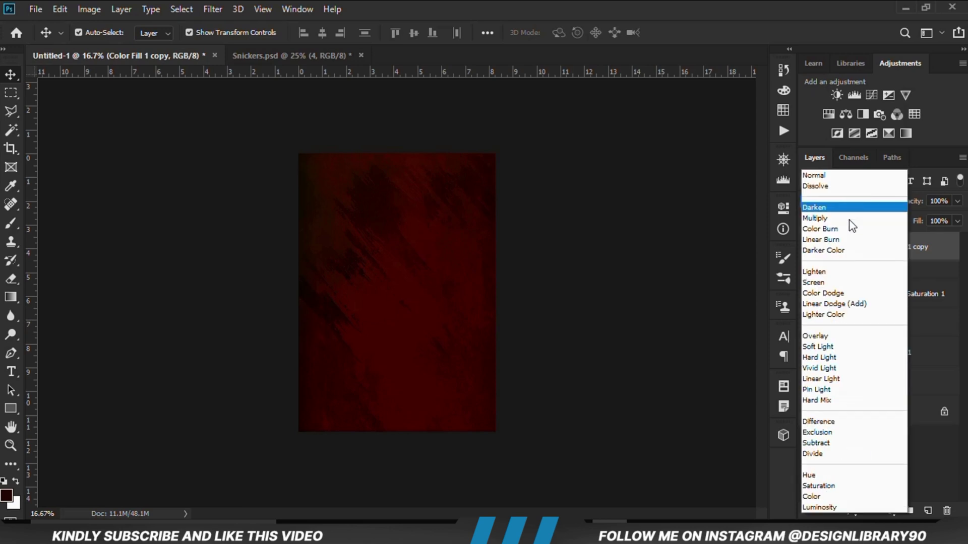
left_click(842, 292)
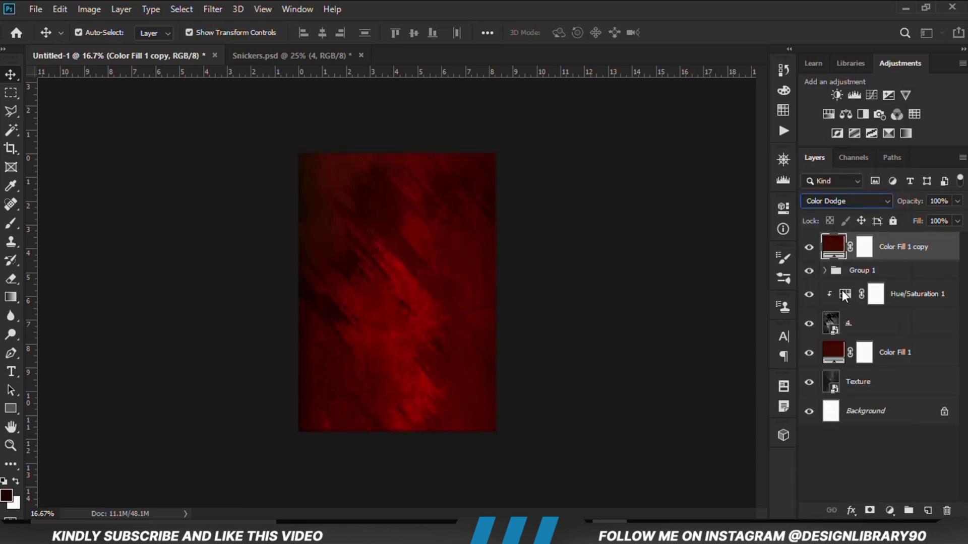
left_click(649, 294)
key("ctrl+plus")
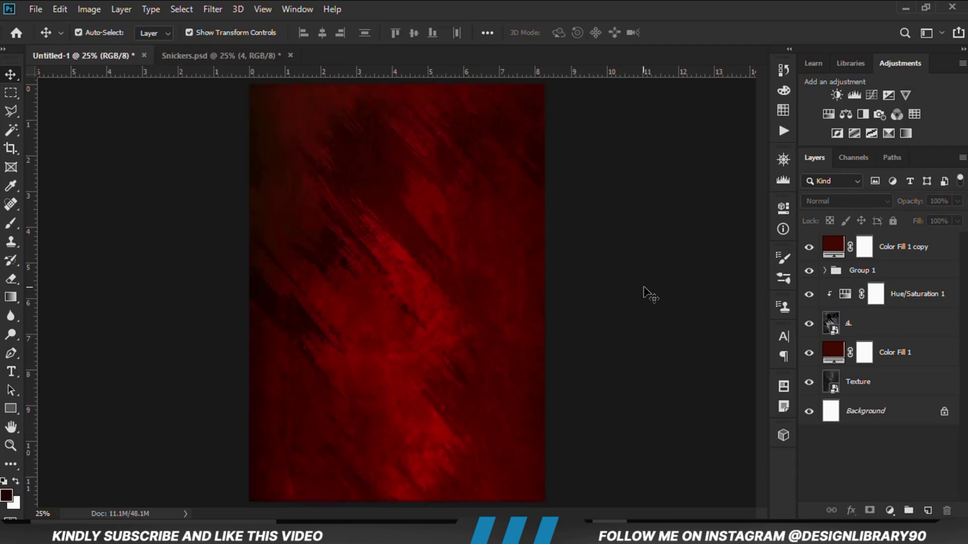
- Add a solid color fill layer at the top of the stack using the hex color 2d0801 copied from the Notepad list
left_click(889, 510)
left_click(887, 254)
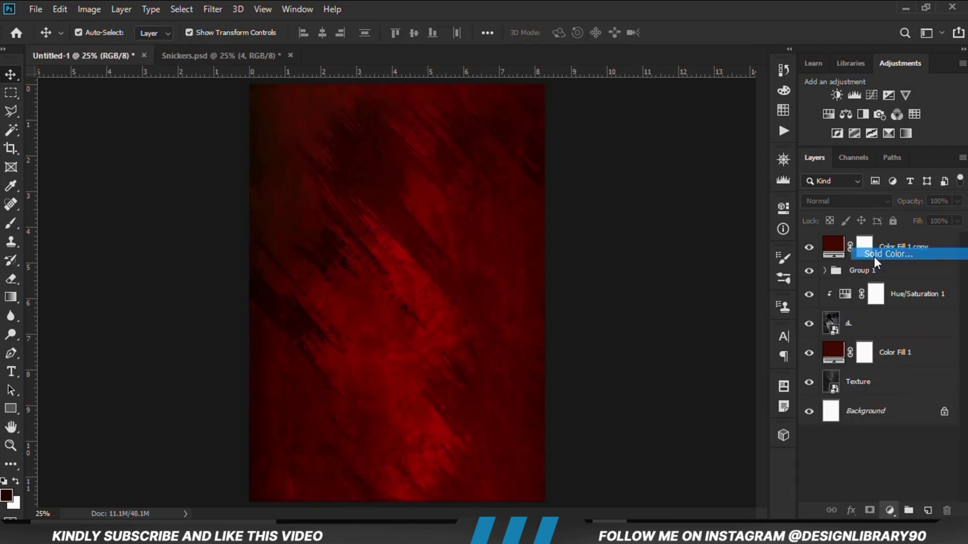
left_click(656, 499)
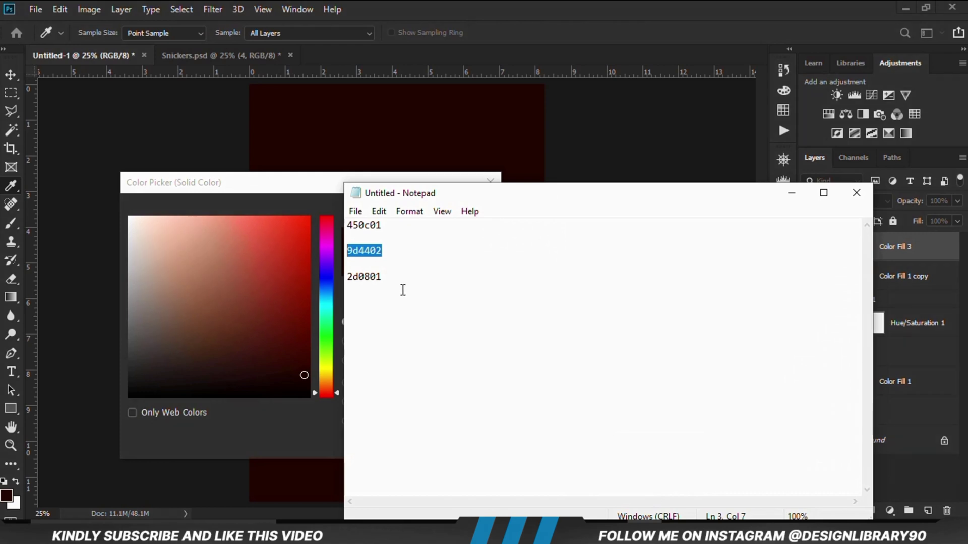
double_click(363, 276)
right_click(360, 272)
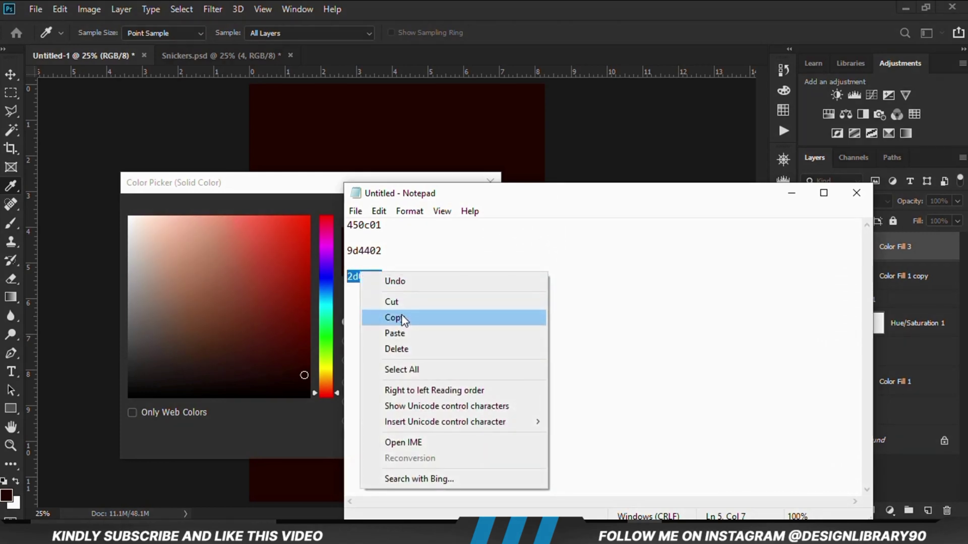
left_click(403, 319)
left_click(337, 419)
right_click(367, 447)
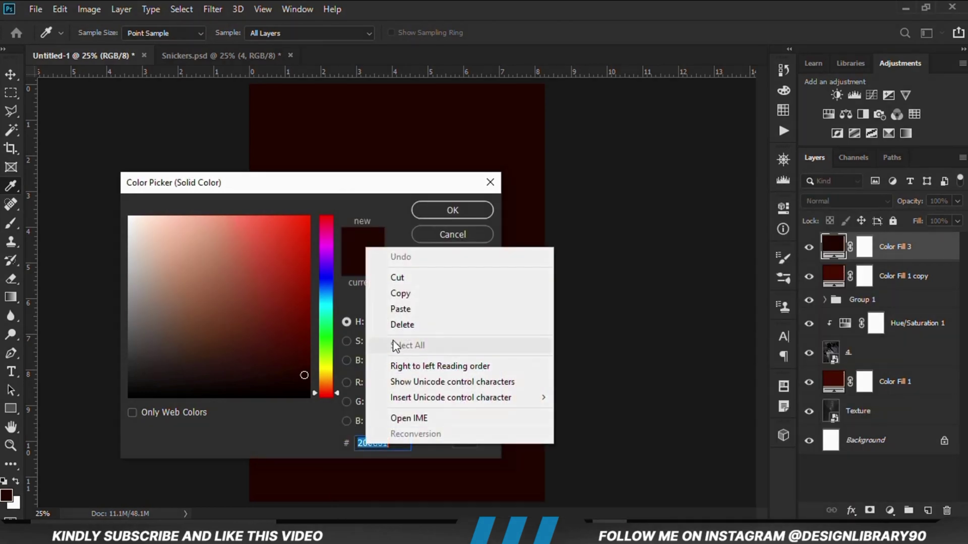
left_click(404, 309)
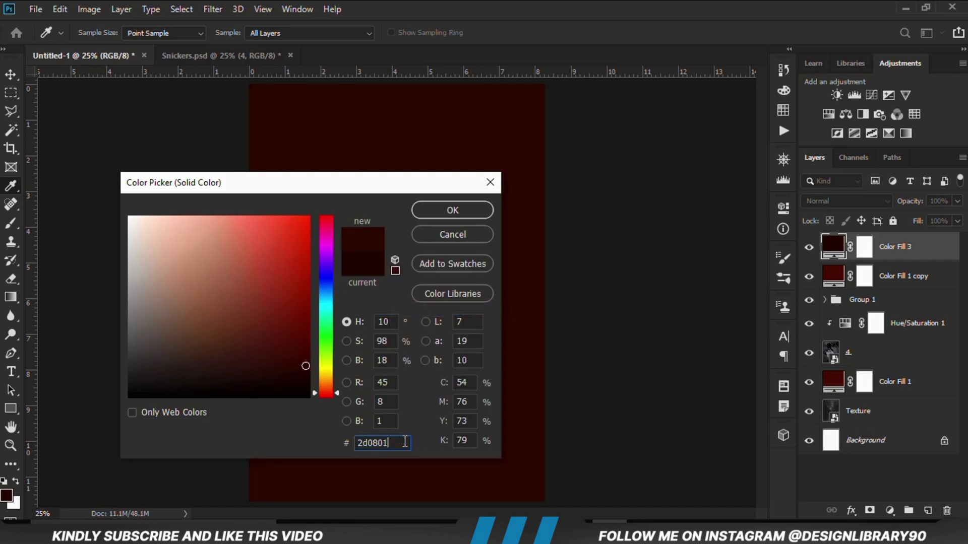
left_click(439, 212)
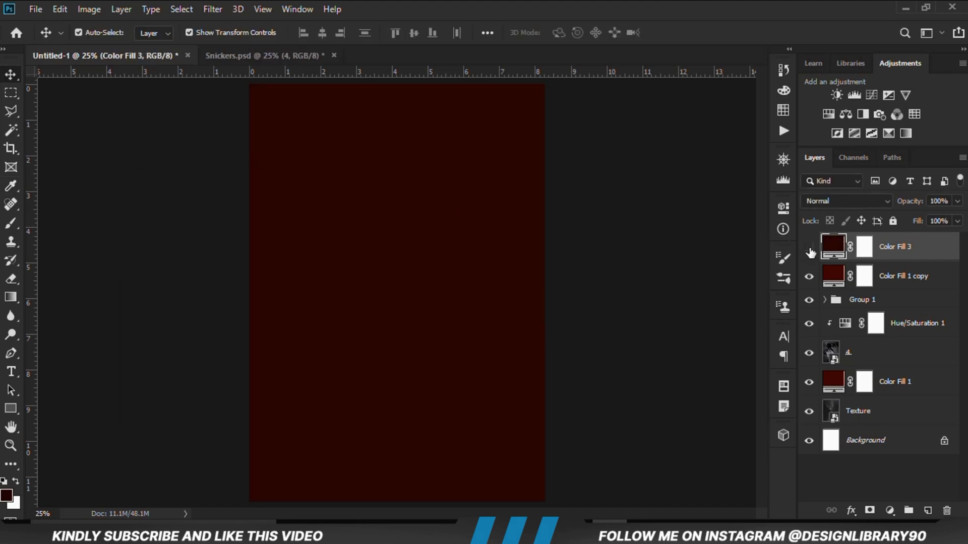
- Compare the canvas with the new dark fill hidden and shown, and target its layer mask with the Gradient tool
left_click(809, 250)
left_click(810, 250)
left_click(864, 247)
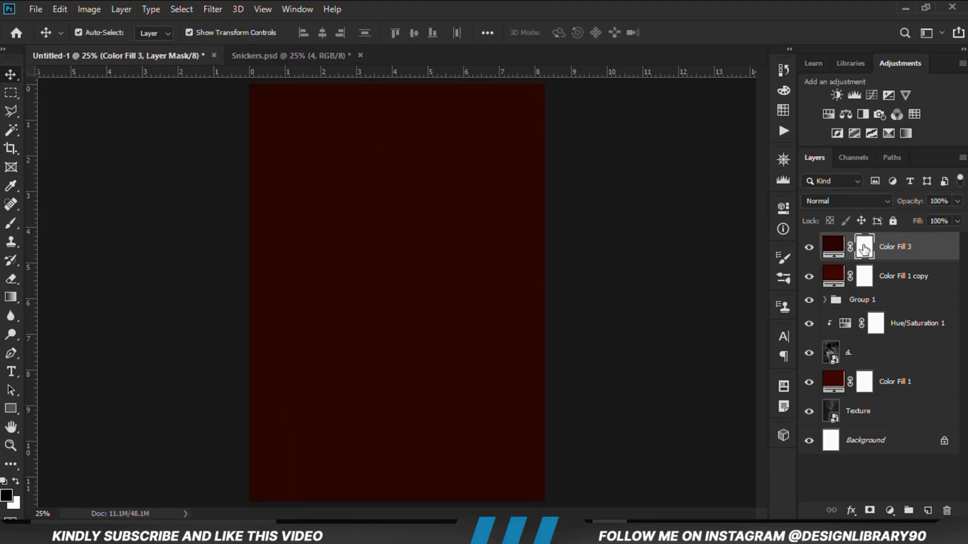
left_click(11, 298)
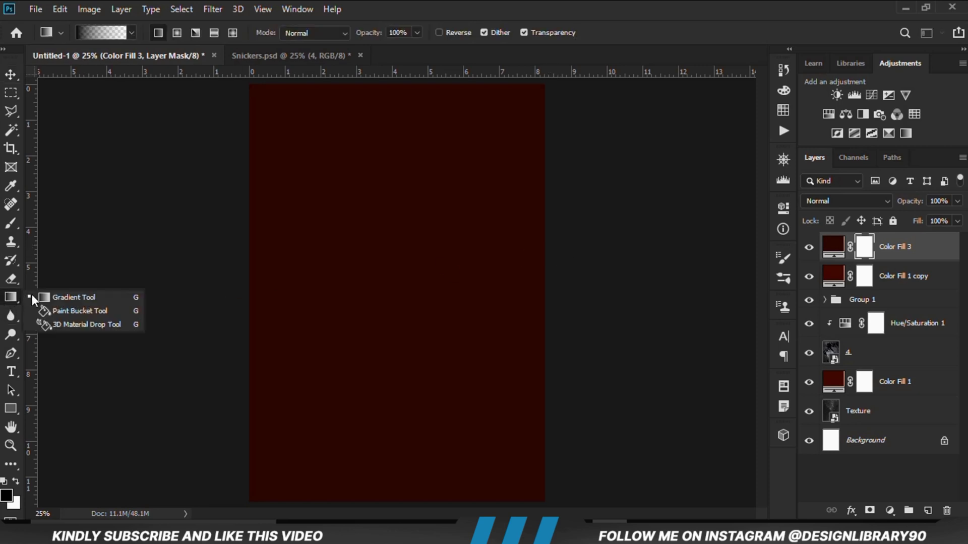
left_click(67, 298)
key("ctrl+minus")
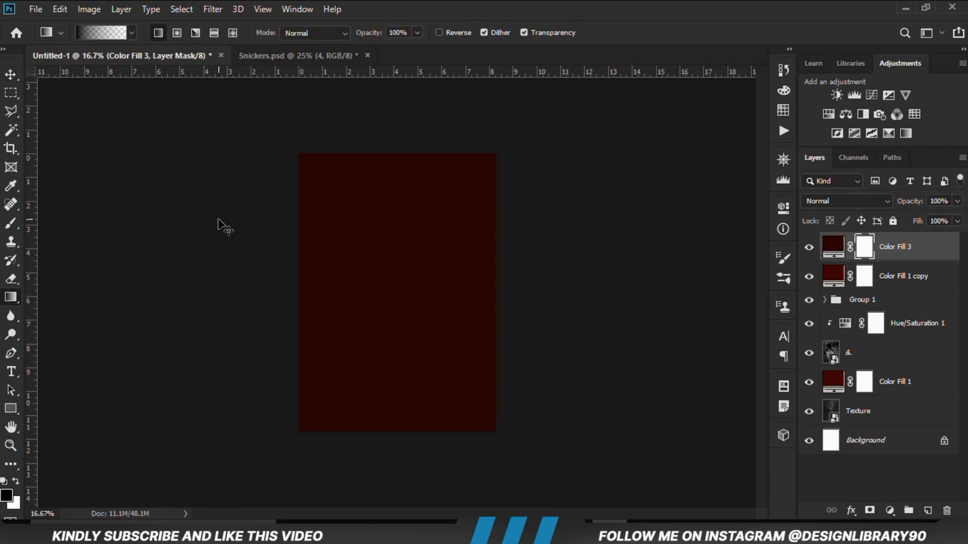
- Mask the dark fill with two diagonal black-to-transparent gradients from the canvas's upper-left to its lower-right corner, and compare the layer hidden and shown
left_click_drag(301, 154, 457, 413)
left_click_drag(302, 153, 488, 458)
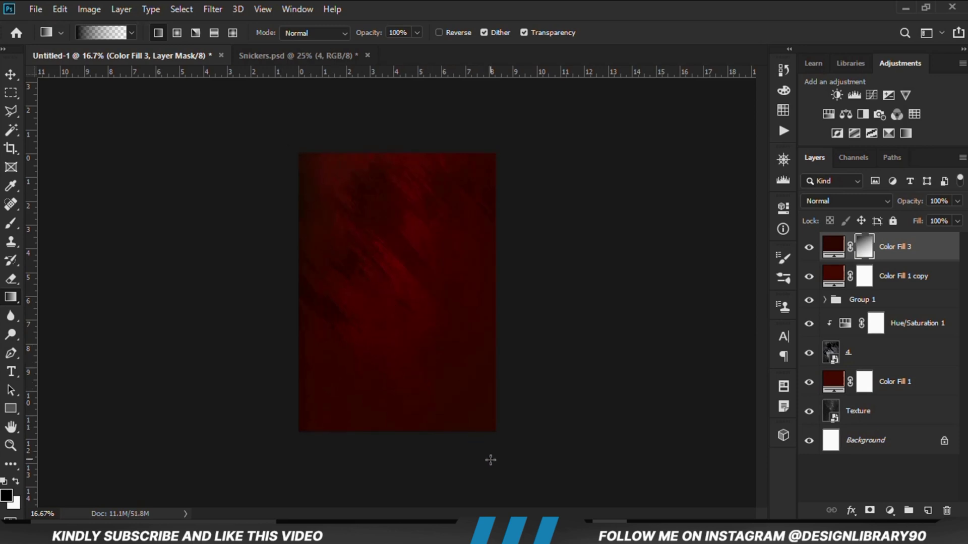
left_click(810, 247)
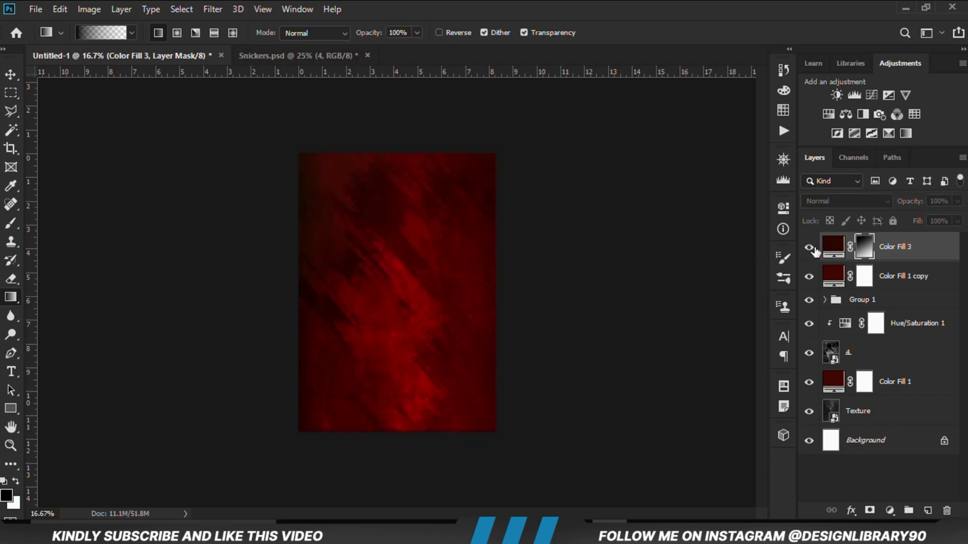
left_click(810, 248)
key("v")
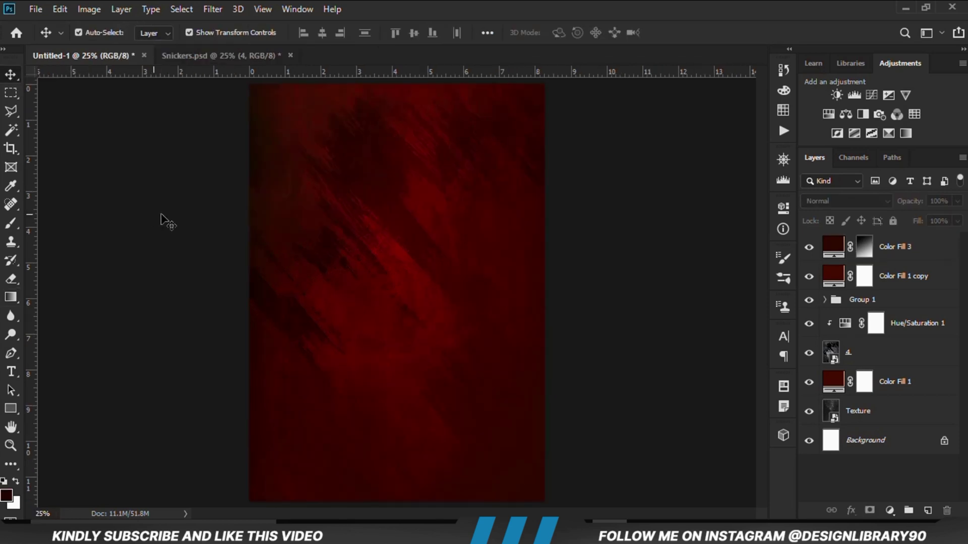
- Switch to Snickers.psd, hide the 4 and Texture layers, and bring the Grunge 1 texture into the Untitled-1 document
left_click(192, 58)
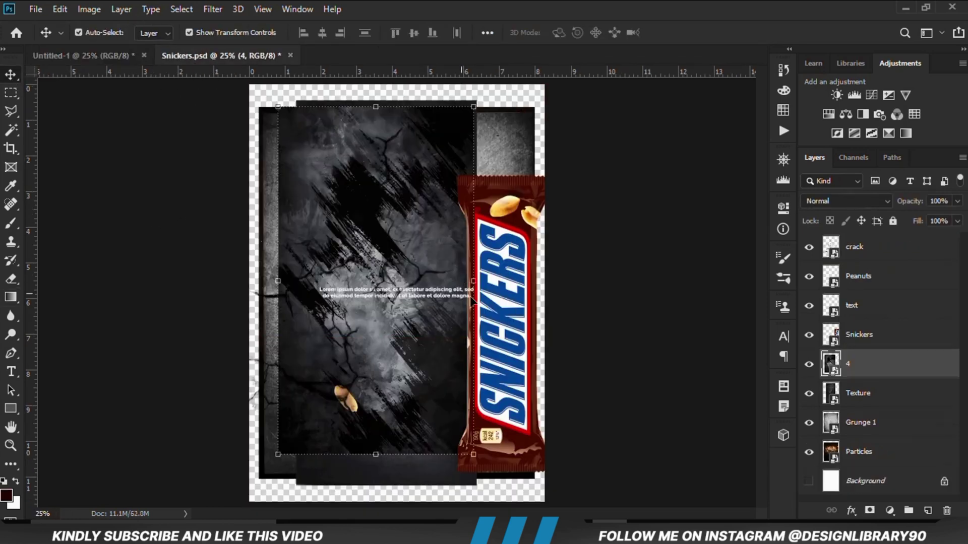
left_click(809, 364)
left_click(809, 393)
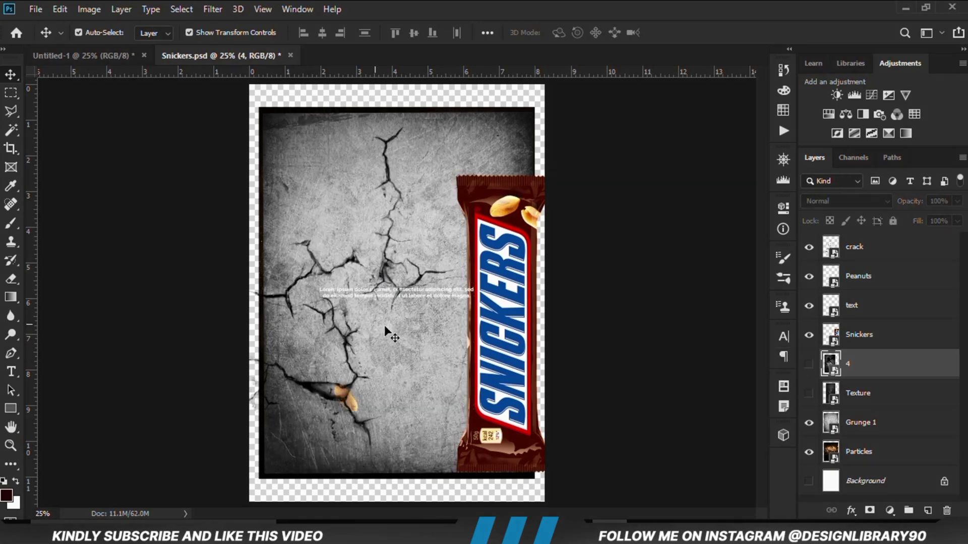
left_click(456, 160)
left_click_drag(456, 160, 459, 153)
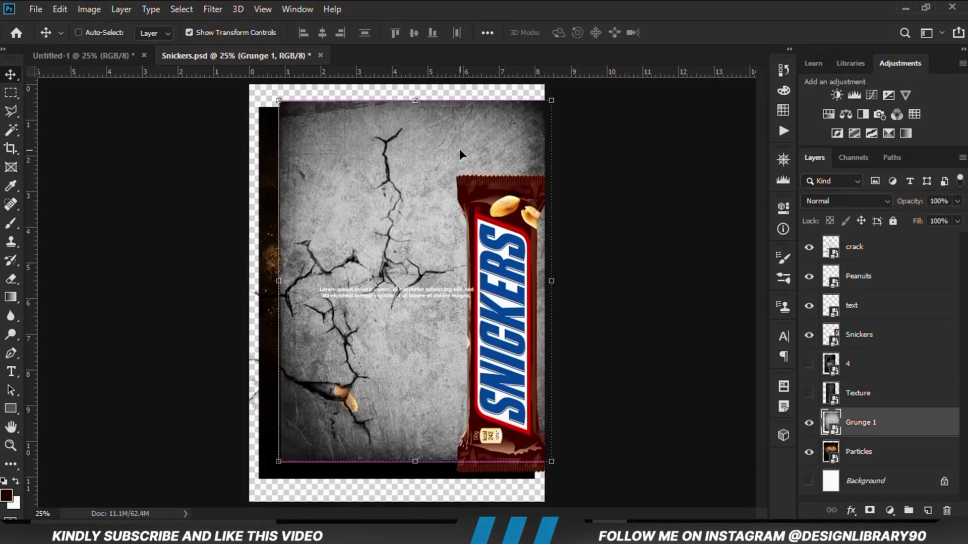
left_click_drag(94, 65, 218, 151)
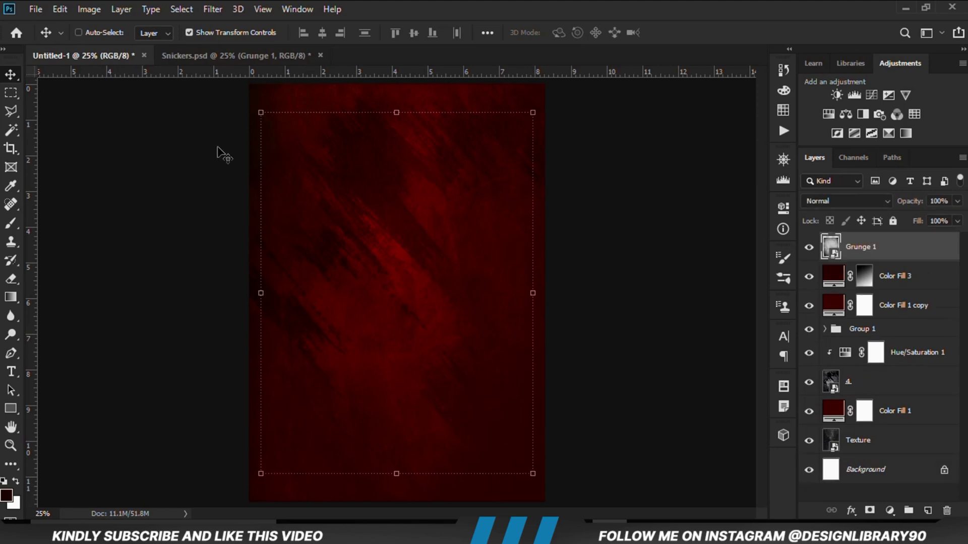
- Scale the Grunge 1 texture to about 134.58%, rotate it about -5.23°, and position it to cover the whole canvas
left_click_drag(258, 296, 206, 292)
left_click_drag(583, 357, 565, 275)
left_click_drag(466, 299, 472, 280)
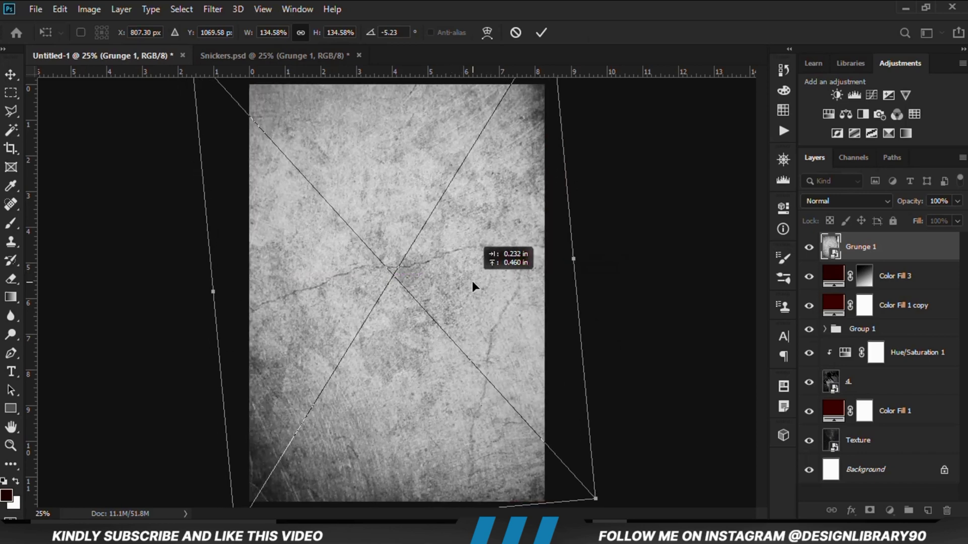
left_click(542, 33)
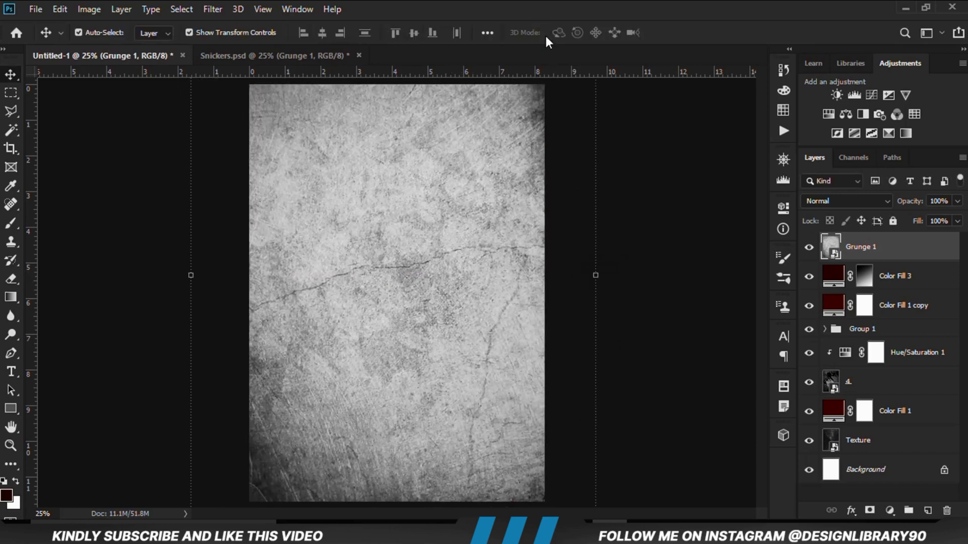
- Set the Grunge 1 layer's blend mode to Multiply and compare the canvas with the texture hidden and shown
left_click(809, 250)
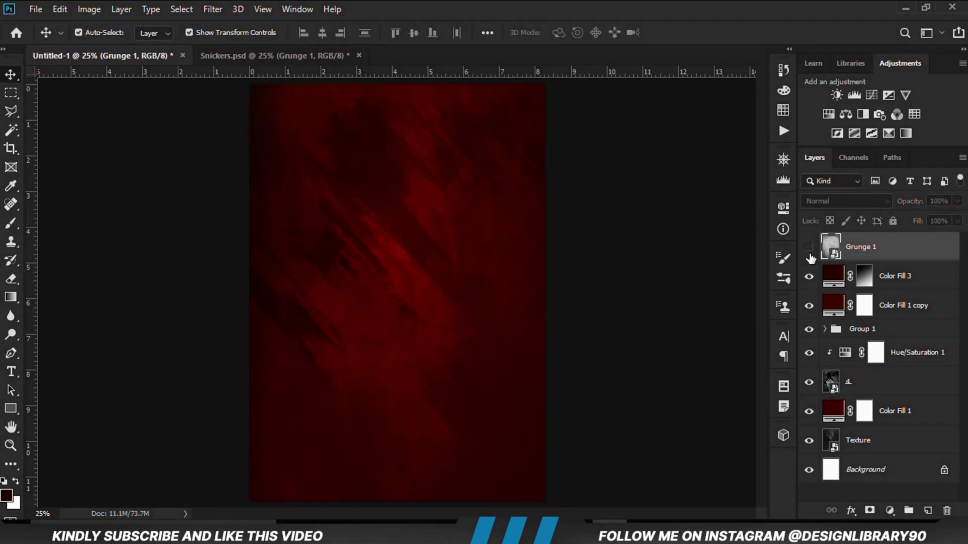
left_click(809, 250)
left_click(811, 202)
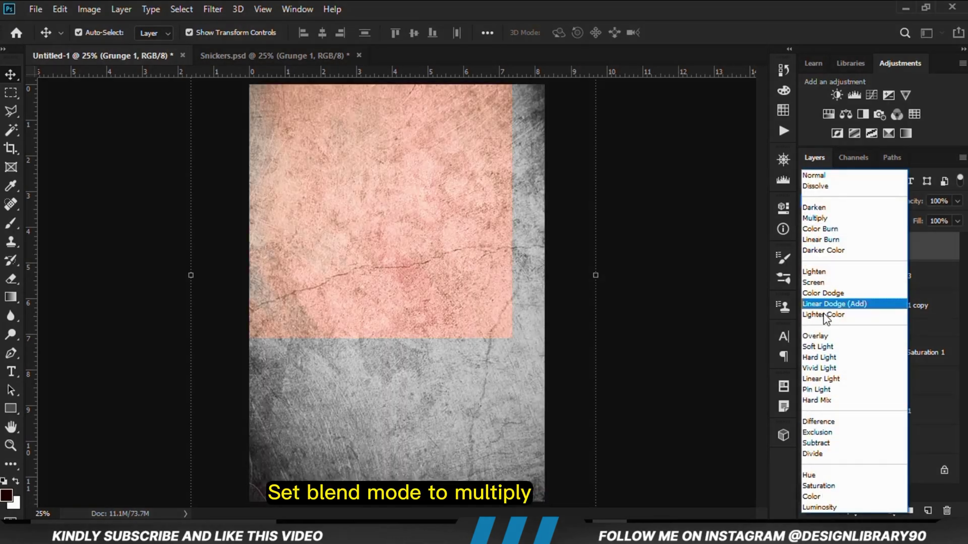
left_click(813, 219)
left_click(808, 248)
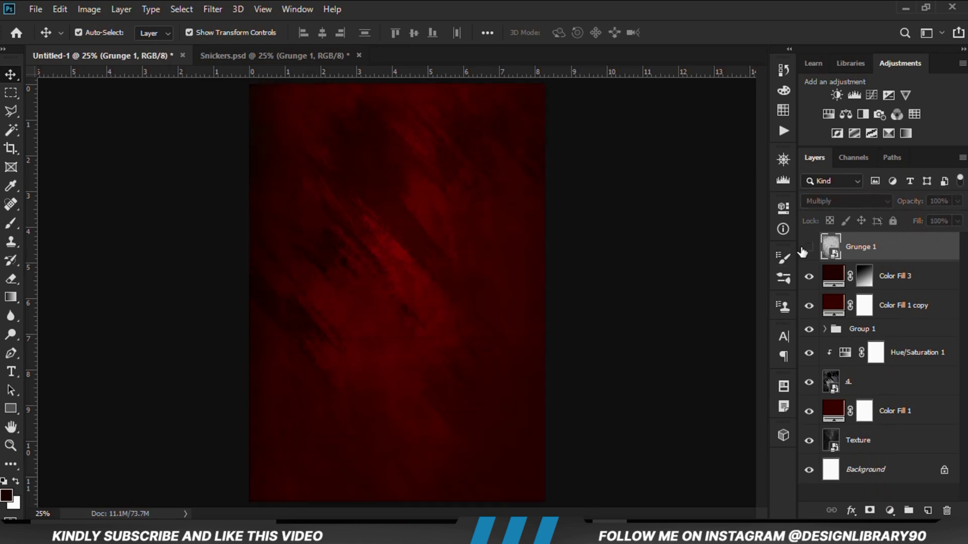
left_click(808, 248)
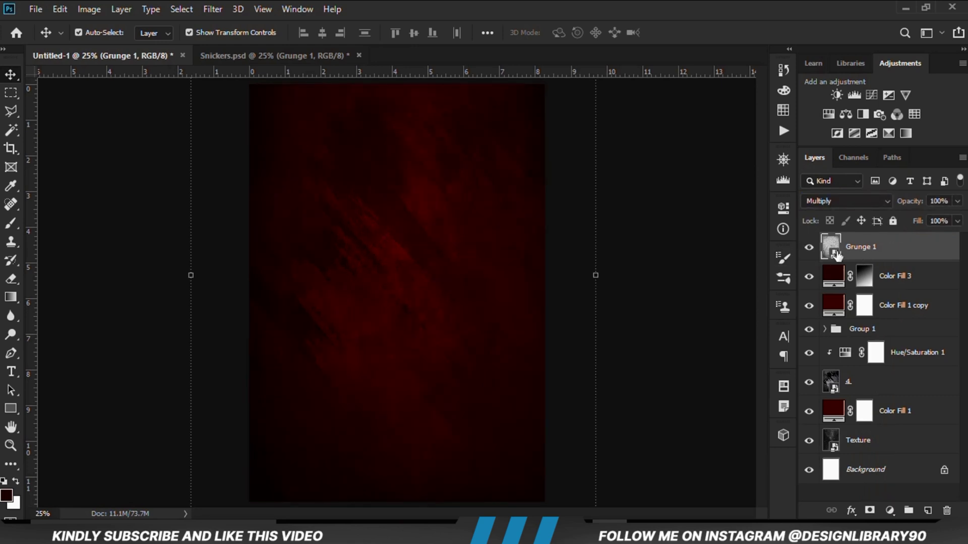
- Reduce the Grunge 1 layer's opacity to 57% and check the texture's visibility on the canvas
left_click(957, 201)
left_click(745, 235)
left_click(809, 248)
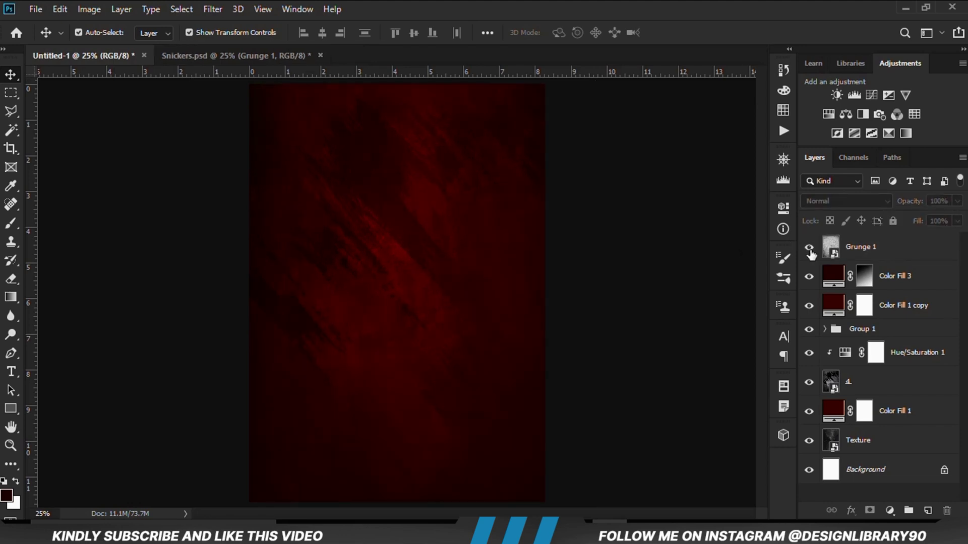
- Add a Levels adjustment clipped to the Grunge 1 layer and lower its white input level to brighten the texture
left_click(857, 249)
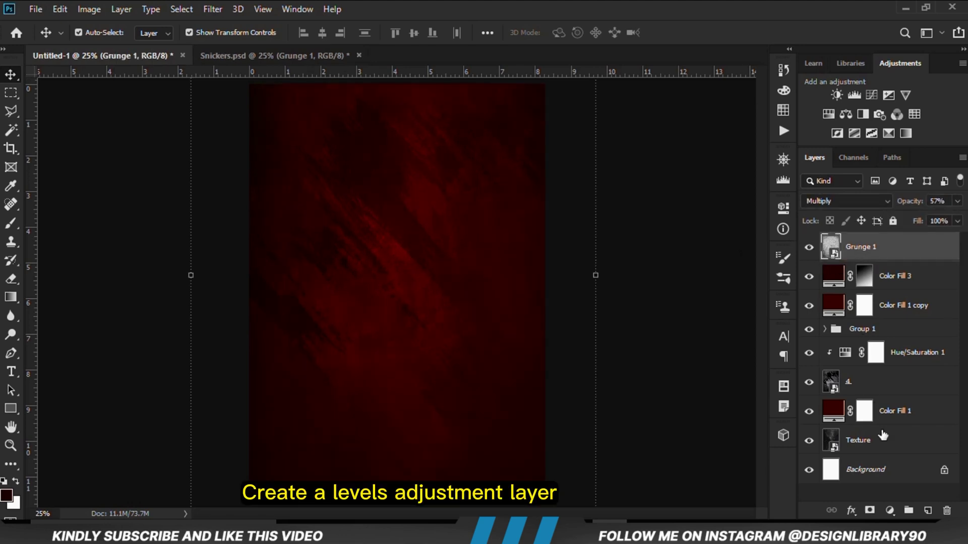
left_click(890, 510)
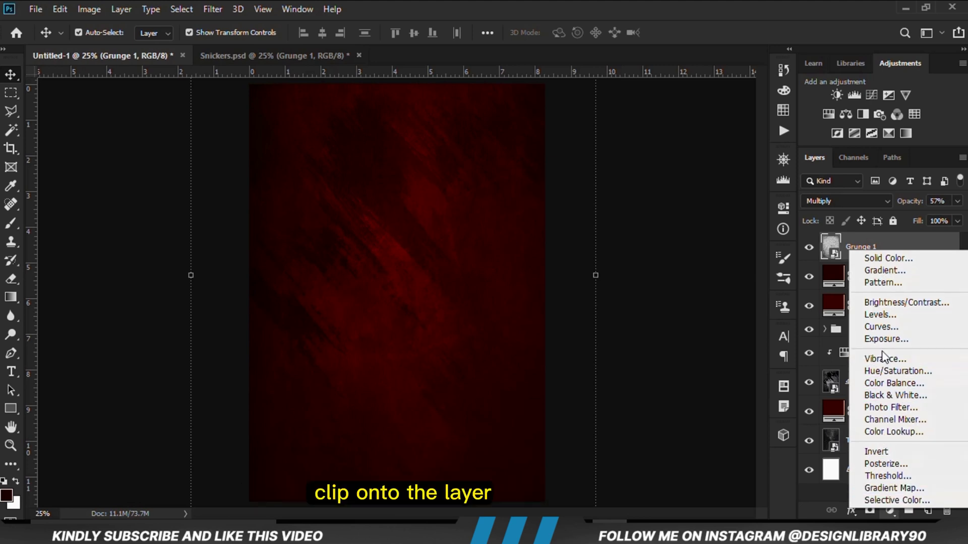
left_click(880, 316)
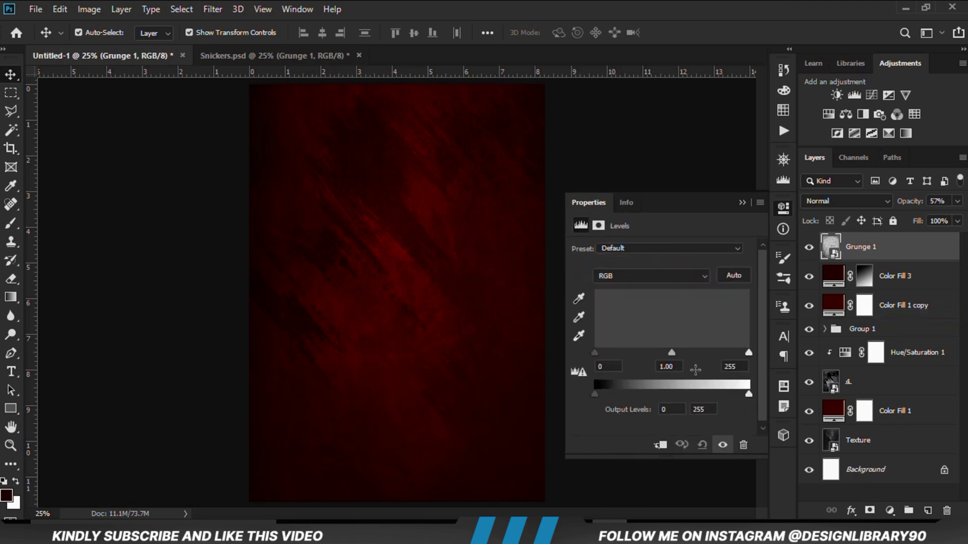
left_click(660, 446)
left_click_drag(749, 353, 701, 352)
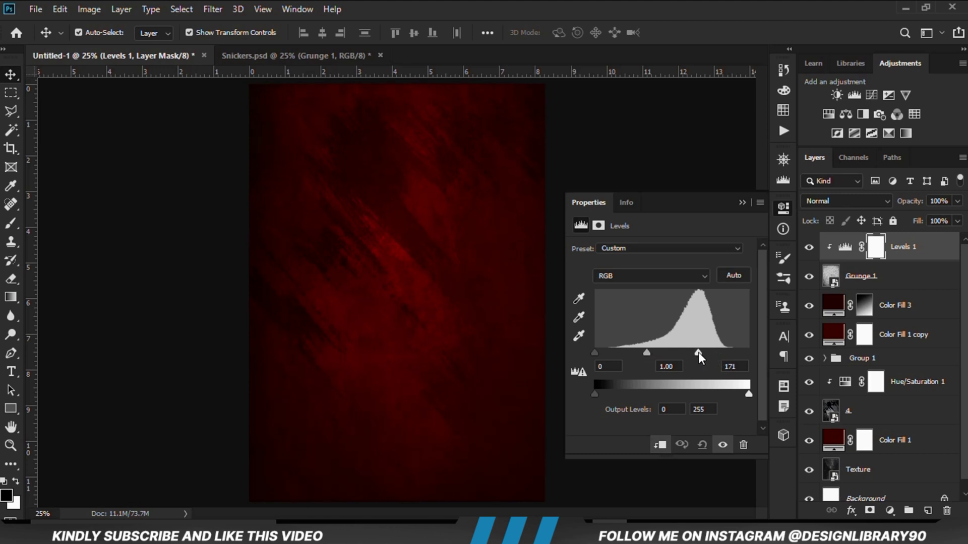
left_click_drag(697, 352, 692, 354)
left_click(742, 203)
- Compare the canvas with the Levels adjustment and the Grunge 1 texture hidden and shown, and set Grunge 1's opacity to 100%
left_click(809, 247)
left_click(809, 247)
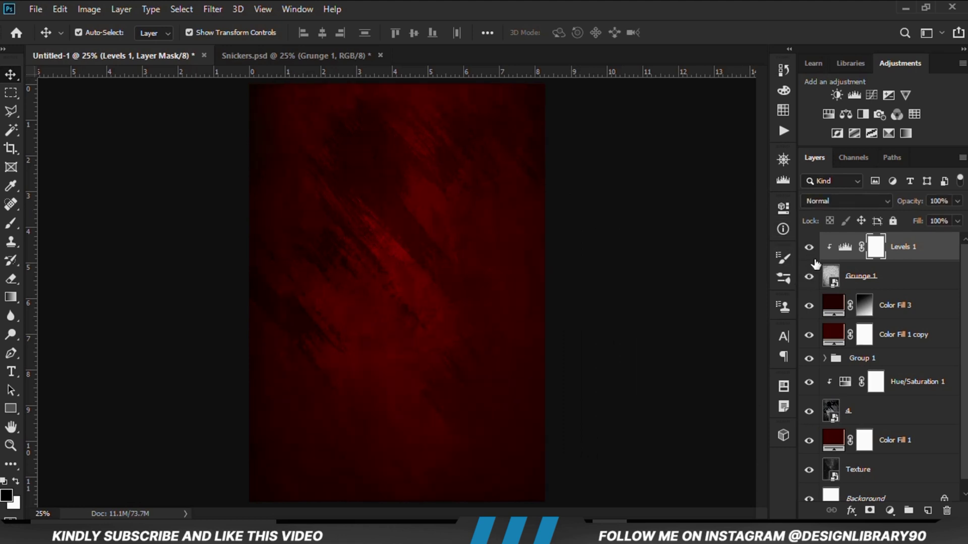
left_click(809, 276)
left_click(887, 277)
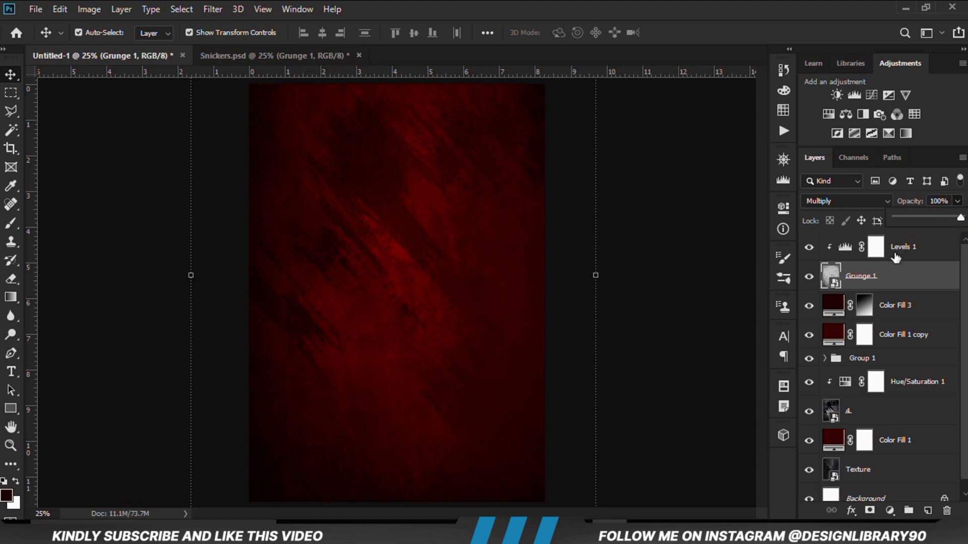
- Compare the canvas with the Grunge 1 texture hidden and shown, and add a layer mask to the Grunge 1 layer
left_click(882, 276)
left_click(808, 277)
left_click(808, 277)
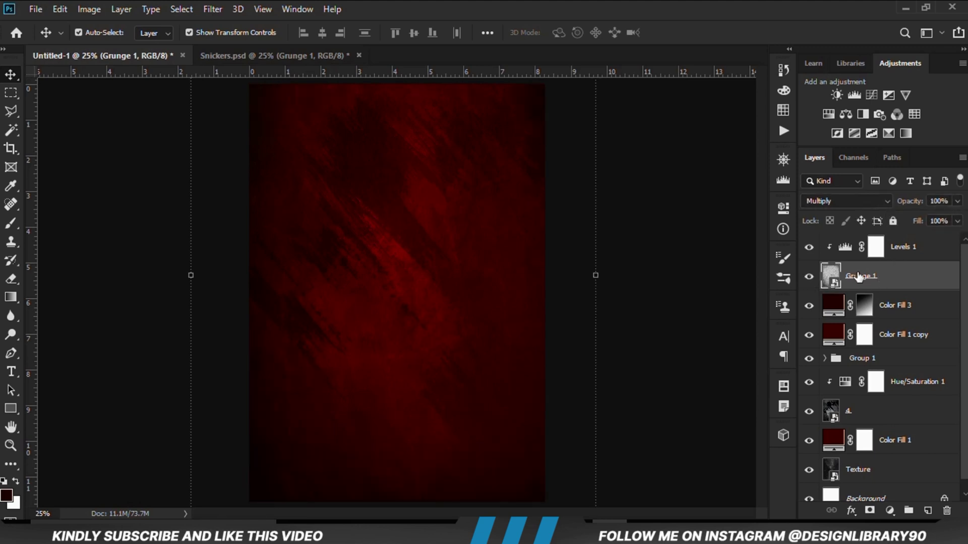
left_click(869, 510)
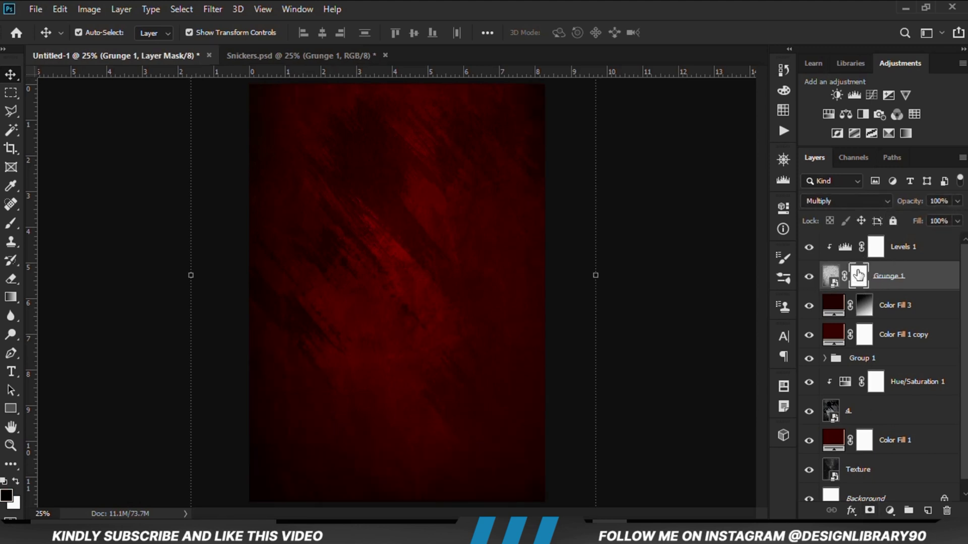
- Set up the Brush tool with 93% opacity and black (000000) as the foreground color for painting on the mask
right_click(11, 222)
left_click(62, 223)
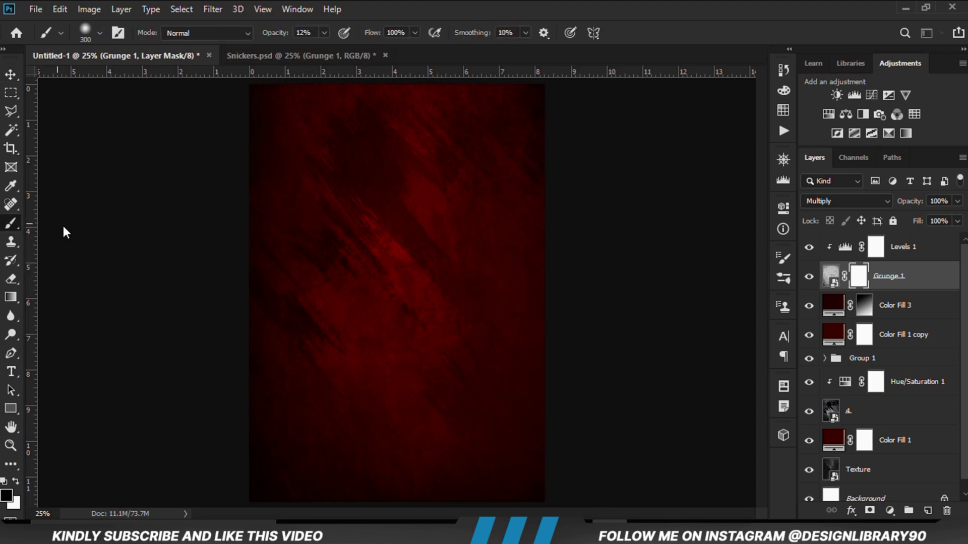
left_click(324, 32)
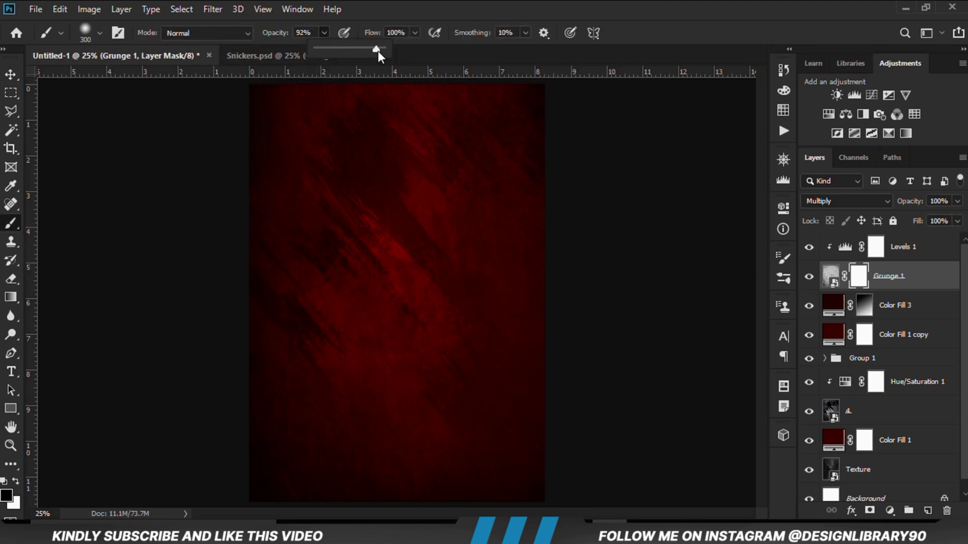
left_click_drag(377, 50, 379, 50)
left_click(6, 496)
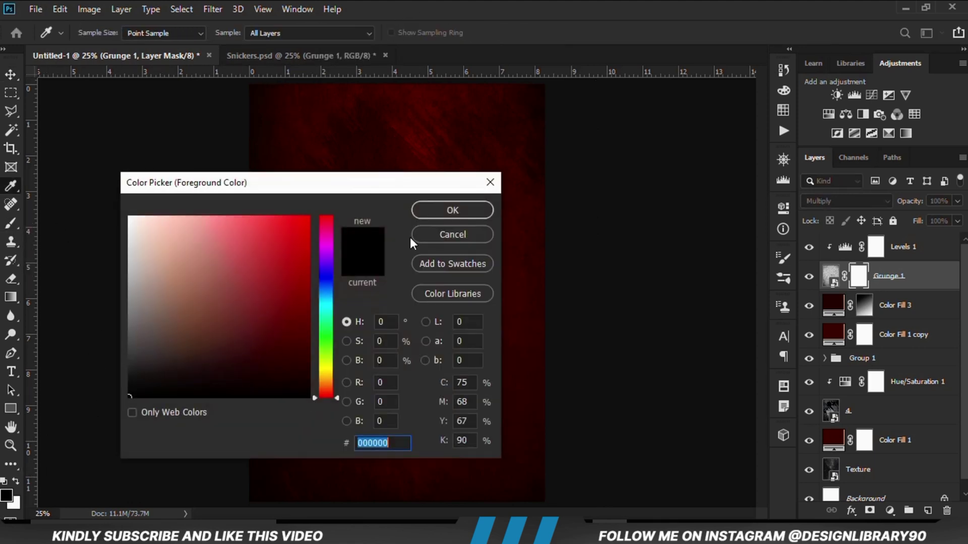
left_click(469, 211)
- Enlarge the brush to about 1400 px, paint out the upper part of the Grunge 1 texture on its mask, and deselect the layer
key("bracketright")
key("bracketright")
key("bracketright")
key("bracketright")
key("bracketright")
key("bracketright")
key("bracketright")
key("bracketright")
key("bracketright")
key("bracketright")
key("bracketright")
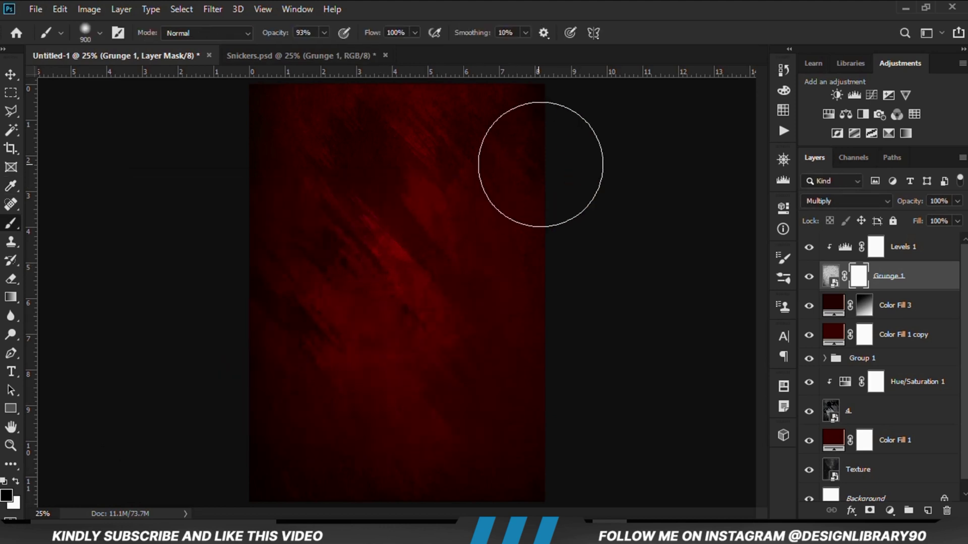
left_click(306, 179)
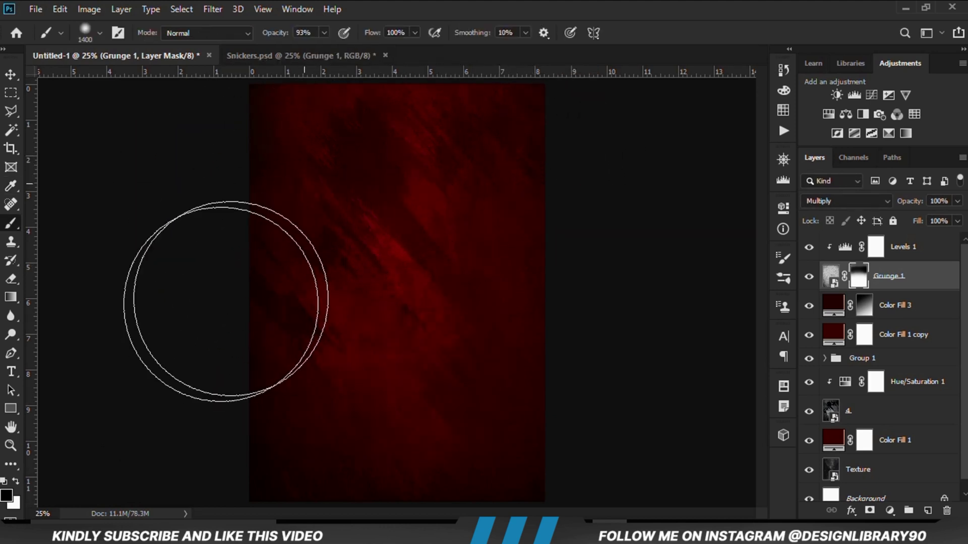
left_click(809, 279)
left_click(10, 75)
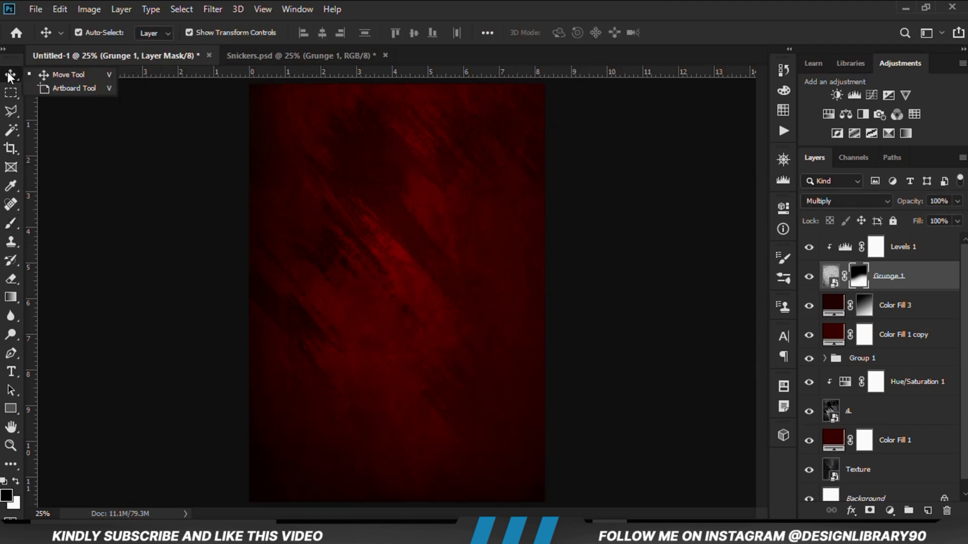
left_click(101, 192)
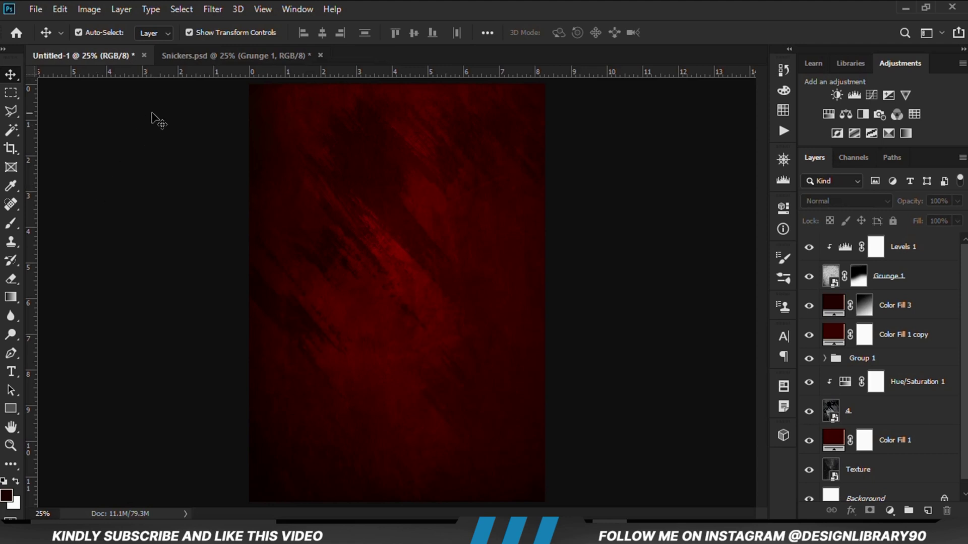
- Copy the crack artwork from Snickers.psd into the poster document, place it over the middle of the canvas, and keep its layer selected
left_click(174, 54)
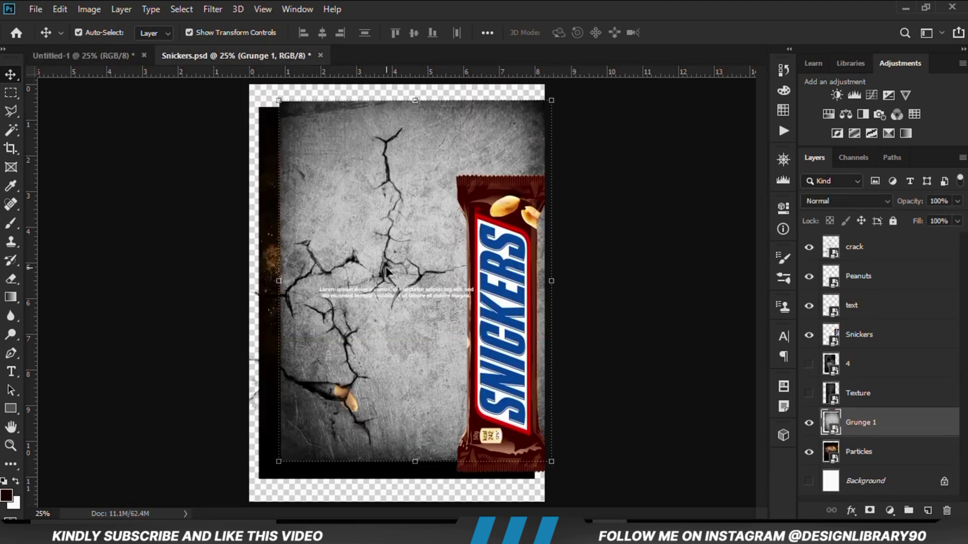
left_click_drag(386, 272, 382, 263)
left_click_drag(99, 60, 389, 305)
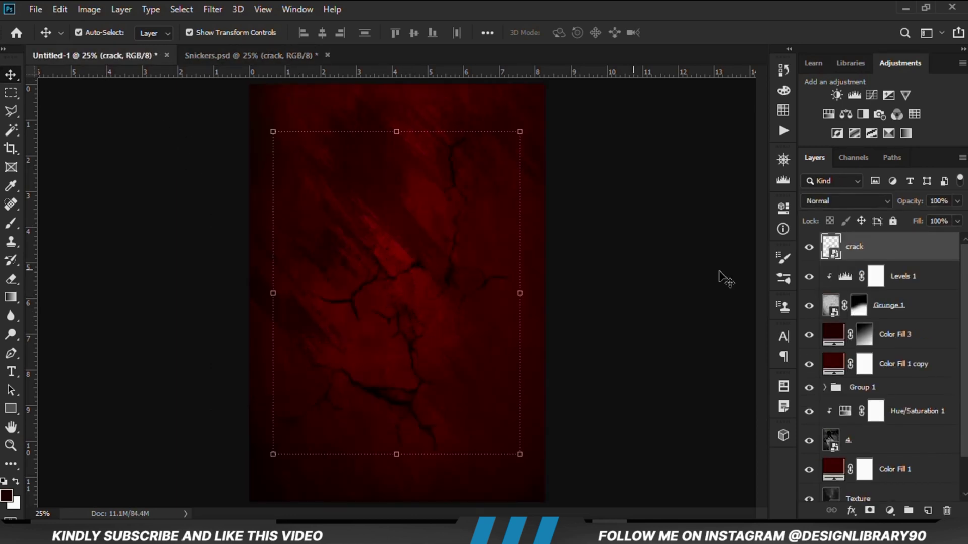
right_click(858, 260)
left_click(710, 150)
left_click(399, 142)
left_click(861, 245)
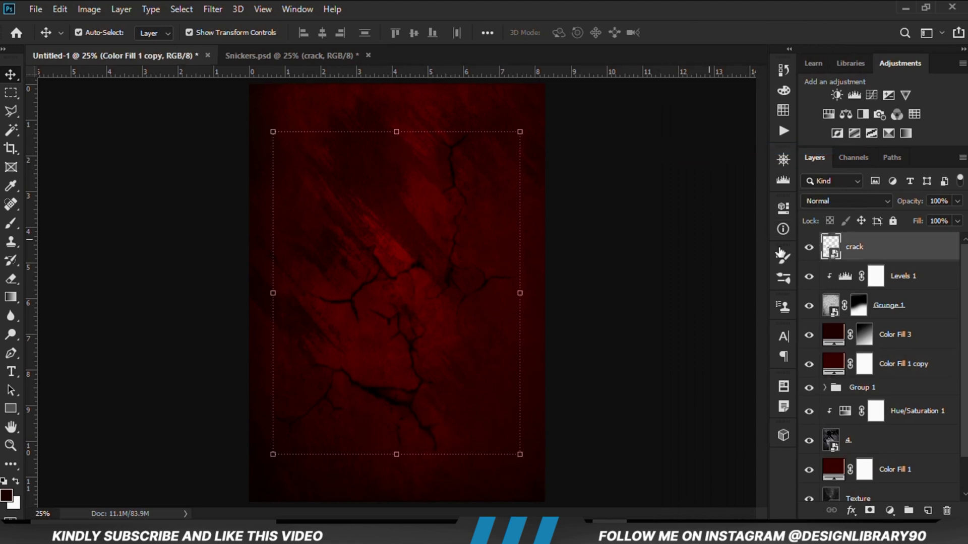
- Scale the crack artwork up slightly, extending it toward both the upper and lower edges of the poster
left_click_drag(396, 133, 398, 124)
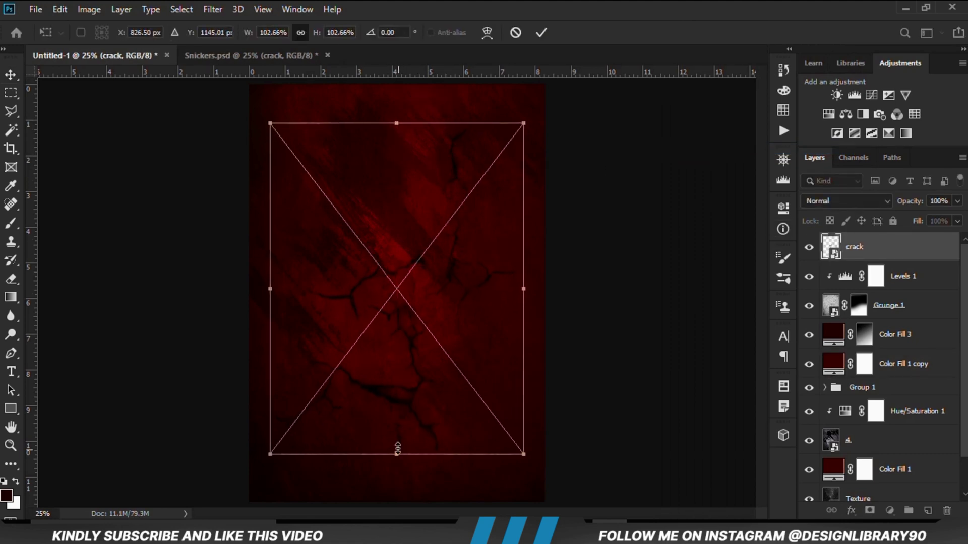
left_click_drag(397, 453, 397, 463)
left_click(542, 33)
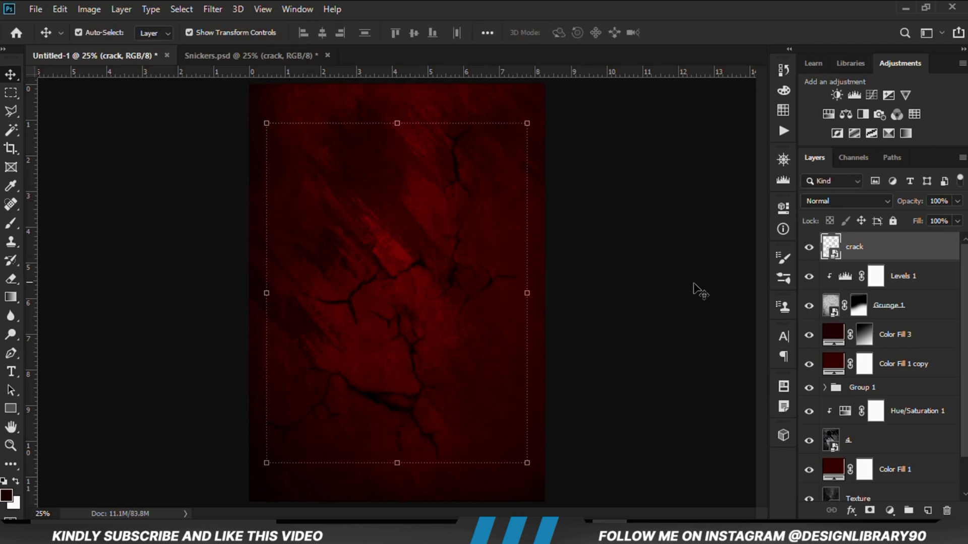
- Set the crack layer's blend mode to Soft Light, reduce its opacity to 58%, and deselect it
left_click(849, 201)
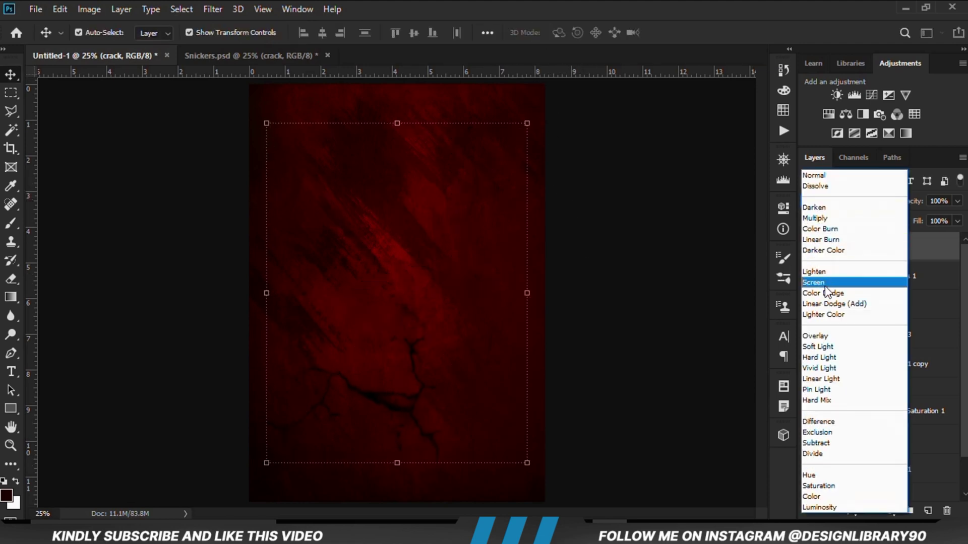
left_click(820, 345)
left_click(957, 200)
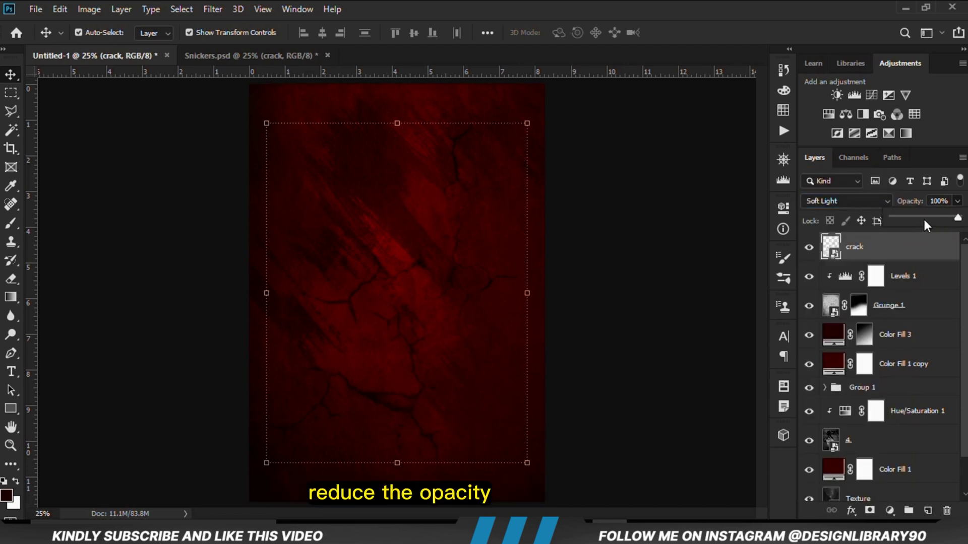
left_click_drag(930, 217, 932, 220)
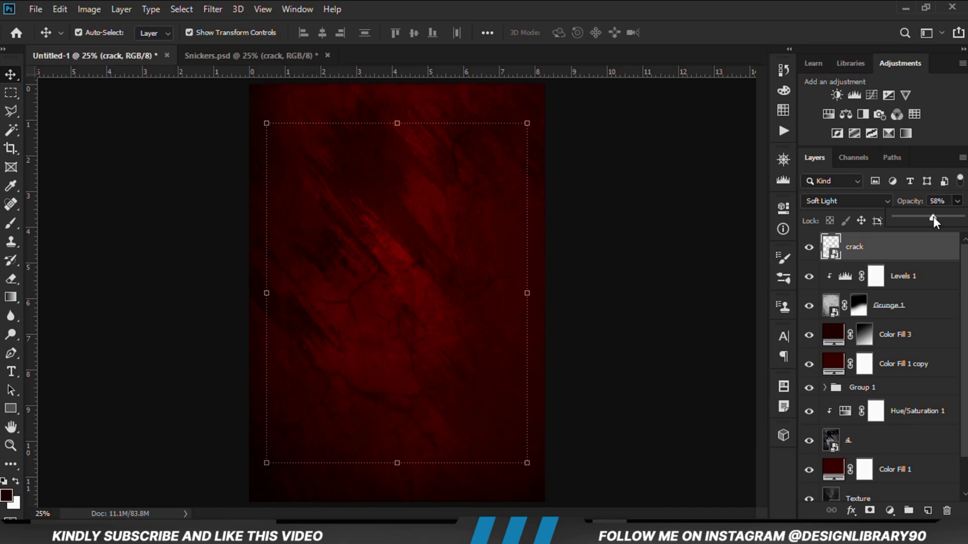
left_click(708, 247)
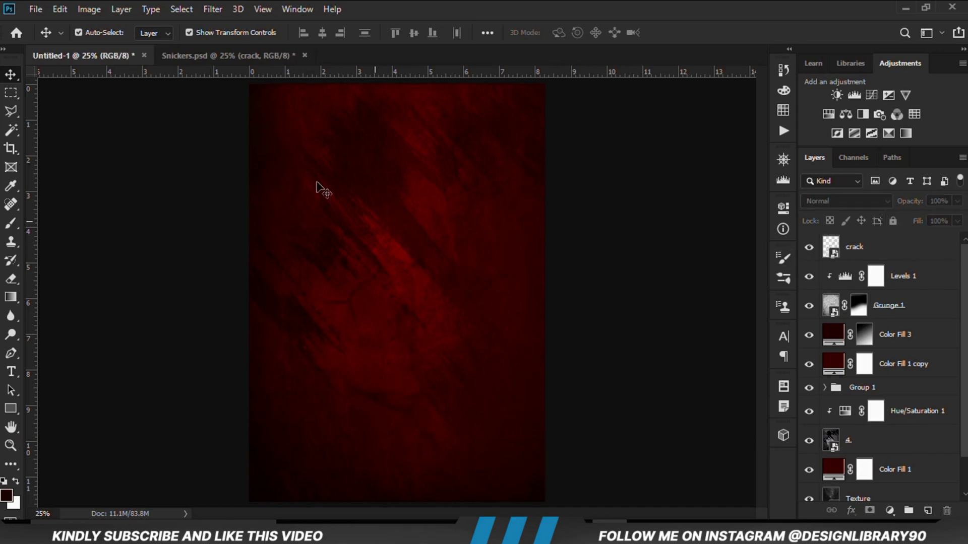
- Hide the crack and Grunge 1 layers in Snickers.psd to uncover the remaining poster elements
left_click(198, 56)
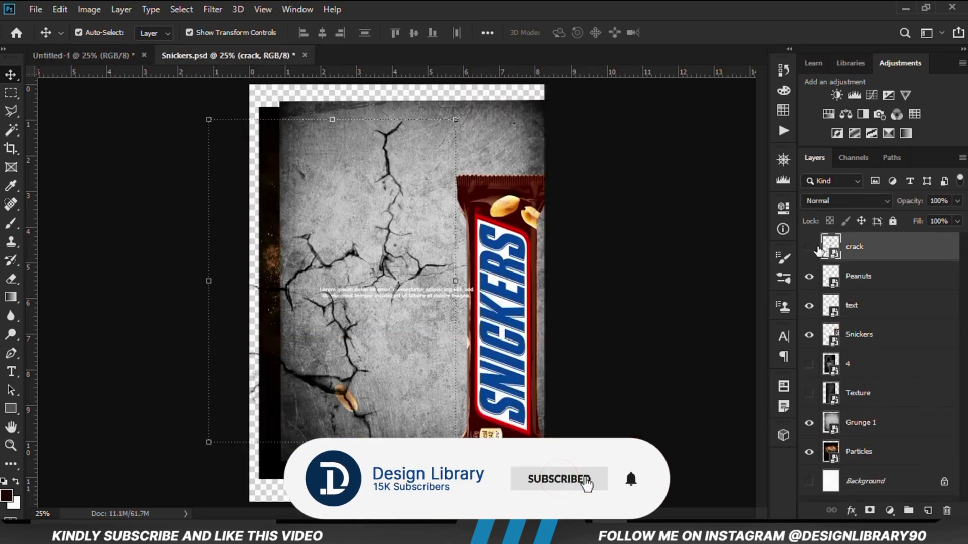
left_click(808, 247)
left_click(428, 352)
left_click(809, 428)
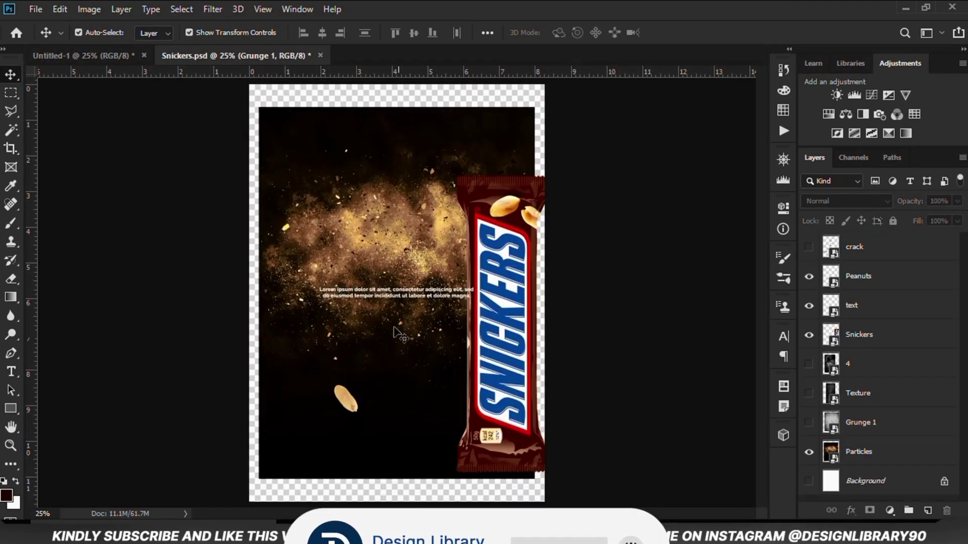
- Copy the Lorem ipsum text from Snickers.psd into the poster and place it centered near the lower edge of the canvas
left_click(383, 297)
left_click(386, 296)
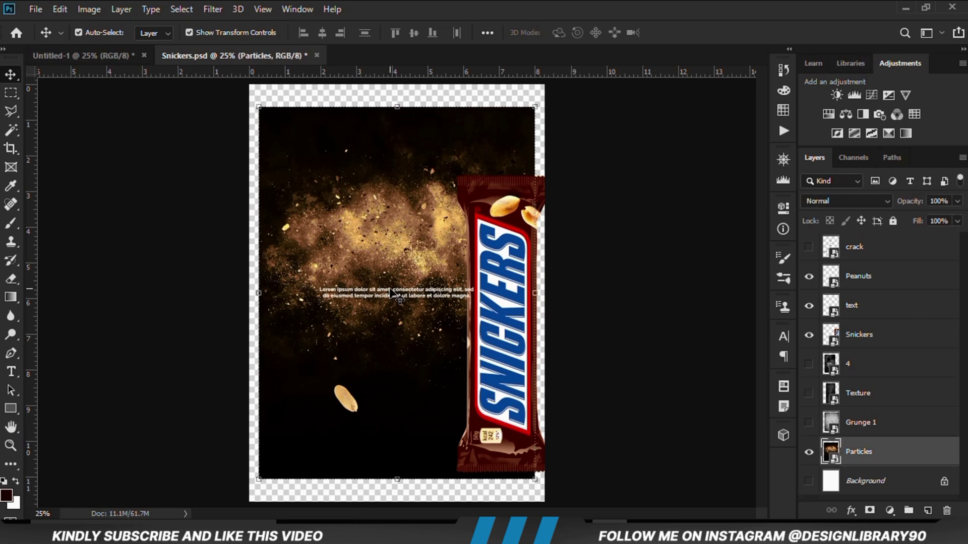
left_click(389, 295)
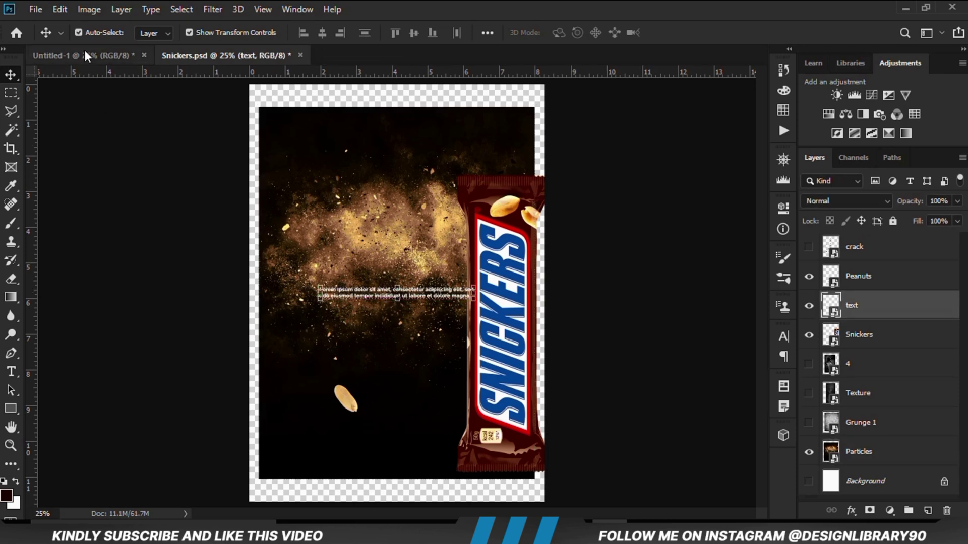
left_click(84, 53)
left_click_drag(381, 293, 434, 460)
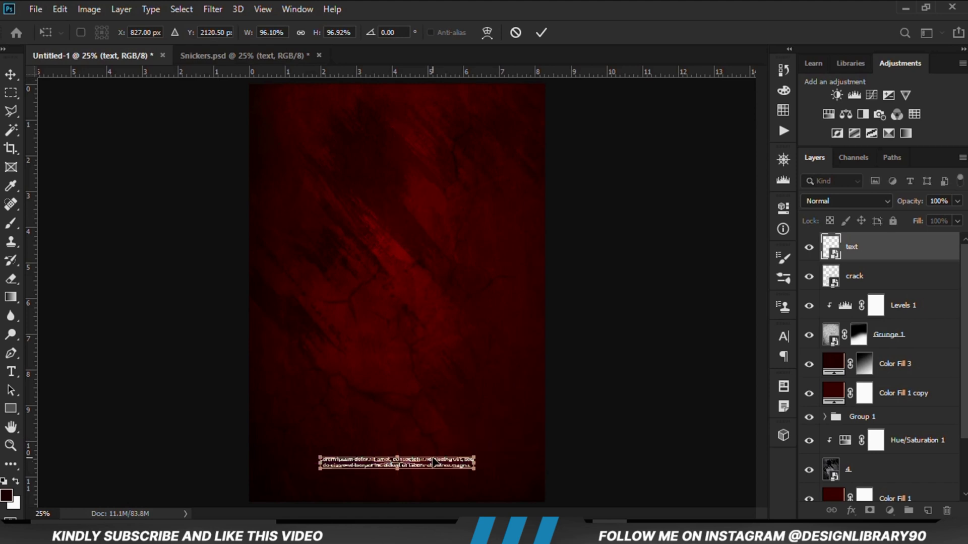
key("Return")
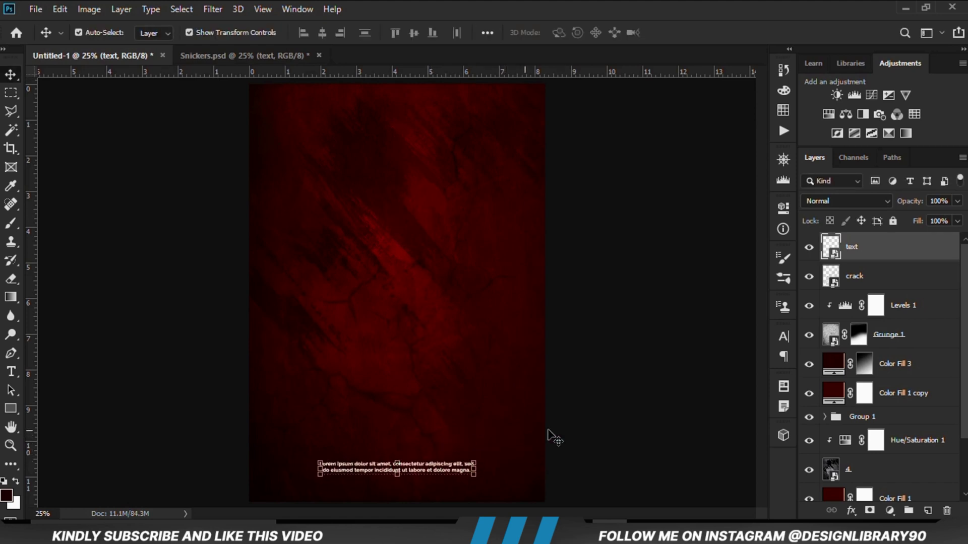
left_click(582, 420)
- Copy the Snickers bar from Snickers.psd into the poster, center it above the text, and compare the canvas with the bar hidden and shown
left_click(197, 56)
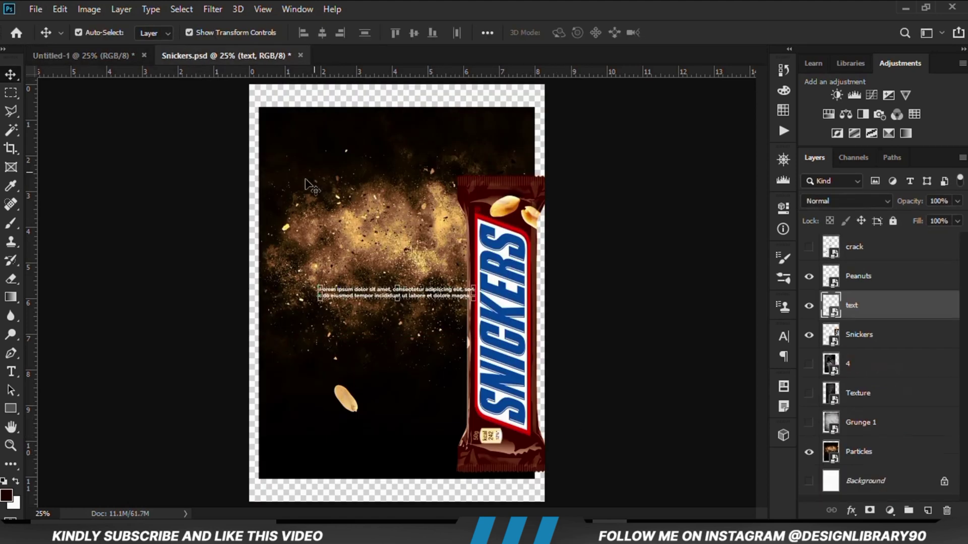
left_click_drag(509, 302, 494, 297)
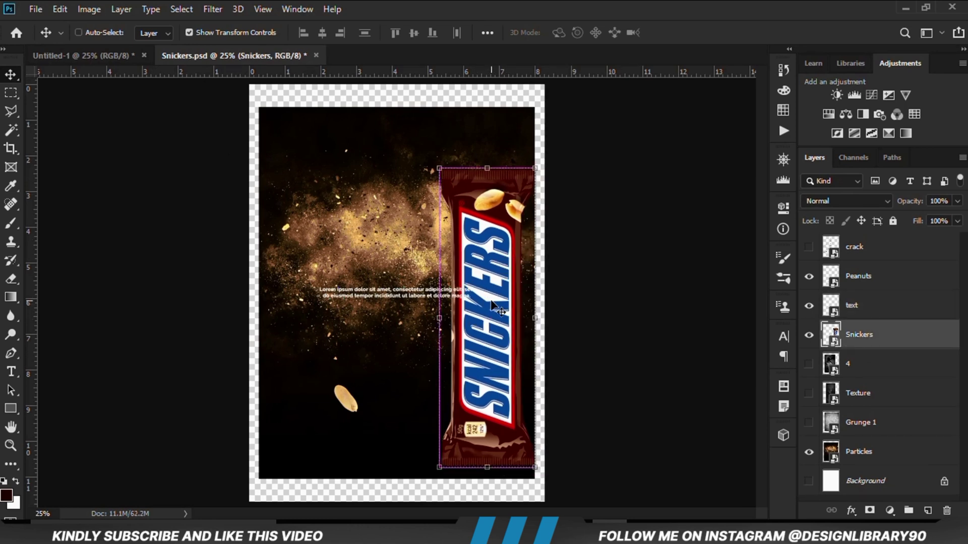
left_click(111, 55)
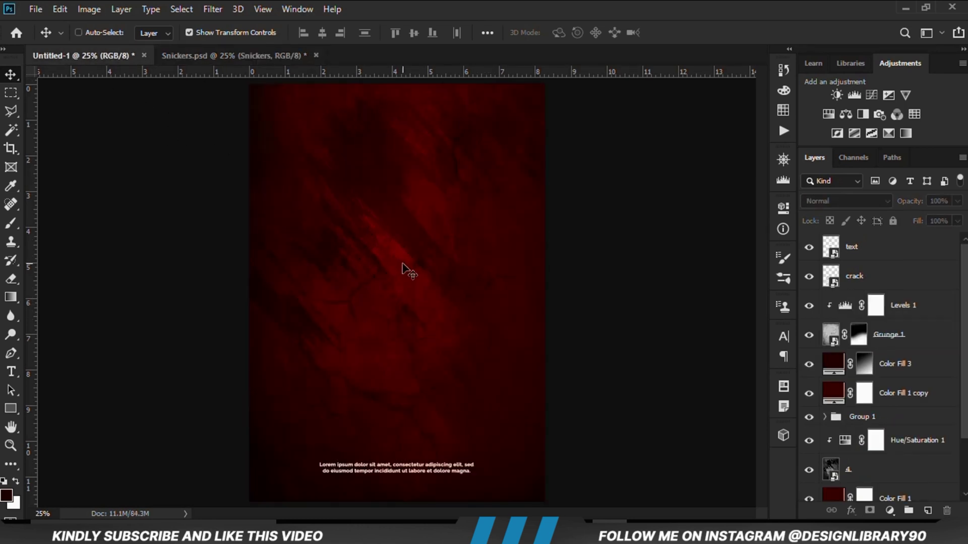
left_click_drag(403, 270, 406, 271)
left_click_drag(397, 312, 402, 295)
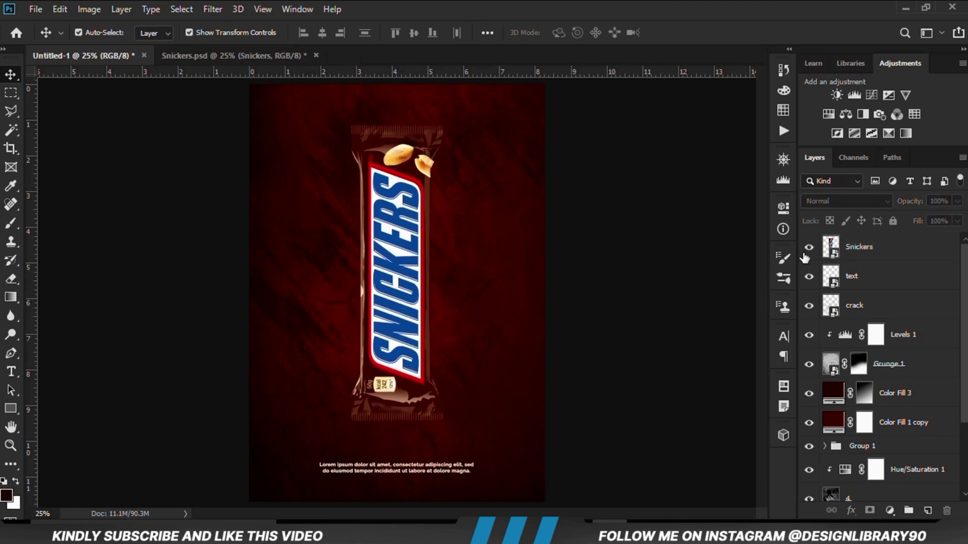
left_click(809, 247)
left_click(809, 247)
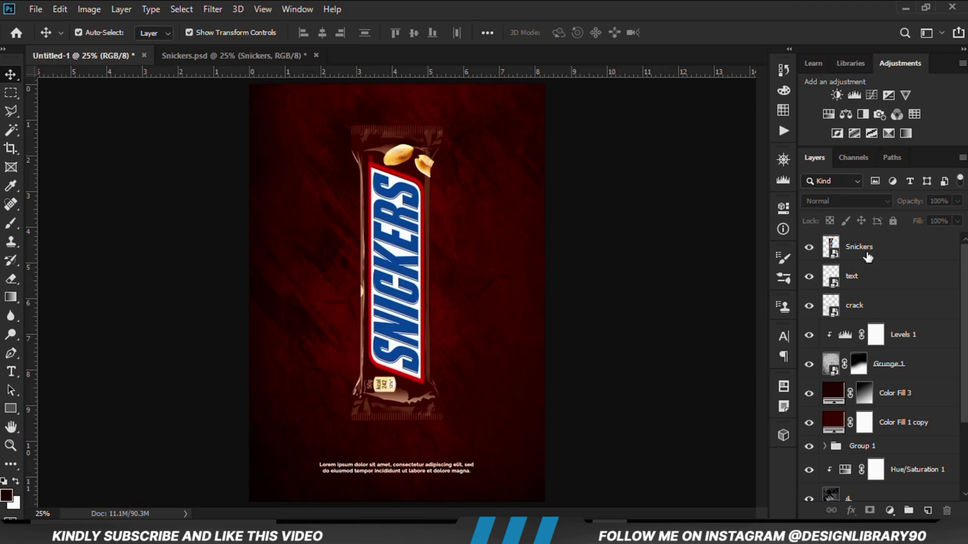
- Add a Curves adjustment clipped to the Snickers layer, lift the shadows slightly, and compare the bar with the adjustment off and on
left_click(888, 511)
left_click(852, 326)
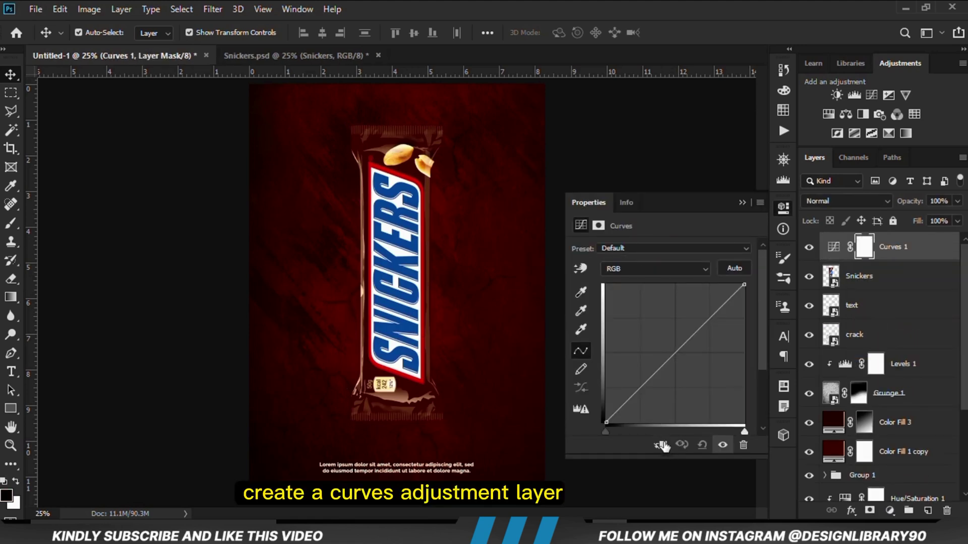
left_click(661, 445)
left_click(631, 400)
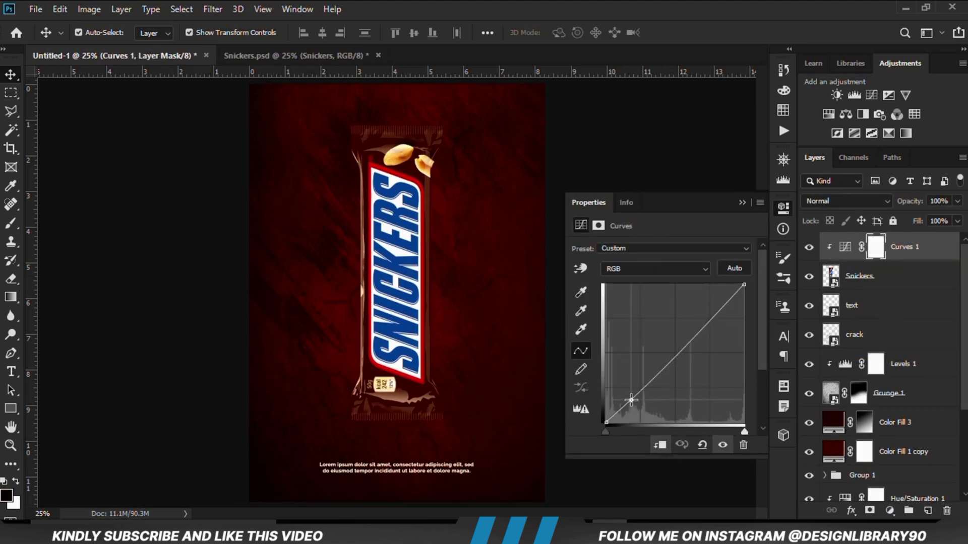
left_click_drag(631, 401, 632, 396)
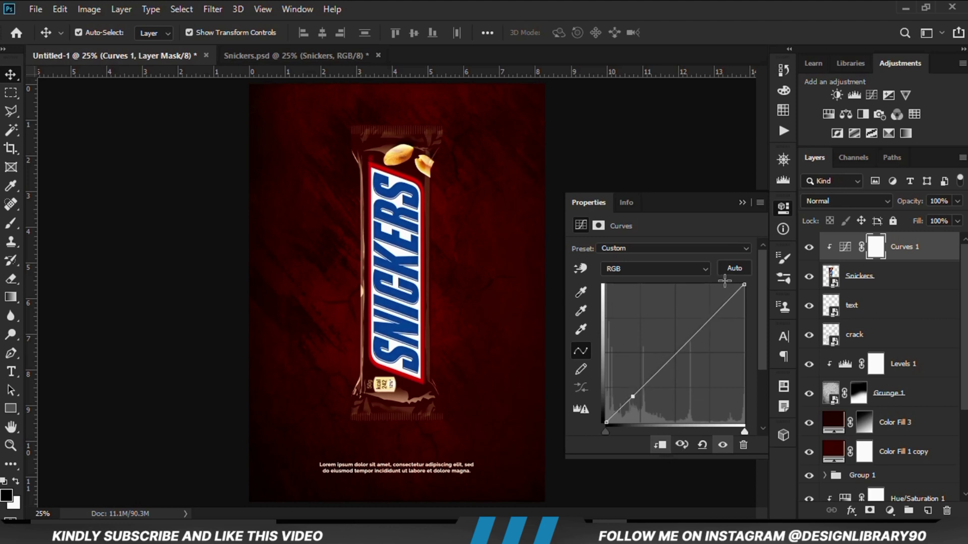
left_click(743, 202)
left_click(809, 248)
left_click(809, 248)
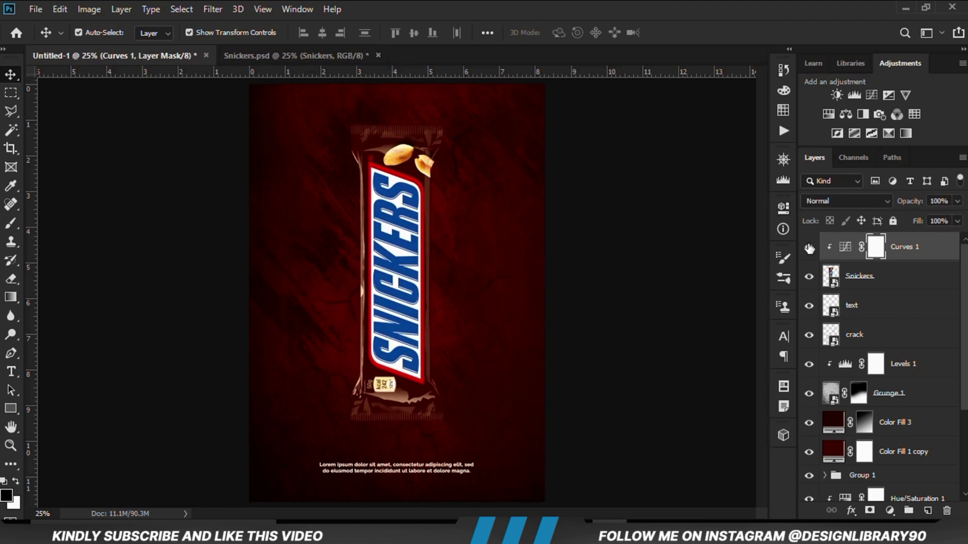
left_click(691, 272)
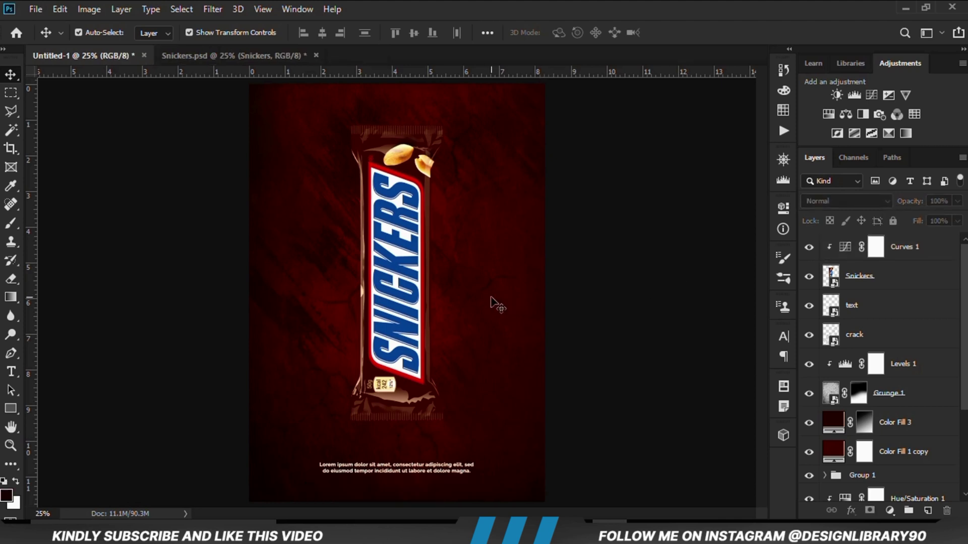
left_click(439, 304)
left_click(425, 308)
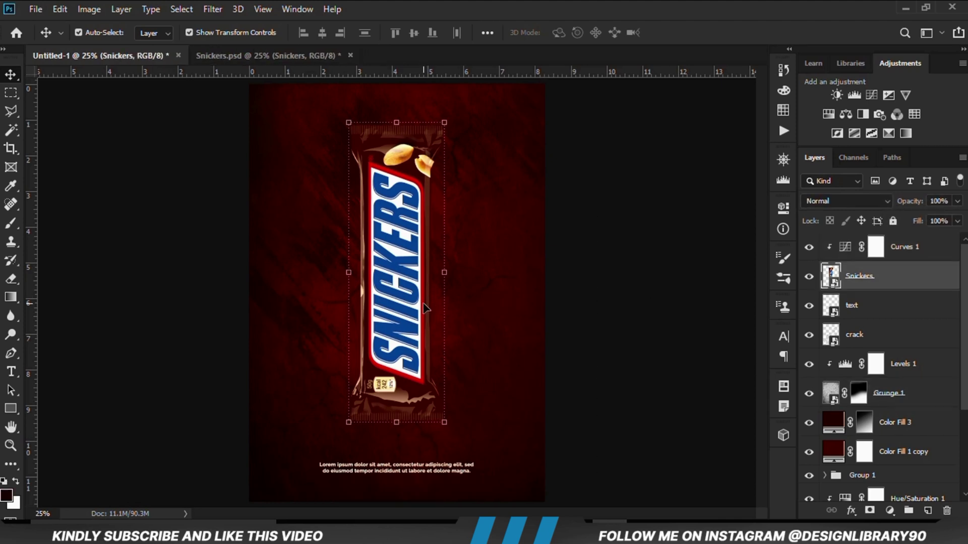
left_click(633, 321)
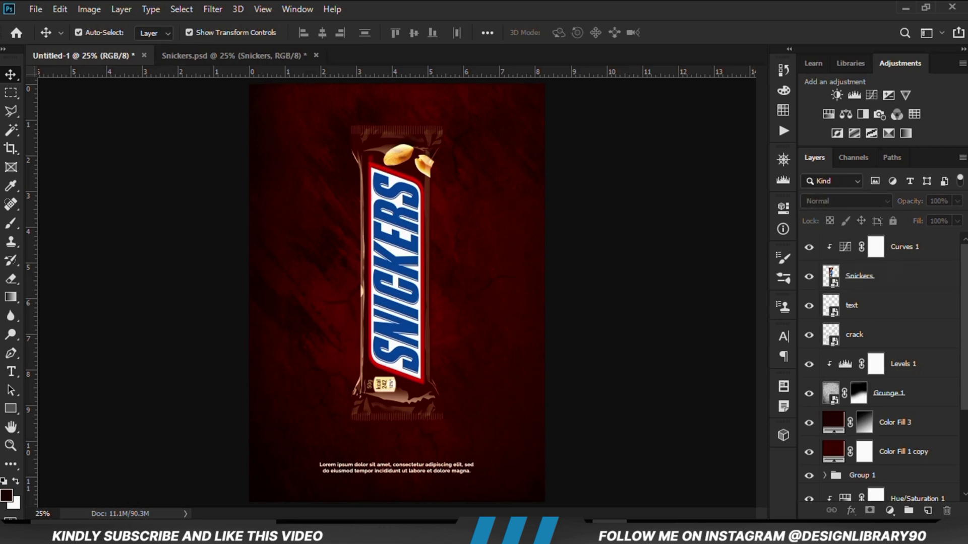
scroll(882, 368, "down", 5)
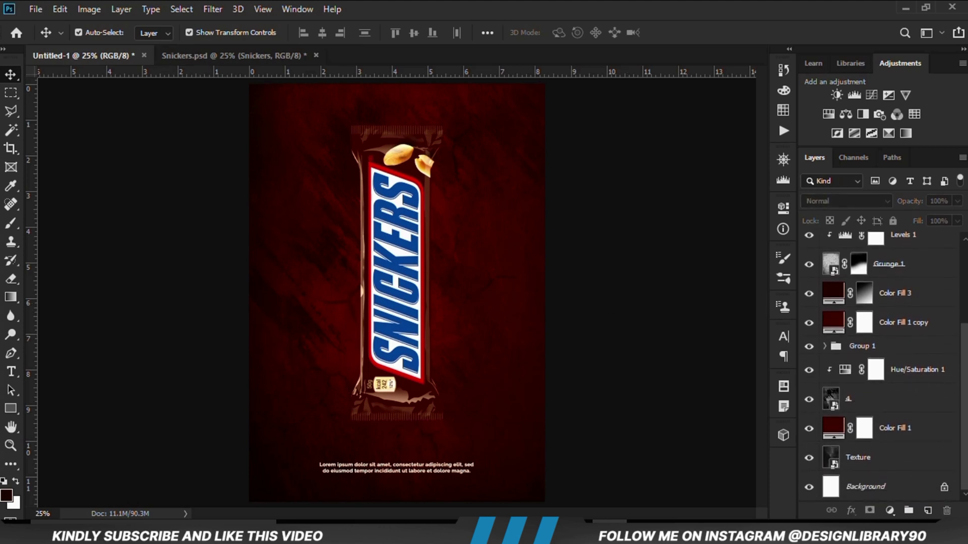
scroll(882, 367, "up", 5)
- Add a black (000000) drop shadow effect to the Snickers layer
left_click(405, 328)
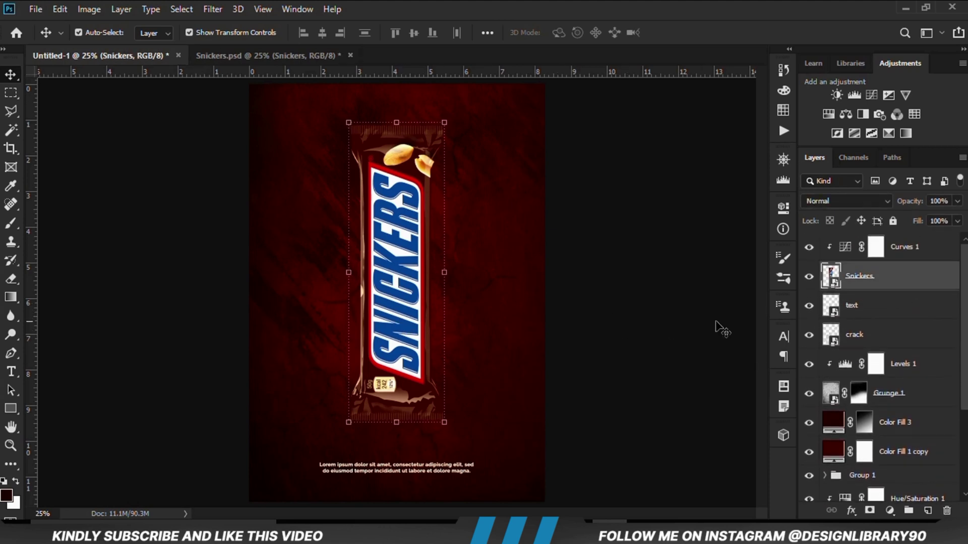
left_click(809, 276)
left_click(809, 277)
left_click(851, 511)
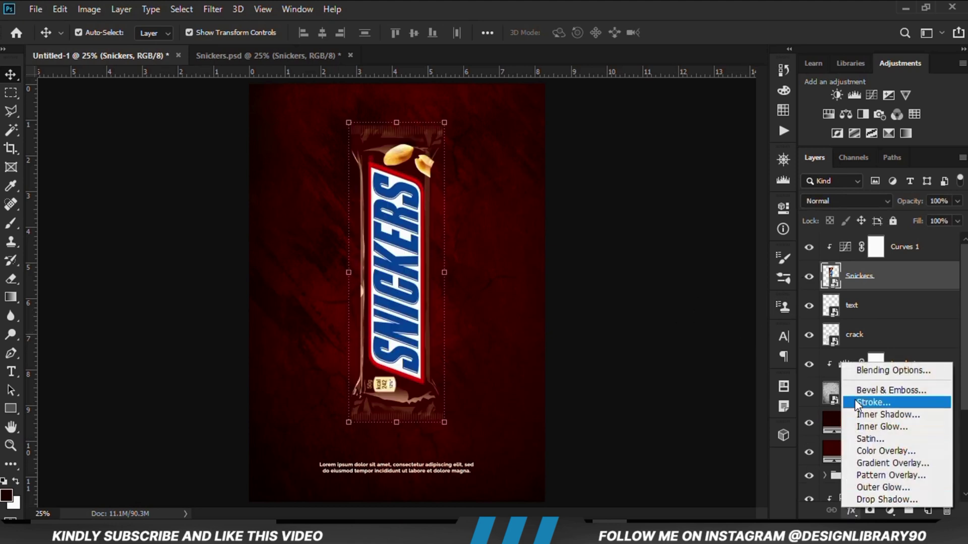
left_click(859, 370)
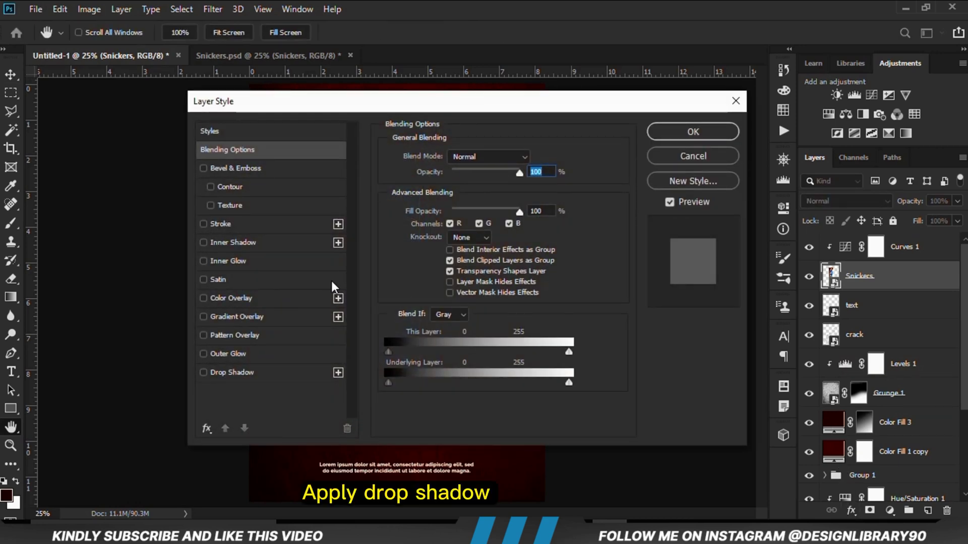
left_click(238, 372)
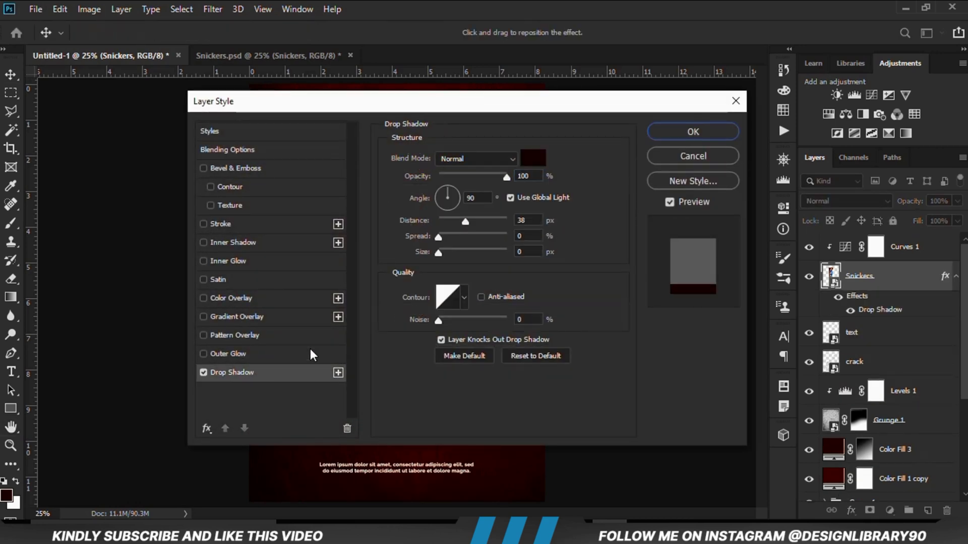
left_click(533, 158)
type("000000")
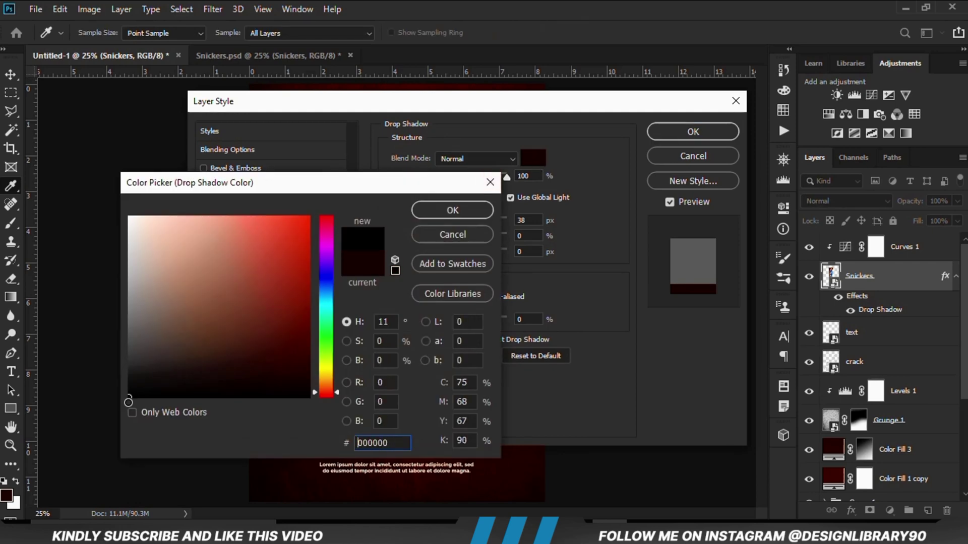
left_click(447, 211)
- Set the drop shadow to Multiply at 85% opacity and a 125° angle, and compare the canvas with the bar hidden and shown
left_click(471, 159)
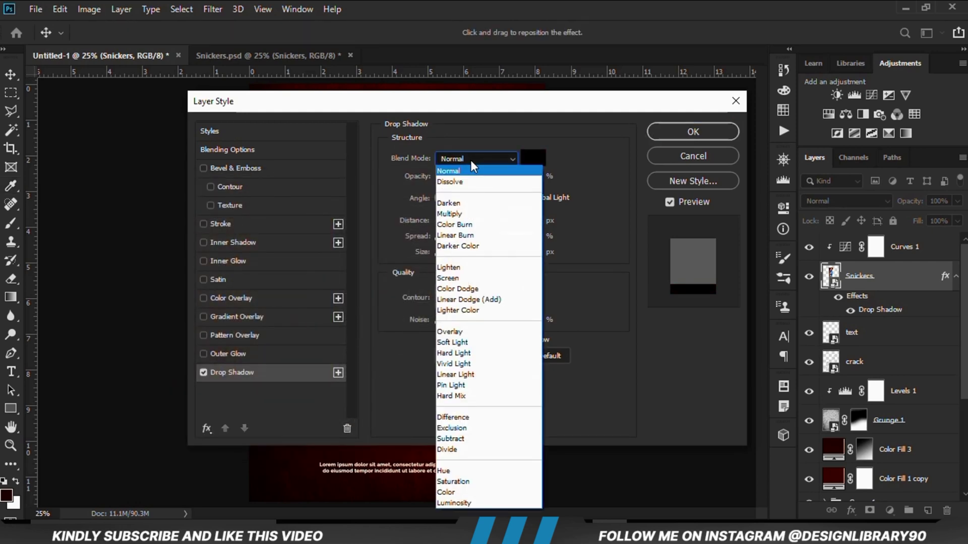
left_click(462, 211)
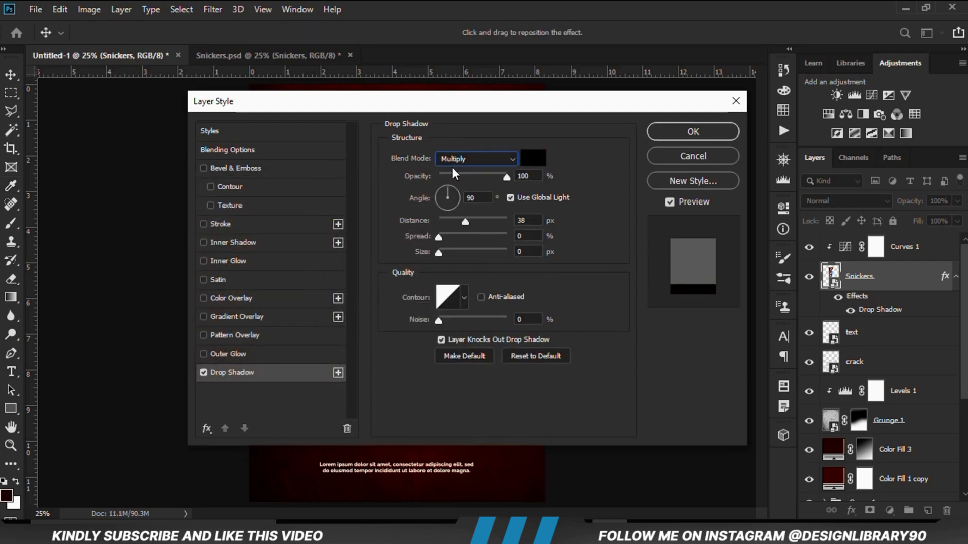
left_click_drag(504, 179, 466, 197)
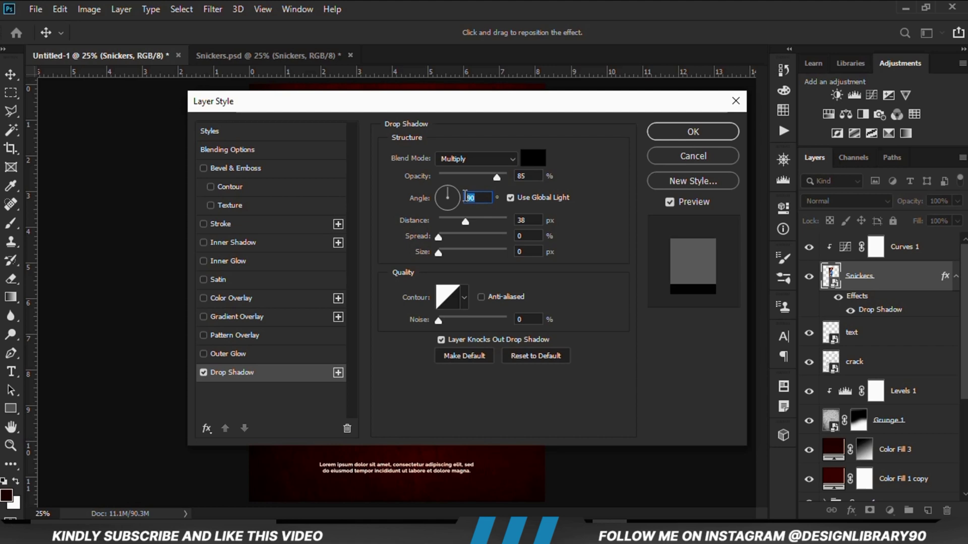
type("125")
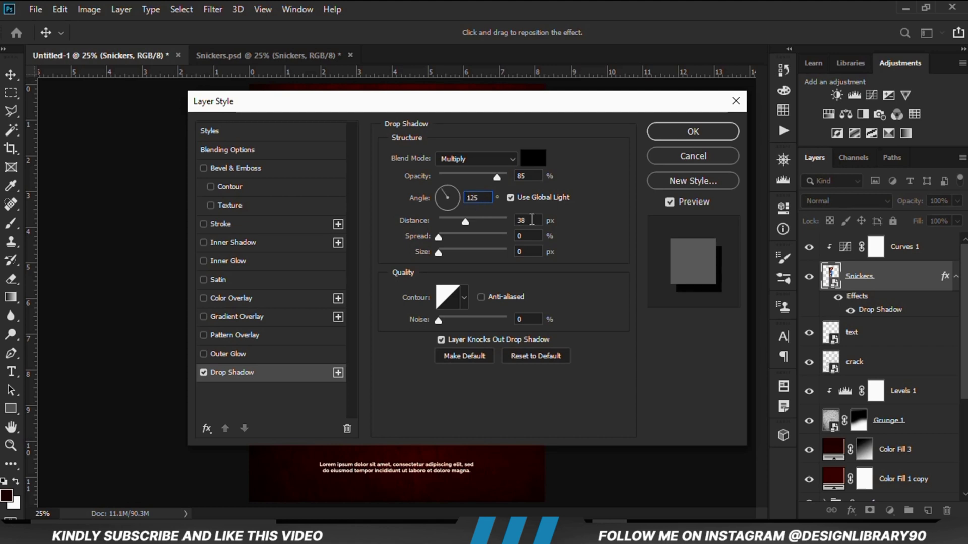
left_click_drag(532, 220, 513, 220)
key("Tab")
left_click(674, 135)
left_click(682, 165)
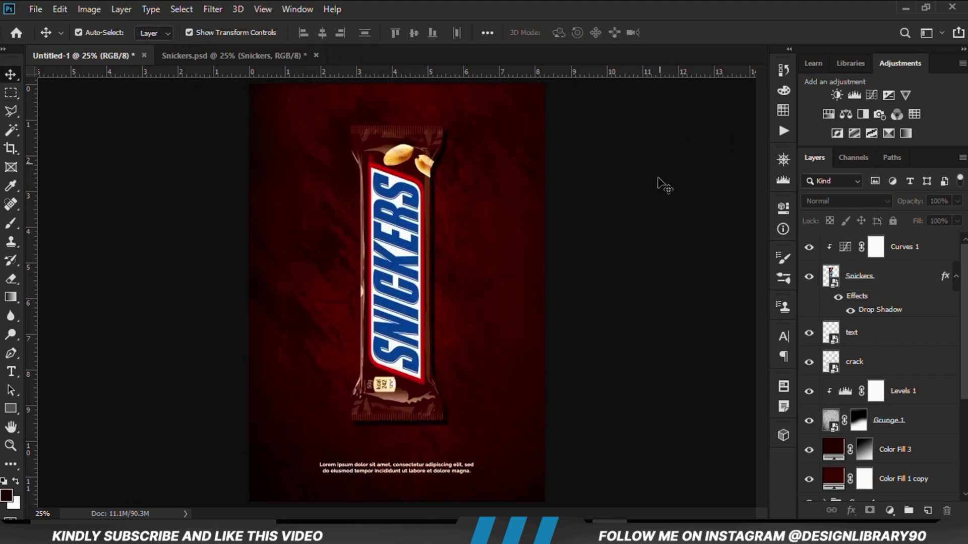
left_click(809, 276)
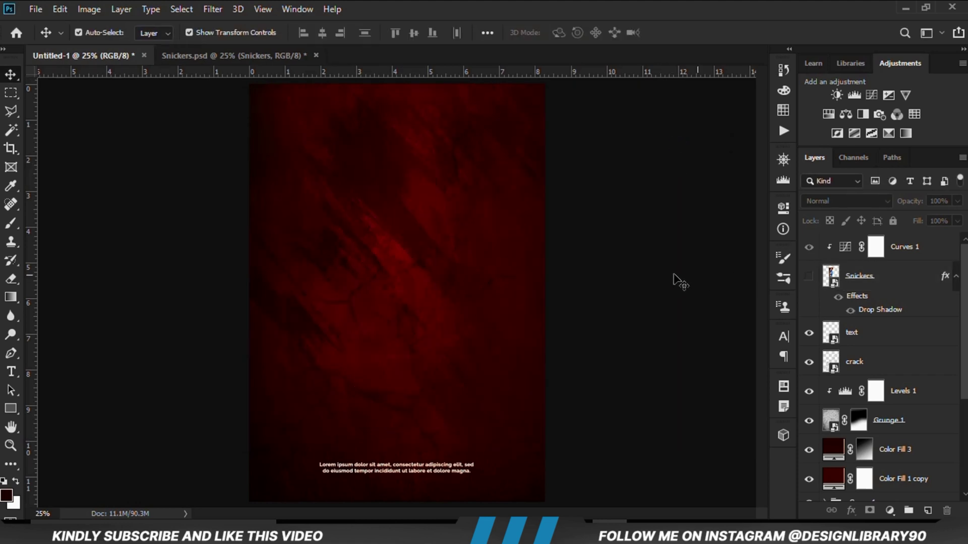
left_click(810, 276)
- Separate the Snickers bar's drop shadow into its own layer and convert that layer to a smart object
left_click(915, 283)
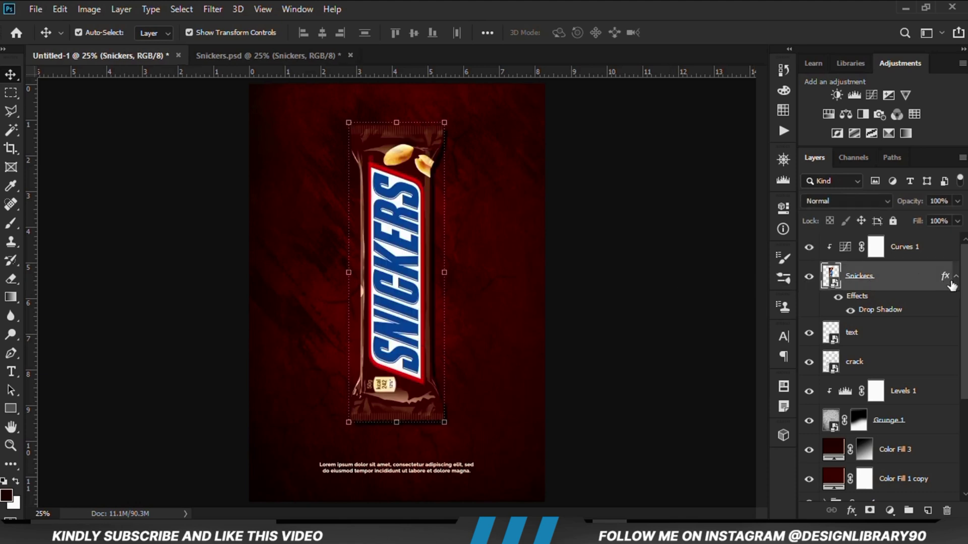
left_click(955, 282)
right_click(956, 285)
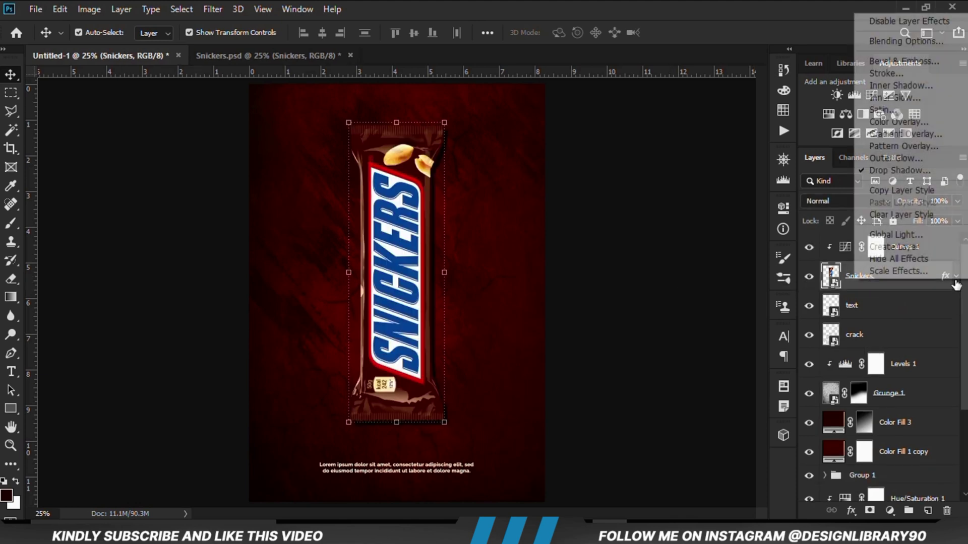
left_click(922, 249)
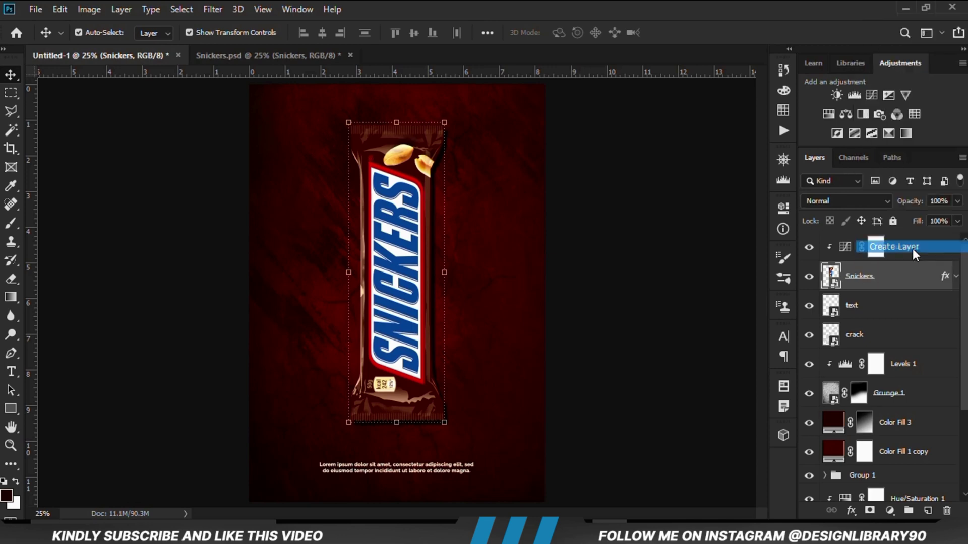
left_click(410, 205)
left_click(849, 305)
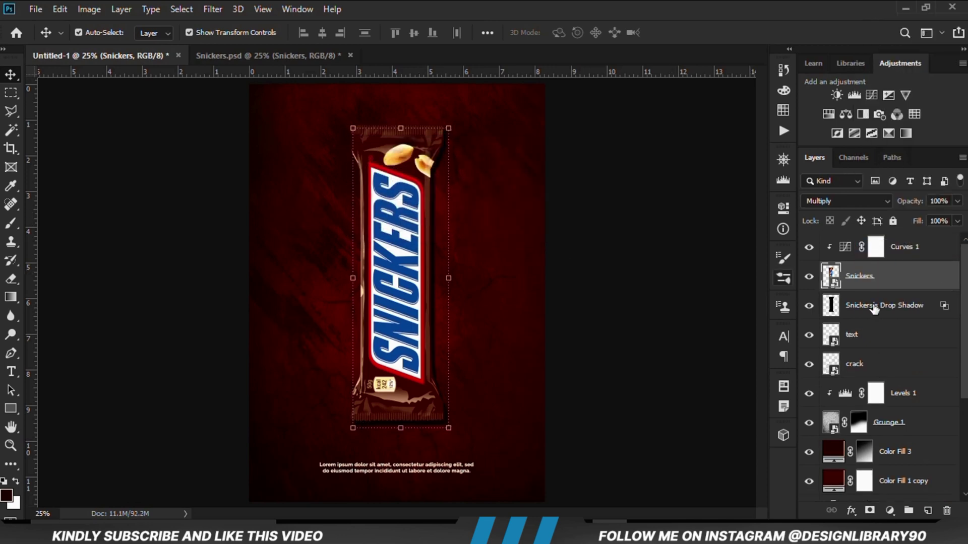
right_click(858, 301)
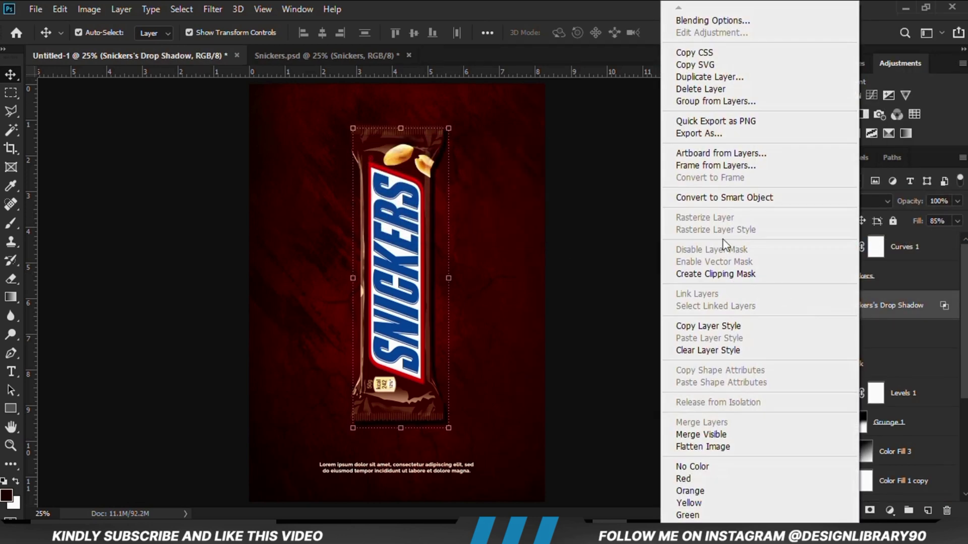
left_click(728, 199)
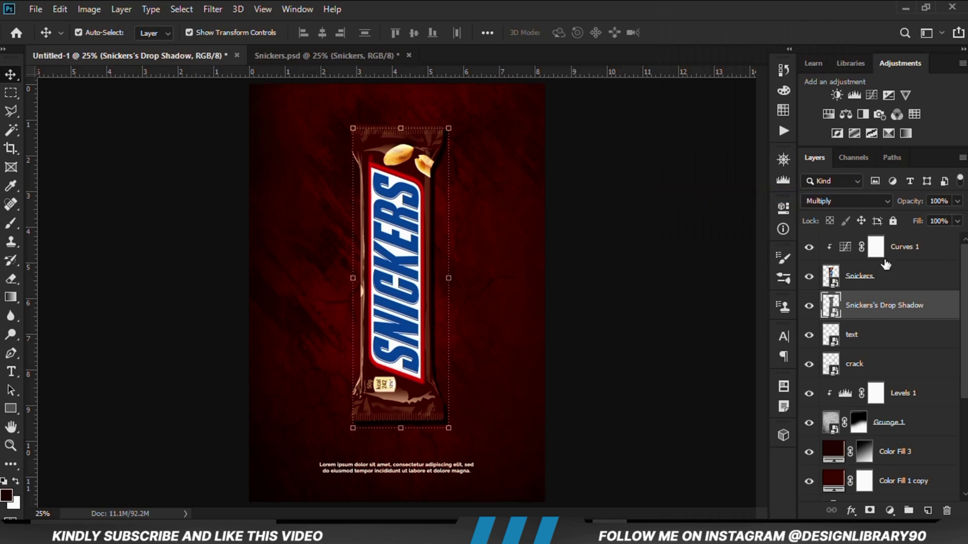
- Apply a Motion Blur to the drop shadow layer at an angle of -47° and a distance of 166 pixels
left_click(212, 9)
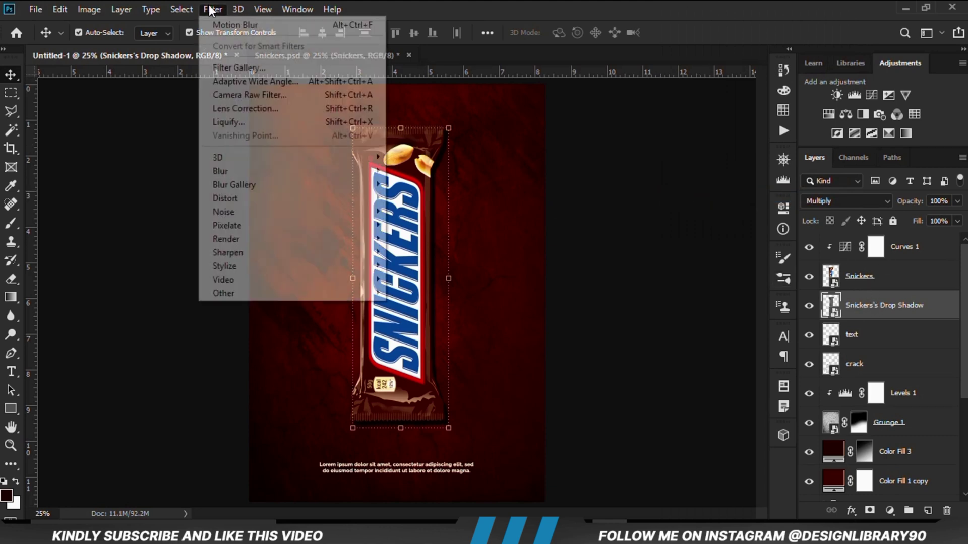
mouse_move(252, 175)
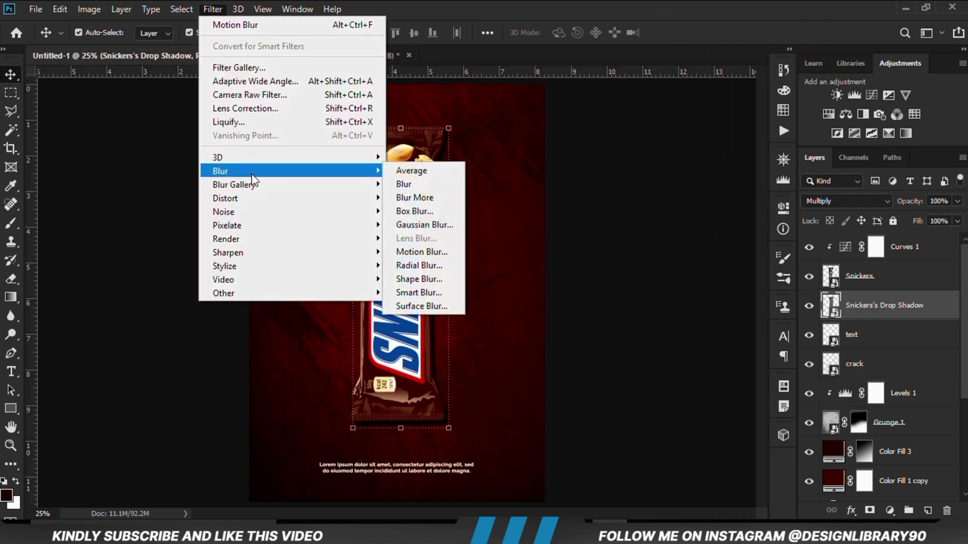
left_click(413, 253)
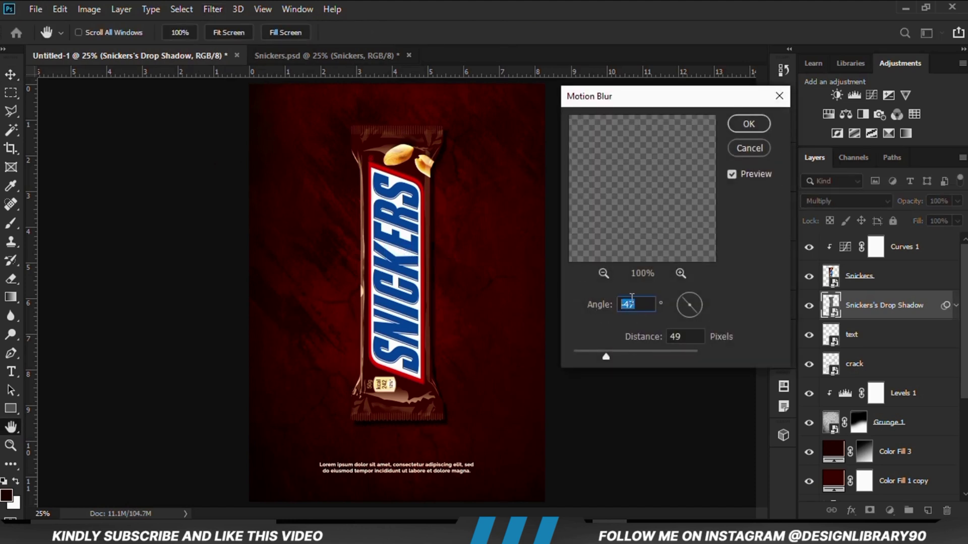
key("Tab")
type("1")
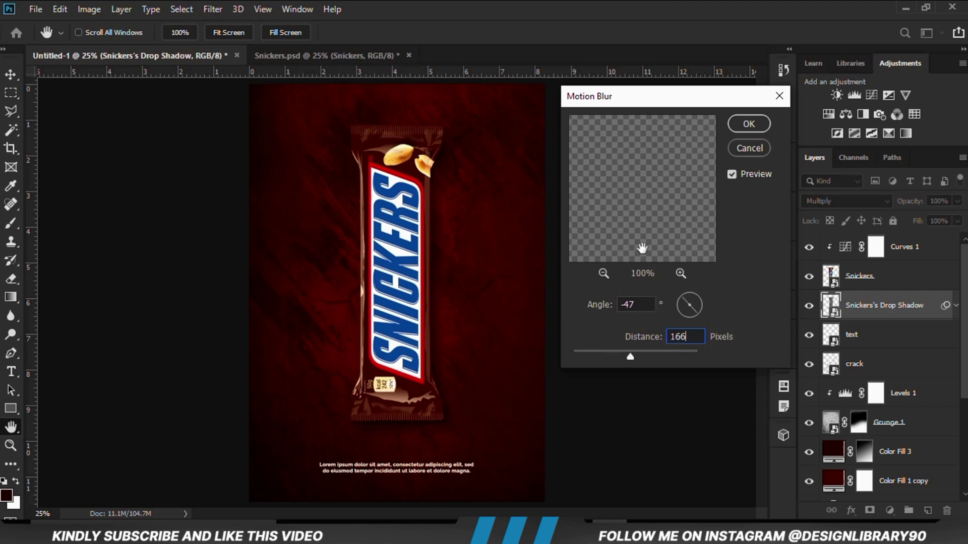
left_click(748, 124)
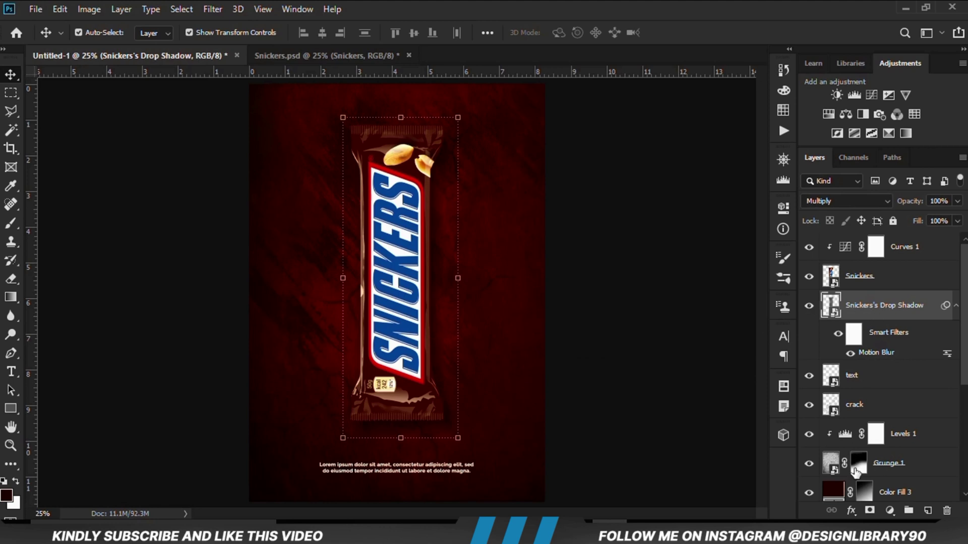
- Add a layer mask to the shadow and paint black down the bar's left side with a 500-pixel brush, comparing the shadow off and on
left_click(867, 511)
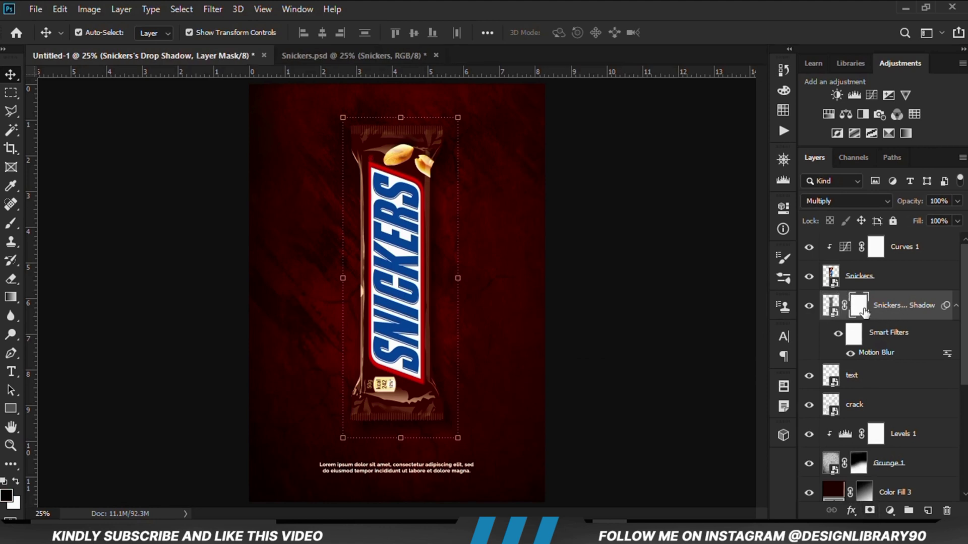
right_click(18, 225)
left_click(60, 222)
key("bracketleft")
key("bracketleft")
key("bracketleft")
key("bracketleft")
key("bracketleft")
key("bracketleft")
key("bracketleft")
key("bracketleft")
key("bracketleft")
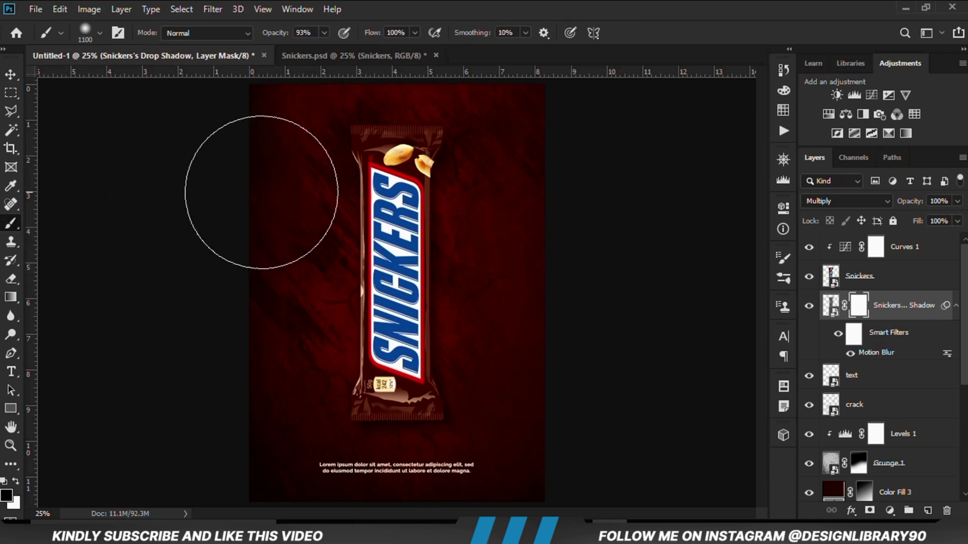
left_click(6, 495)
left_click(452, 210)
mouse_move(343, 140)
left_mouse_down()
mouse_move(341, 346)
mouse_move(327, 403)
mouse_move(299, 435)
left_mouse_up()
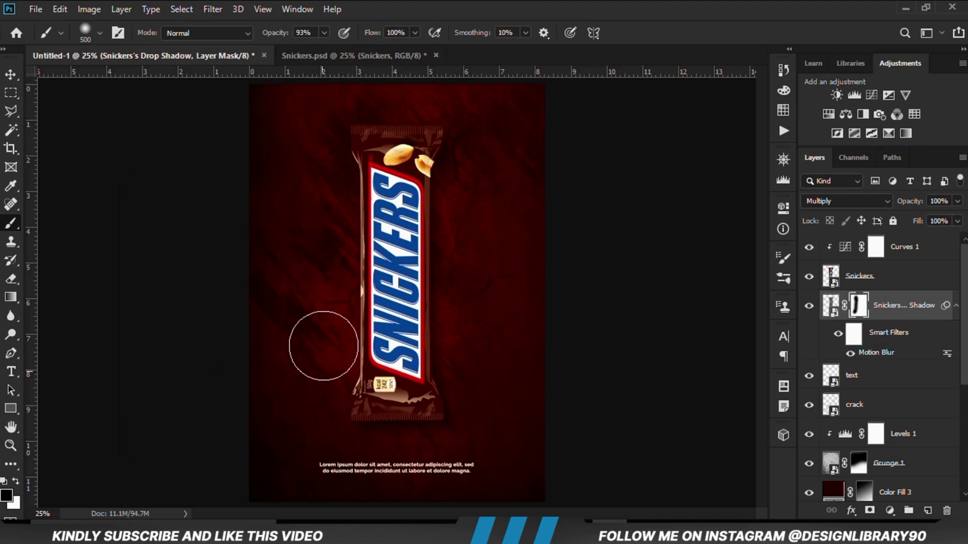
left_click(808, 307)
left_click(808, 307)
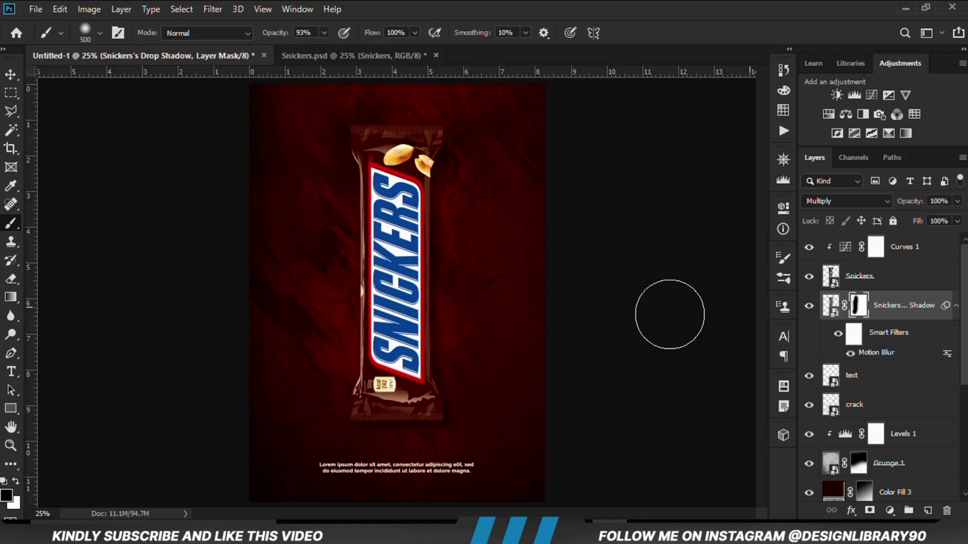
mouse_move(323, 389)
left_mouse_down()
mouse_move(327, 420)
mouse_move(294, 433)
mouse_move(329, 441)
mouse_move(280, 443)
left_mouse_up()
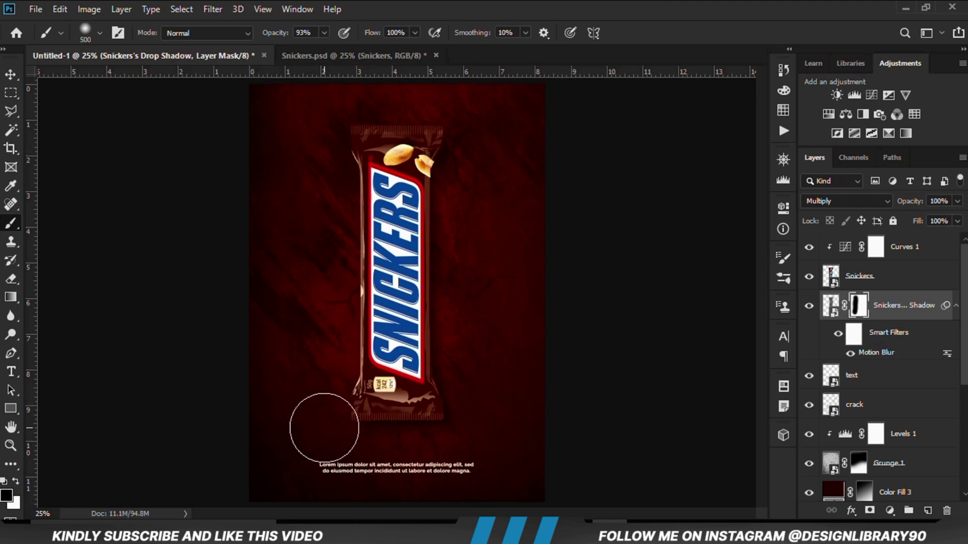
- Add an Exposure adjustment clipped to the Snickers layer, set the exposure to -3.89, and invert its mask to black
left_click(10, 75)
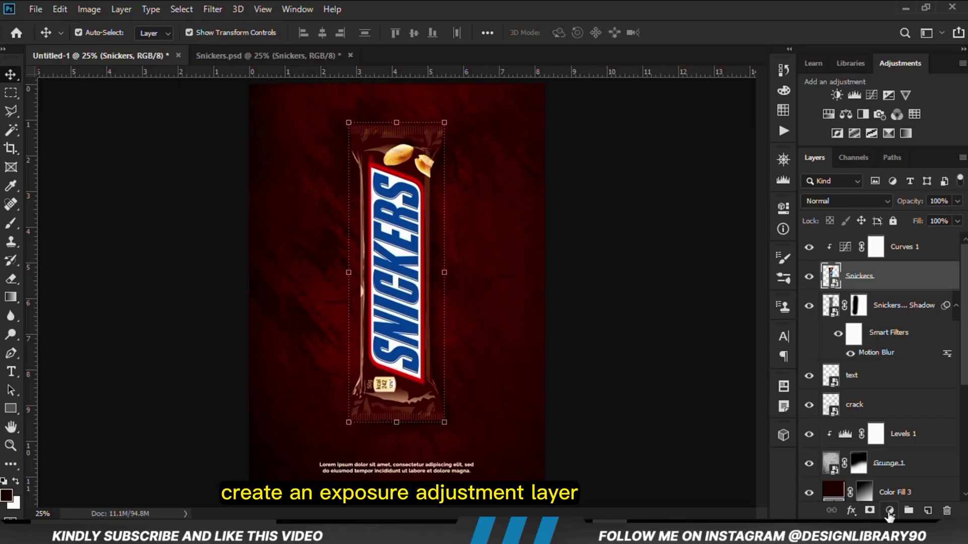
left_click(890, 511)
left_click(879, 342)
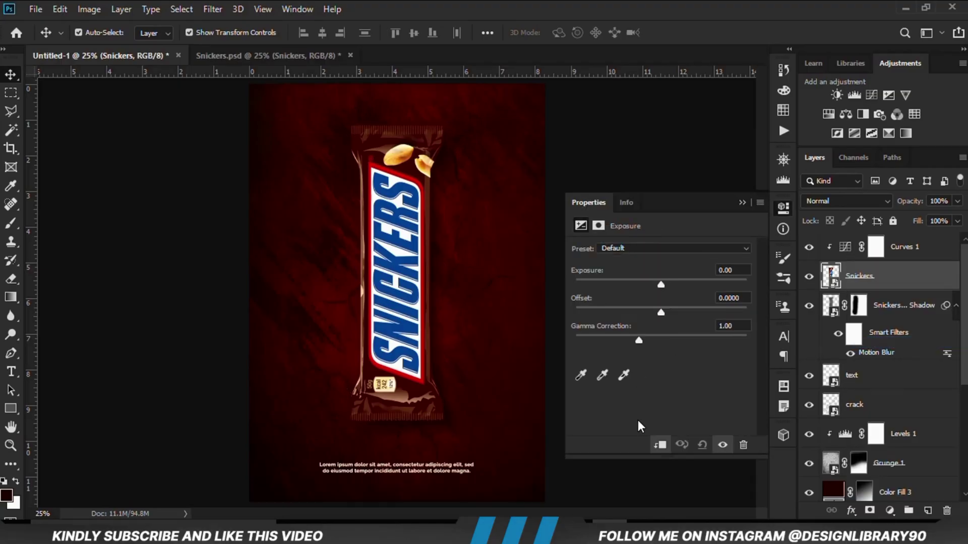
left_click_drag(663, 286, 611, 283)
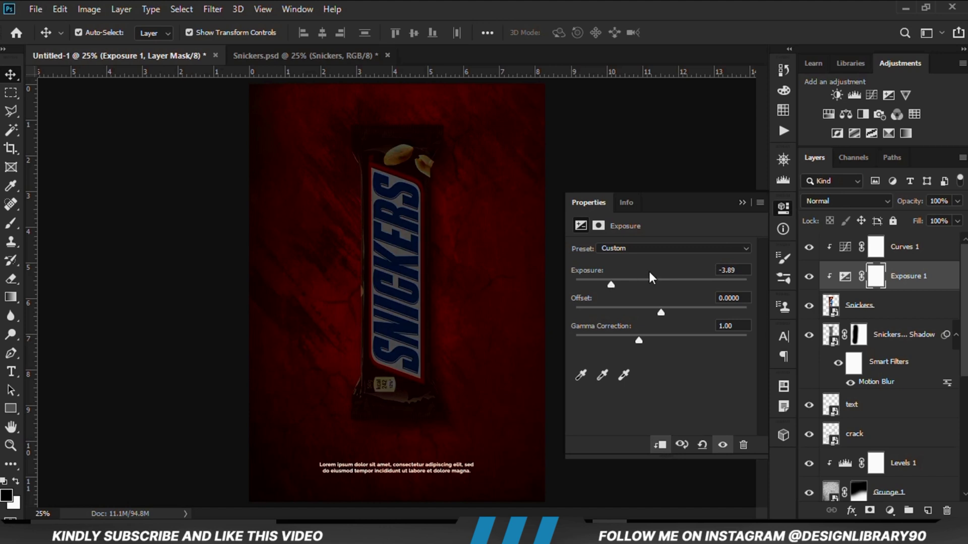
left_click(743, 202)
key("ctrl+i")
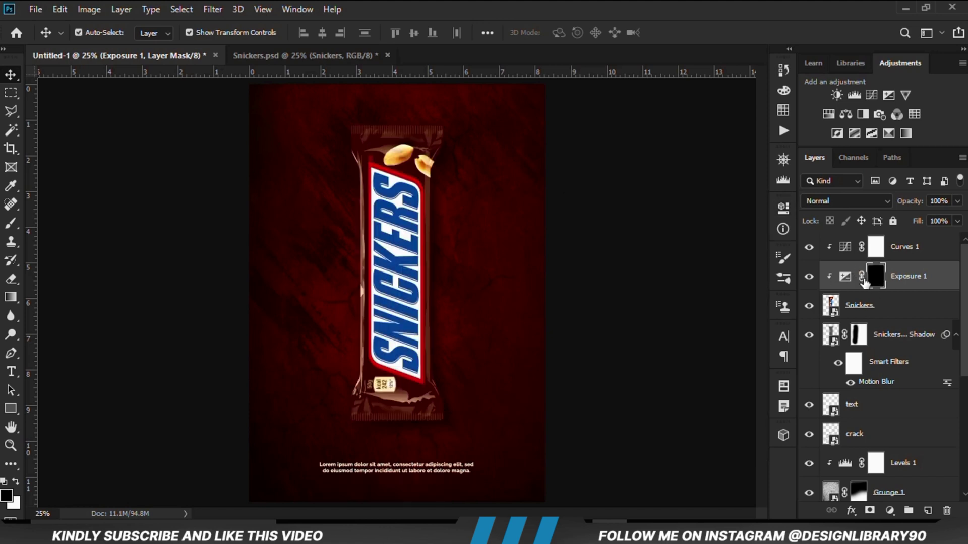
- Paint white at 12% brush opacity on the Exposure 1 mask along the bar's right side, comparing the shading off and on
left_click(11, 223)
left_click(54, 224)
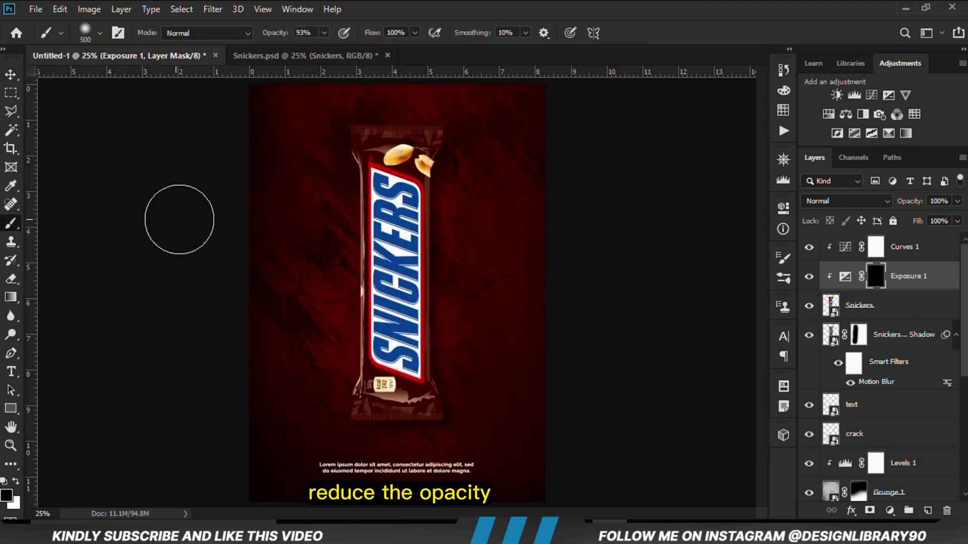
left_click(324, 32)
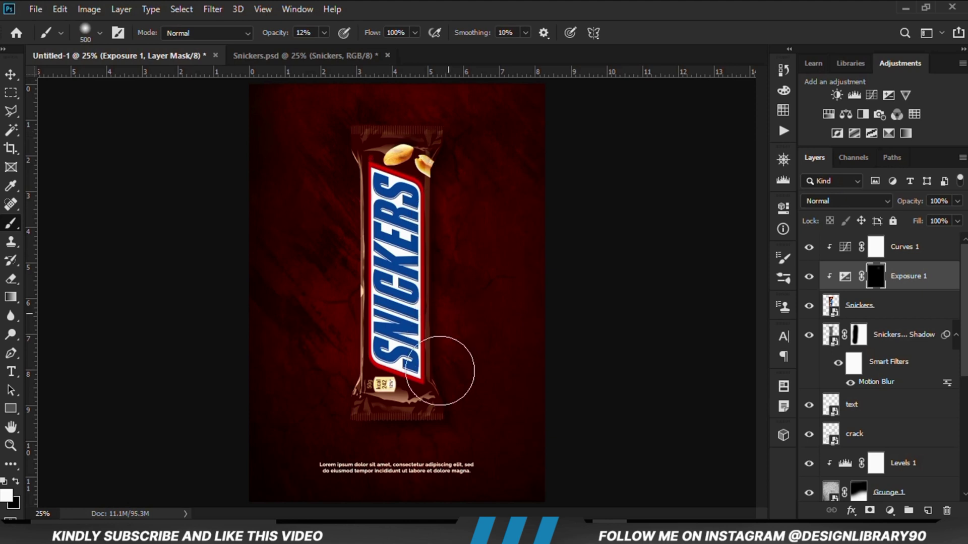
mouse_move(439, 371)
left_mouse_down()
mouse_move(371, 451)
mouse_move(353, 444)
mouse_move(445, 425)
left_mouse_up()
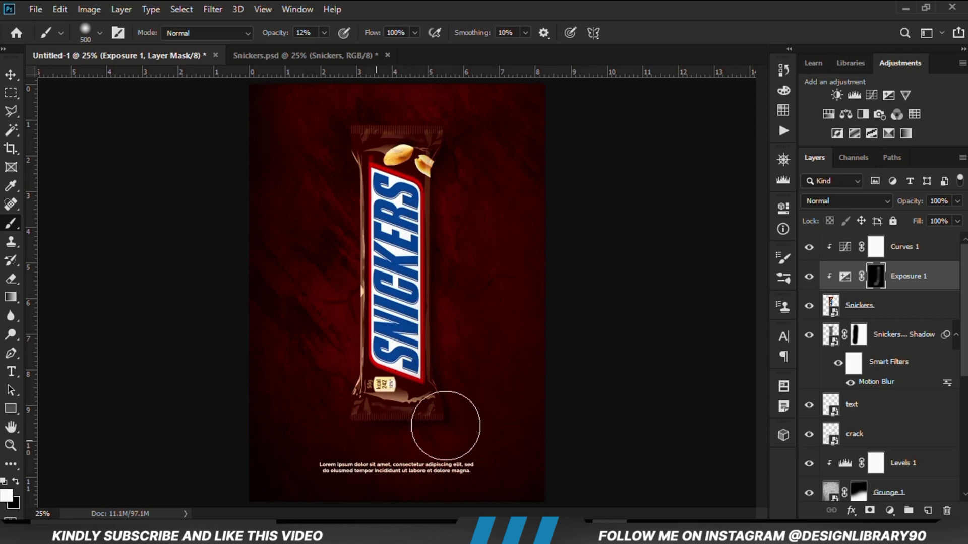
mouse_move(438, 237)
left_mouse_down()
mouse_move(450, 138)
mouse_move(502, 111)
mouse_move(474, 132)
mouse_move(434, 108)
left_mouse_up()
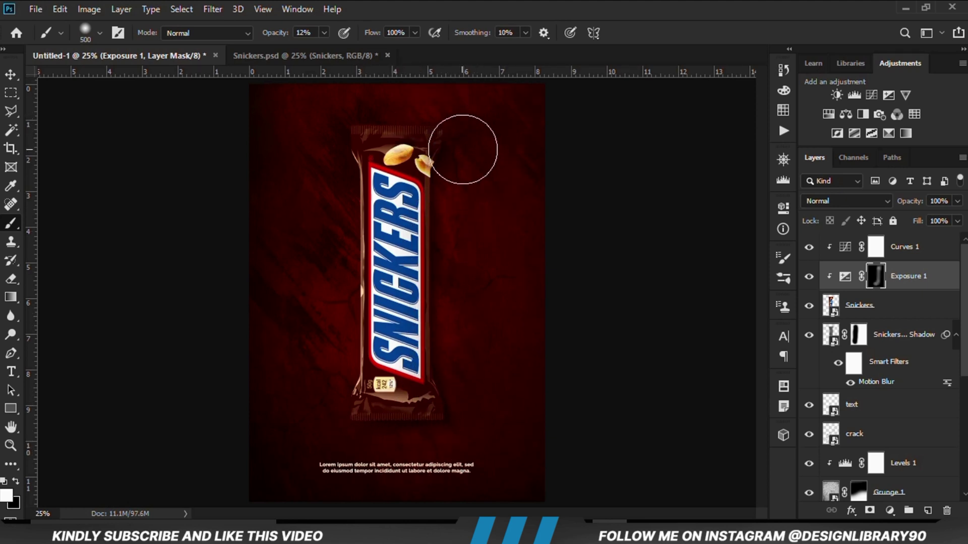
left_click(809, 277)
left_click(809, 277)
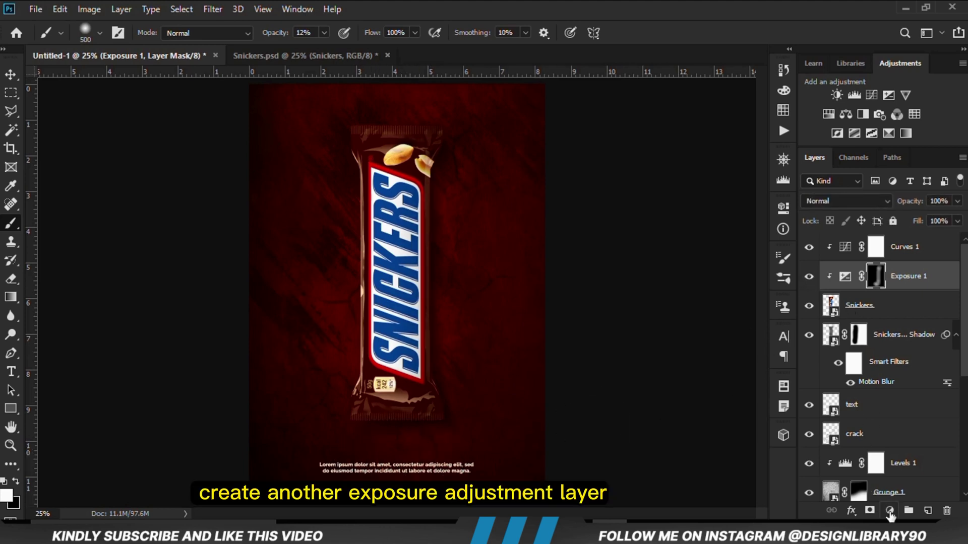
- Add a second Exposure adjustment clipped to the Snickers layer, set the exposure to -9.00, and invert its mask to black
left_click(889, 511)
left_click(826, 340)
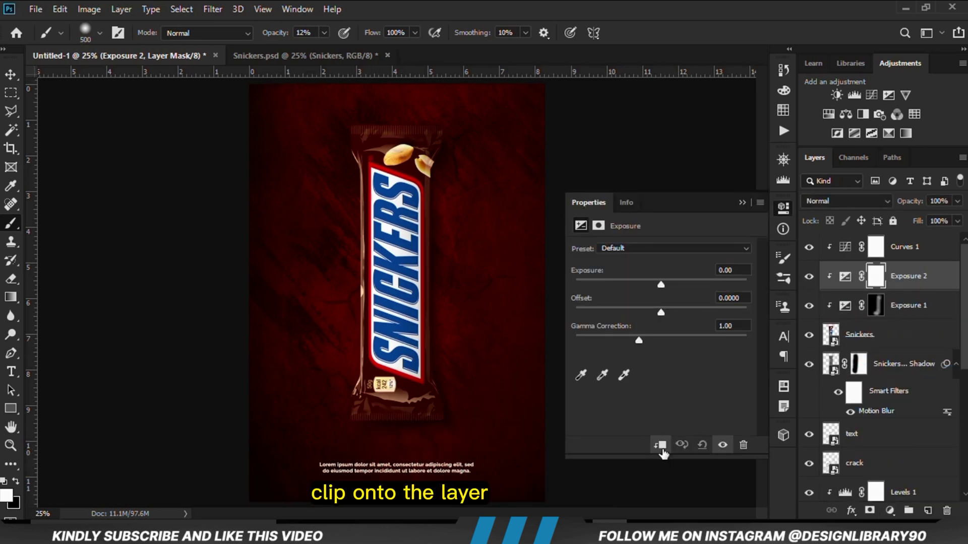
left_click_drag(637, 280, 598, 280)
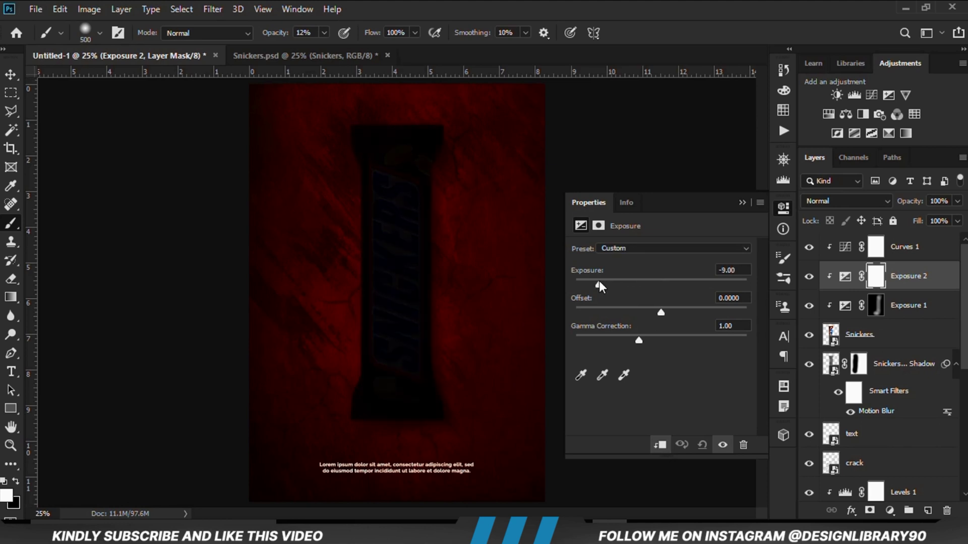
left_click(741, 202)
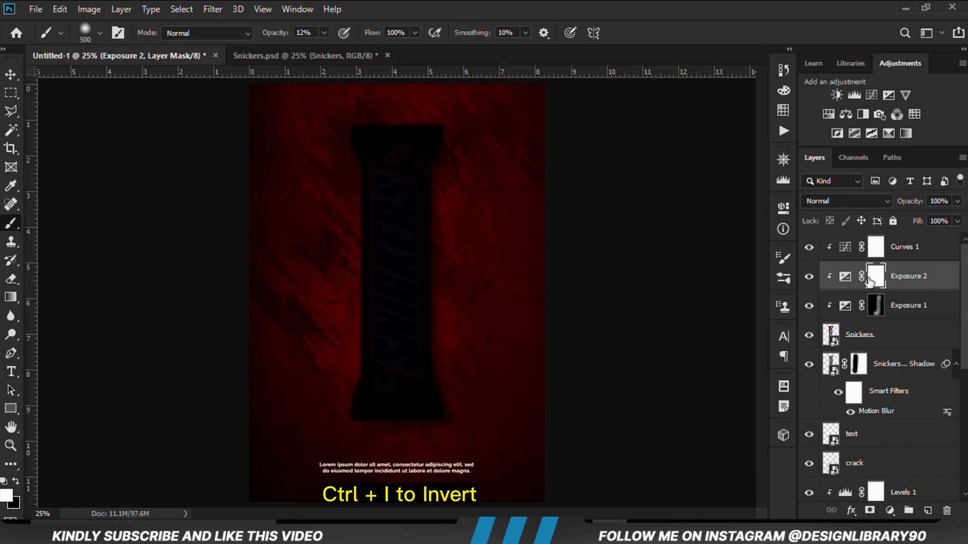
key("ctrl+i")
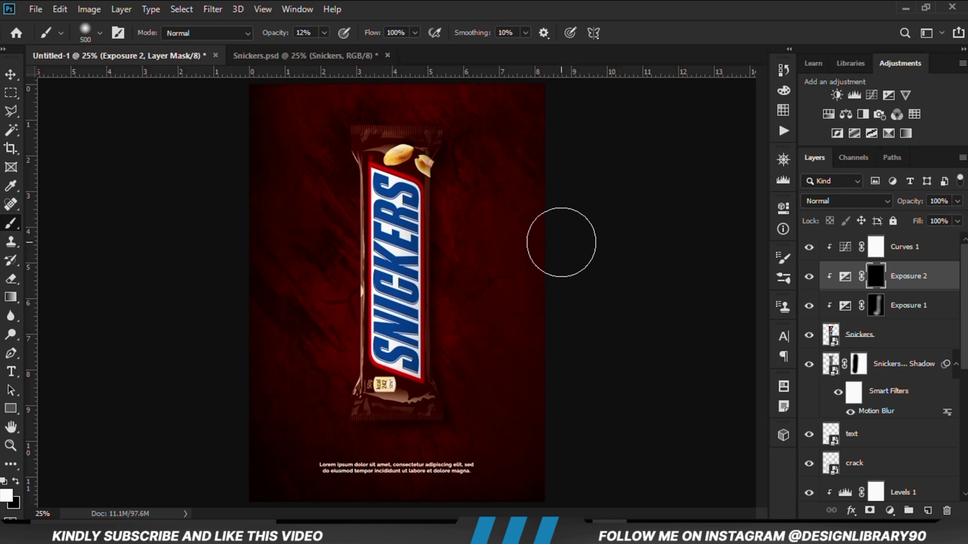
- Paint white at 15% brush opacity on the Exposure 2 mask down the bar's right edge, comparing the effect off and on
left_click(326, 32)
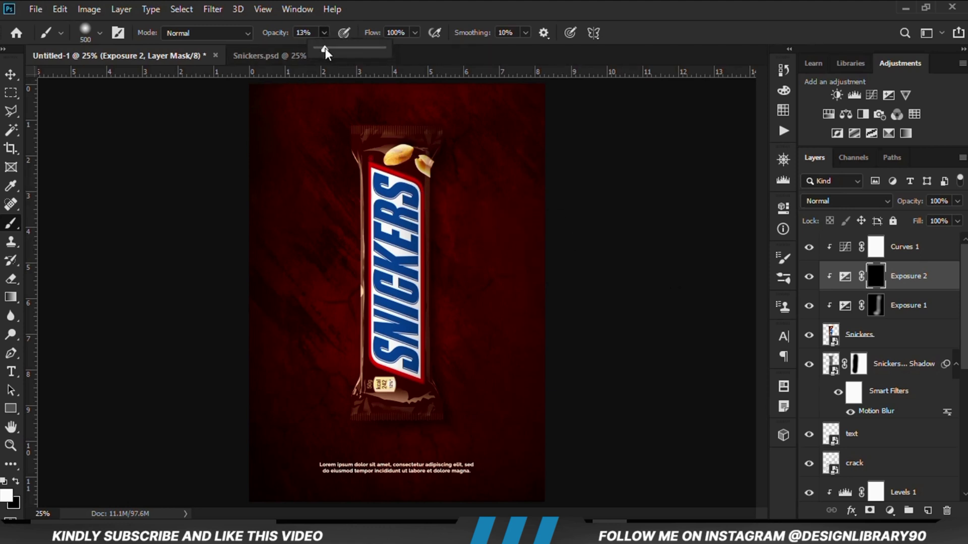
left_click_drag(325, 48, 326, 48)
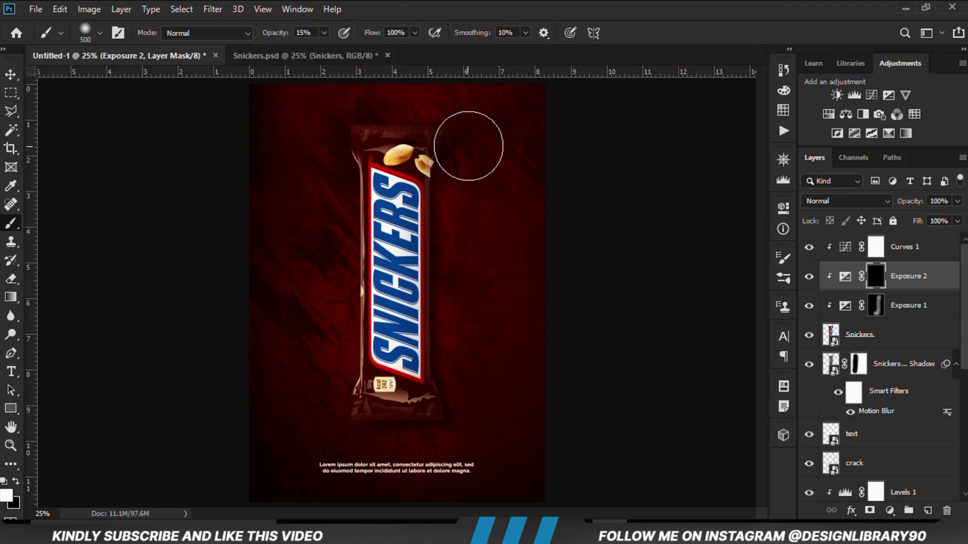
mouse_move(468, 143)
left_mouse_down()
mouse_move(455, 217)
mouse_move(458, 198)
mouse_move(460, 307)
mouse_move(478, 380)
mouse_move(471, 352)
mouse_move(469, 446)
mouse_move(463, 413)
mouse_move(467, 431)
mouse_move(410, 474)
mouse_move(418, 448)
mouse_move(471, 415)
mouse_move(451, 276)
mouse_move(482, 127)
mouse_move(463, 224)
mouse_move(486, 416)
mouse_move(496, 417)
mouse_move(465, 424)
mouse_move(442, 456)
left_mouse_up()
left_click(808, 277)
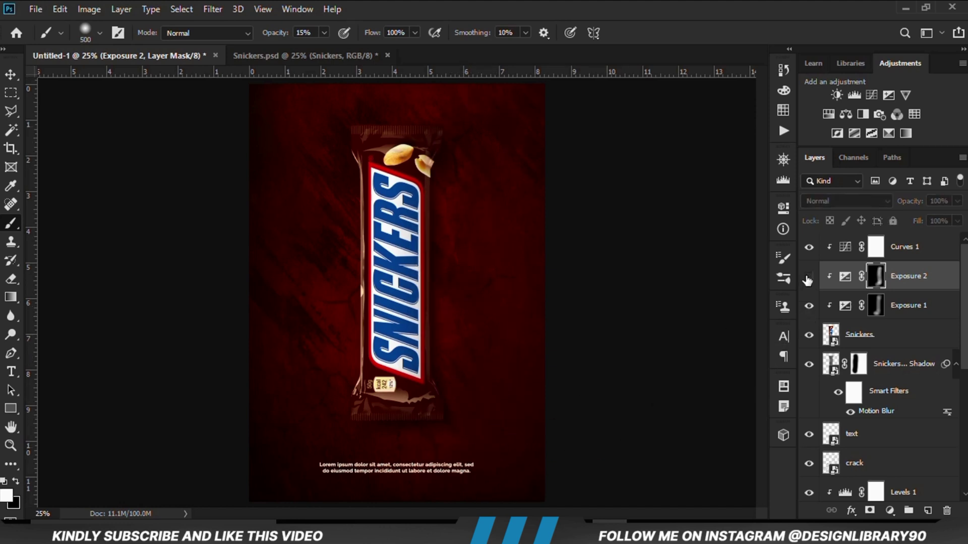
left_click(808, 277)
- Lower the Exposure 2 layer's opacity to 88% and compare the shading off and on
left_click(956, 220)
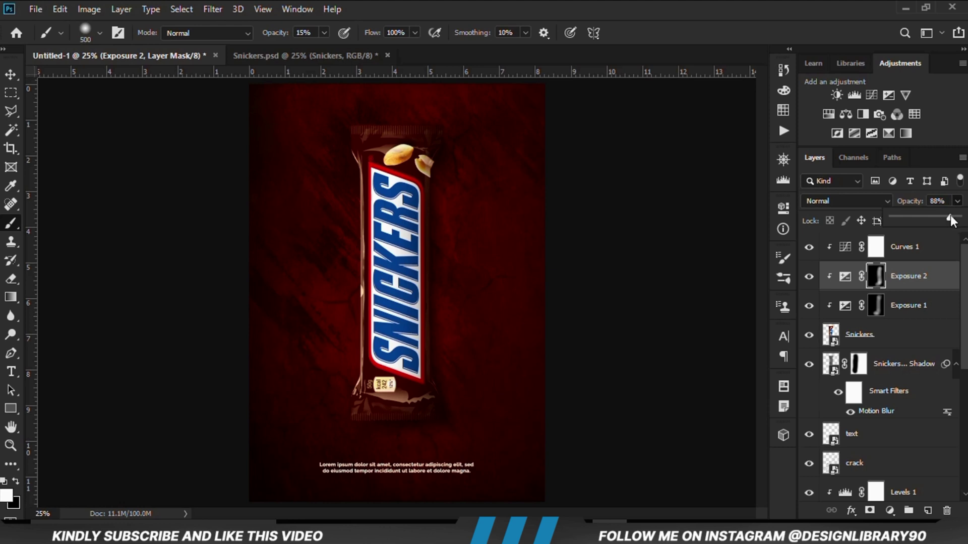
left_click(808, 278)
left_click(809, 277)
left_click(808, 277)
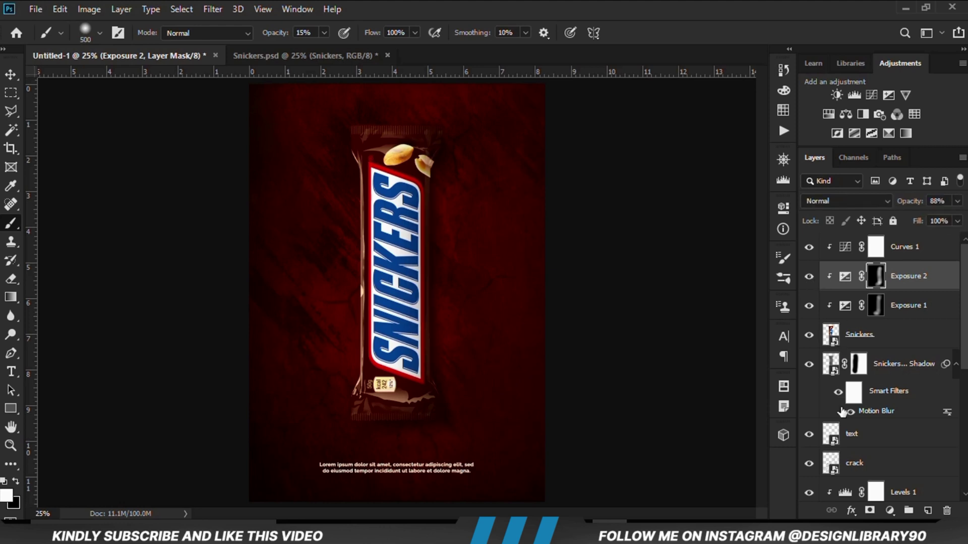
- Add a third clipped Exposure adjustment, lower its exposure until the bar is nearly black, and invert its mask to black
left_click(888, 511)
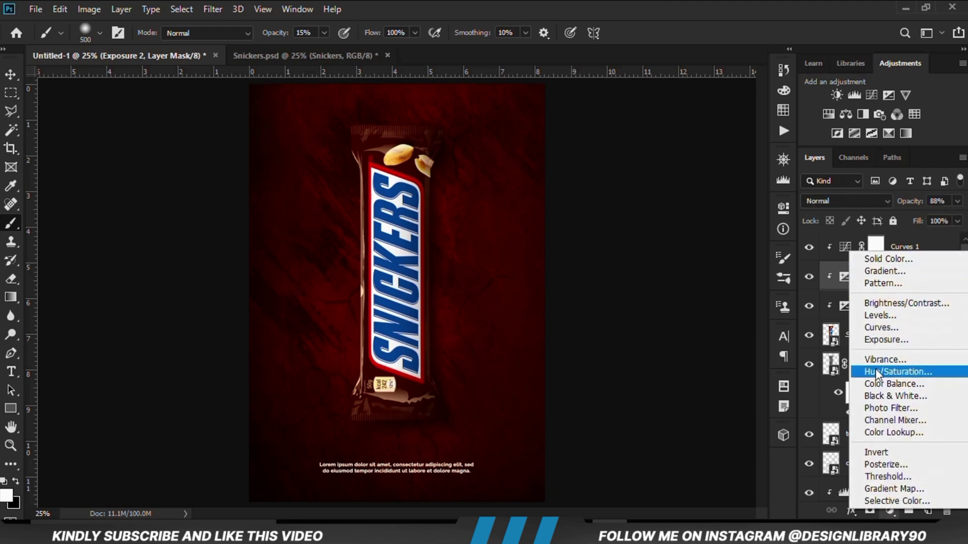
left_click(857, 339)
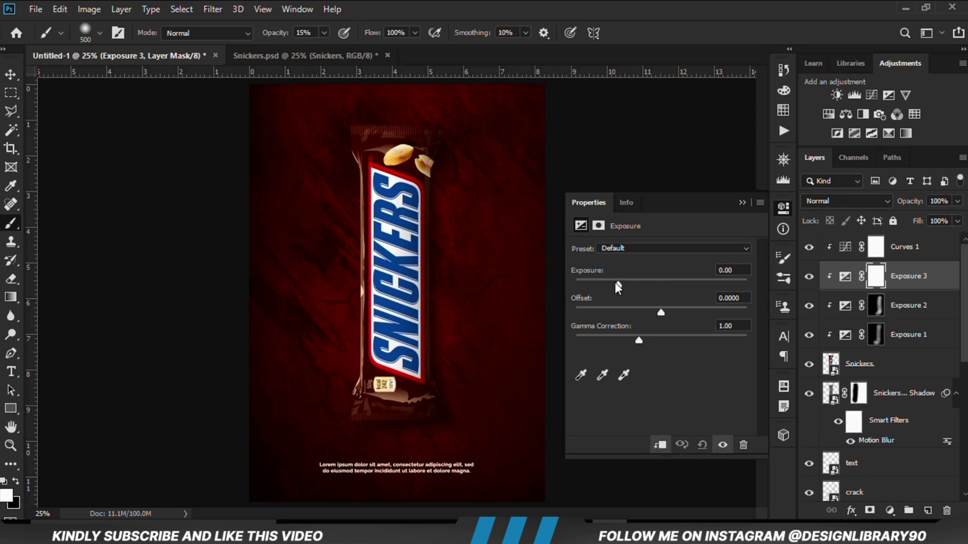
left_click_drag(616, 282, 600, 281)
left_click(741, 203)
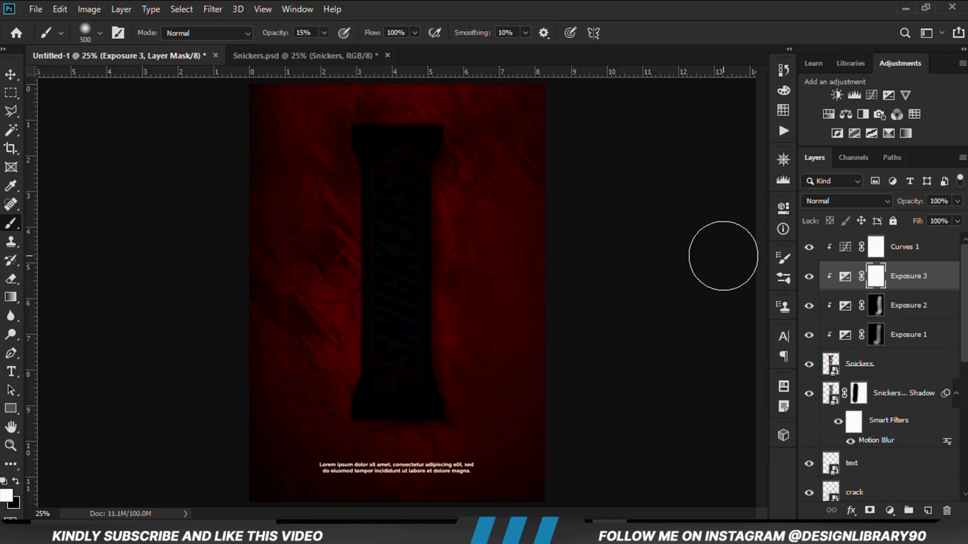
key("ctrl+i")
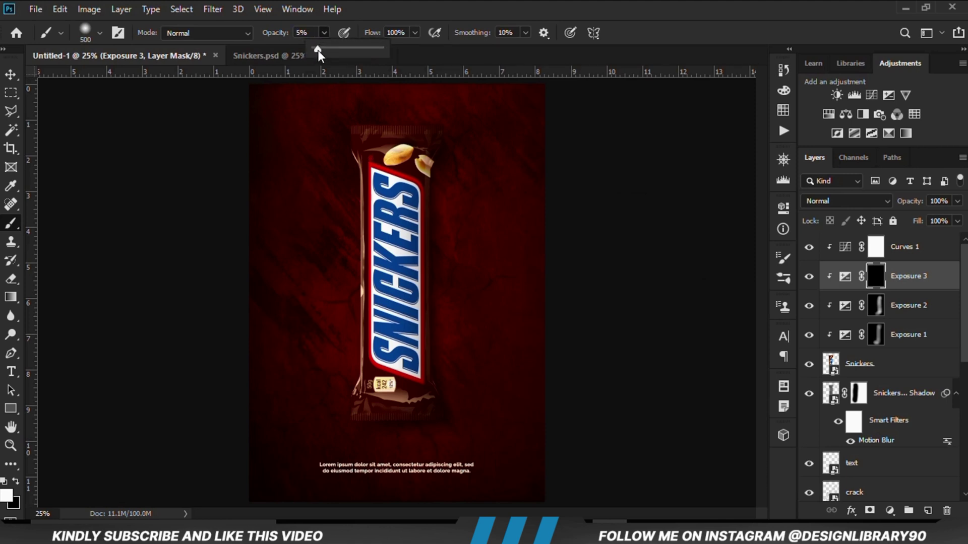
- Paint white at 5% brush opacity on the Exposure 3 mask down the bar's middle, comparing the effect off and on
left_click_drag(317, 50, 317, 50)
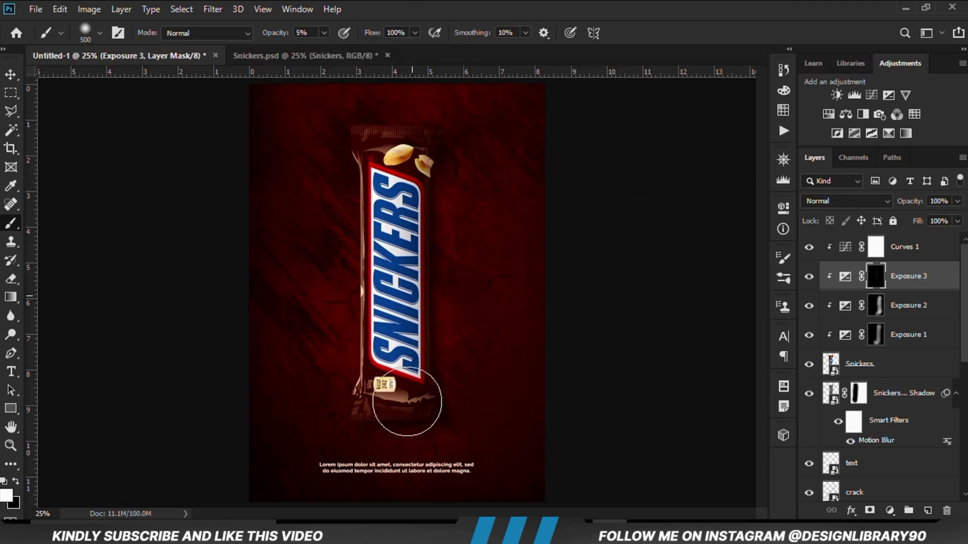
mouse_move(407, 401)
left_mouse_down()
mouse_move(374, 432)
mouse_move(436, 131)
mouse_move(419, 158)
mouse_move(421, 123)
mouse_move(364, 394)
mouse_move(388, 364)
mouse_move(388, 394)
mouse_move(400, 346)
mouse_move(397, 428)
left_mouse_up()
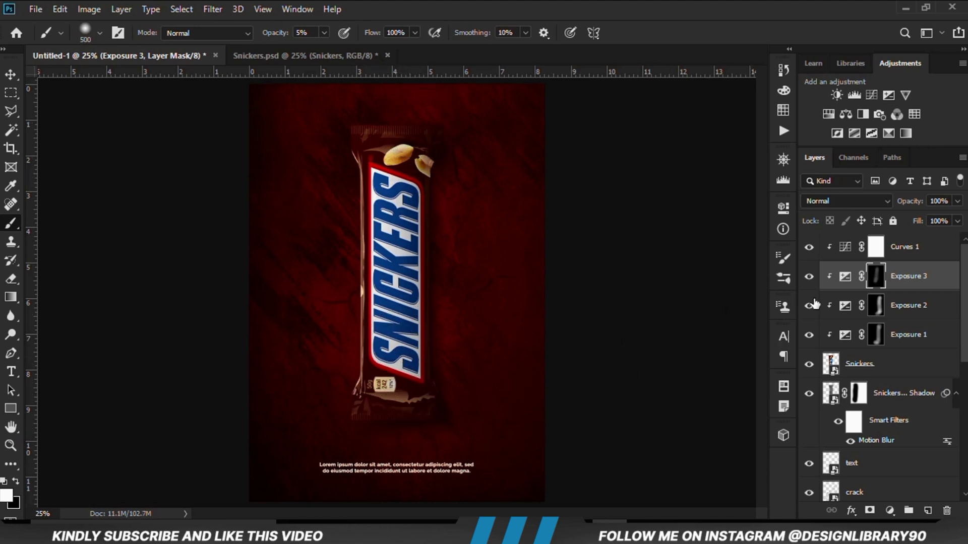
left_click(809, 277)
left_click(809, 277)
left_click(809, 278)
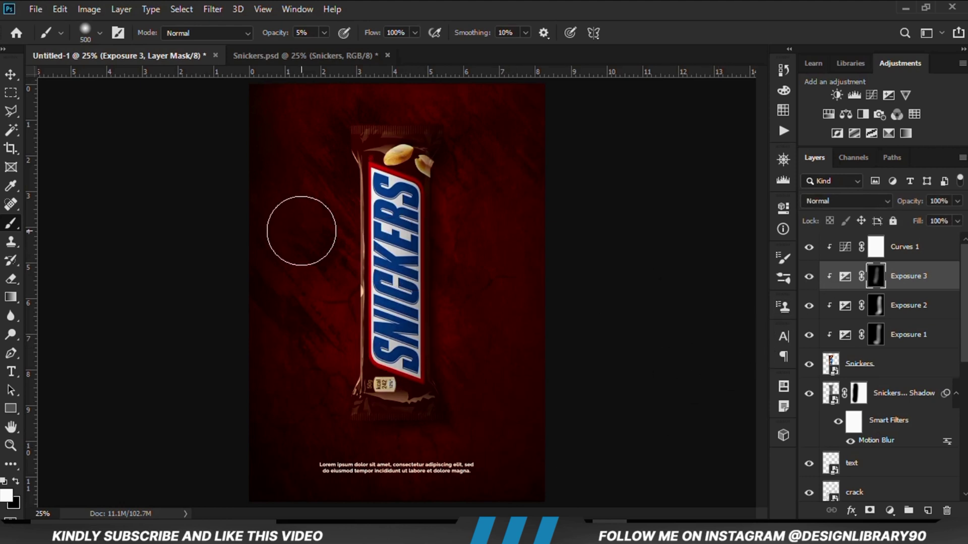
- Add a fourth clipped Exposure adjustment and raise its exposure to brighten the bar strongly, checking the change by toggling its visibility
left_click(889, 510)
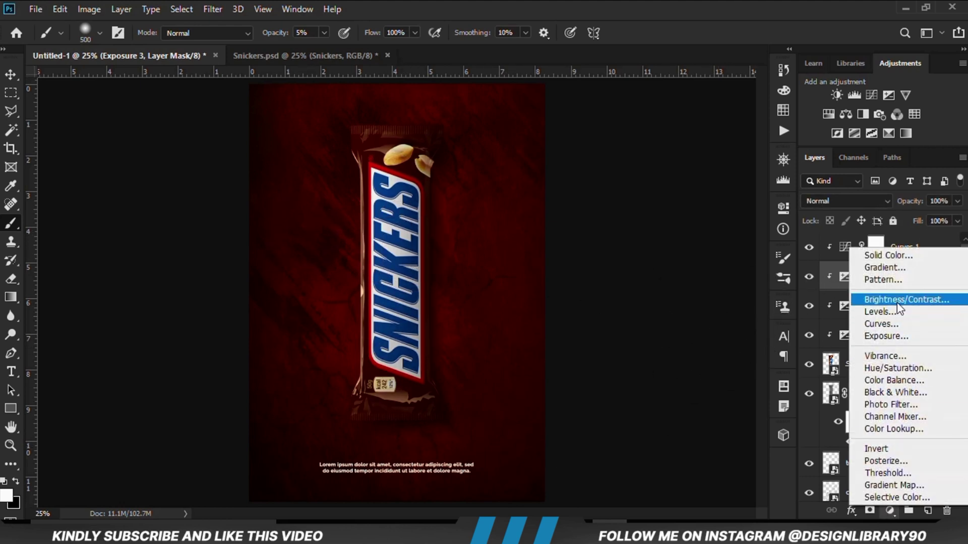
left_click(899, 337)
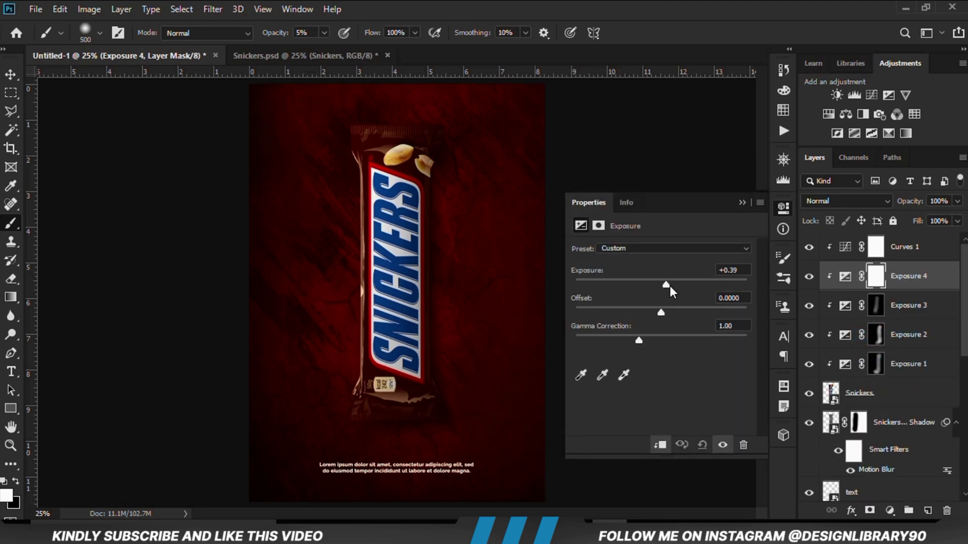
left_click_drag(670, 286, 699, 285)
left_click(742, 202)
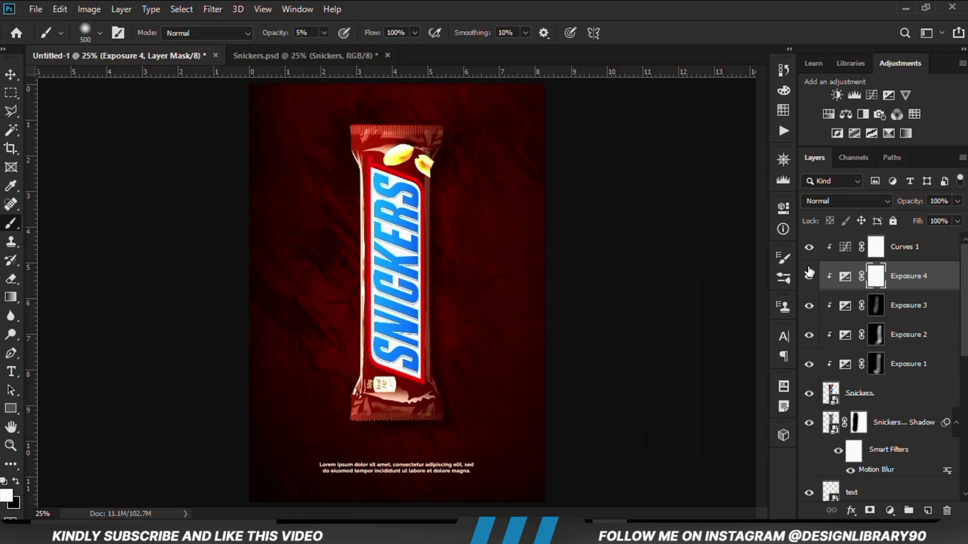
left_click(809, 277)
- In the Exposure 4 blending options, raise the Blend If black point for the underlying layer to exclude the bar's dark tones
right_click(929, 284)
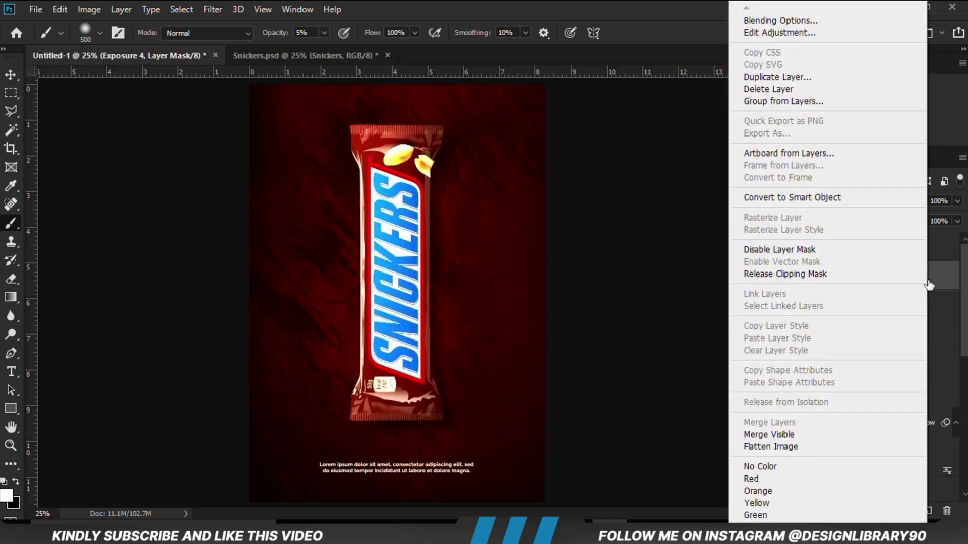
left_click(775, 20)
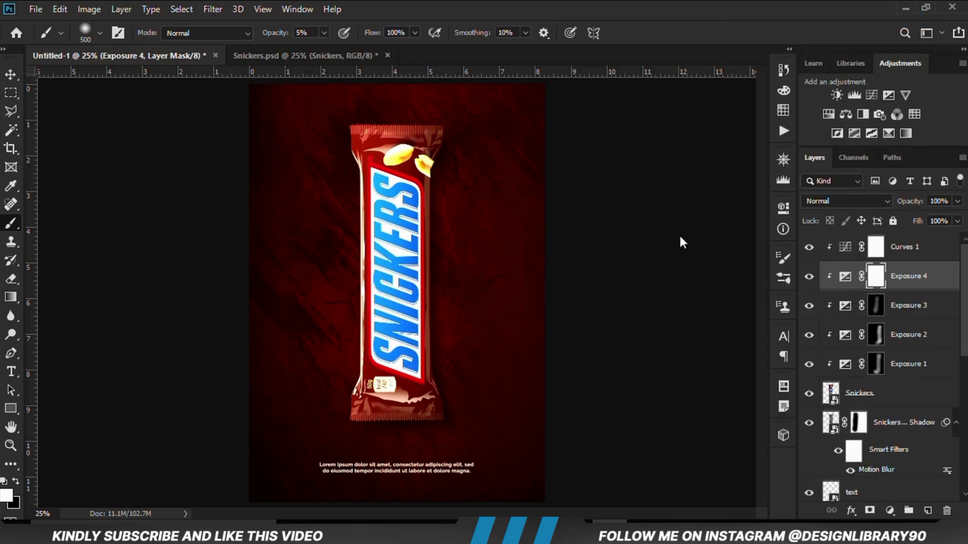
left_click_drag(387, 384, 409, 386)
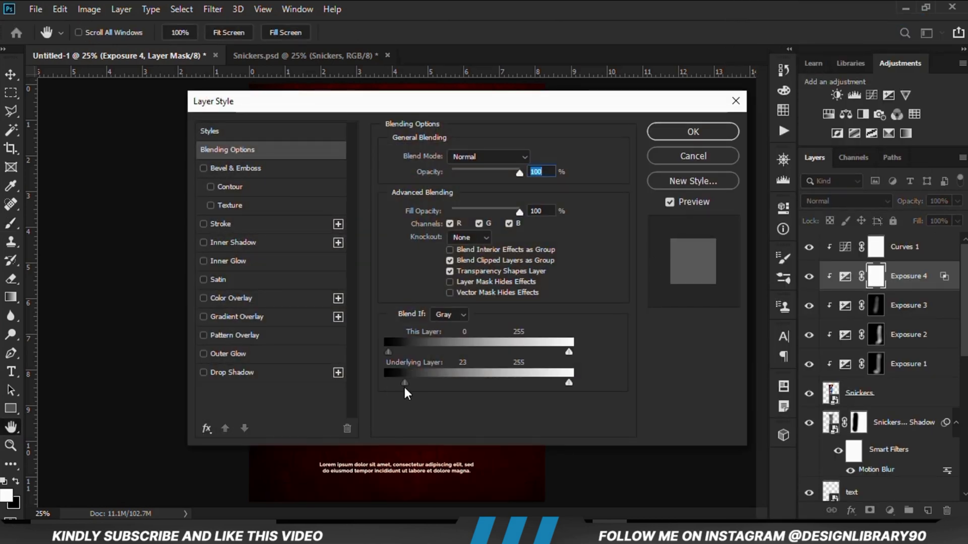
left_click_drag(406, 386, 431, 385)
left_click(662, 133)
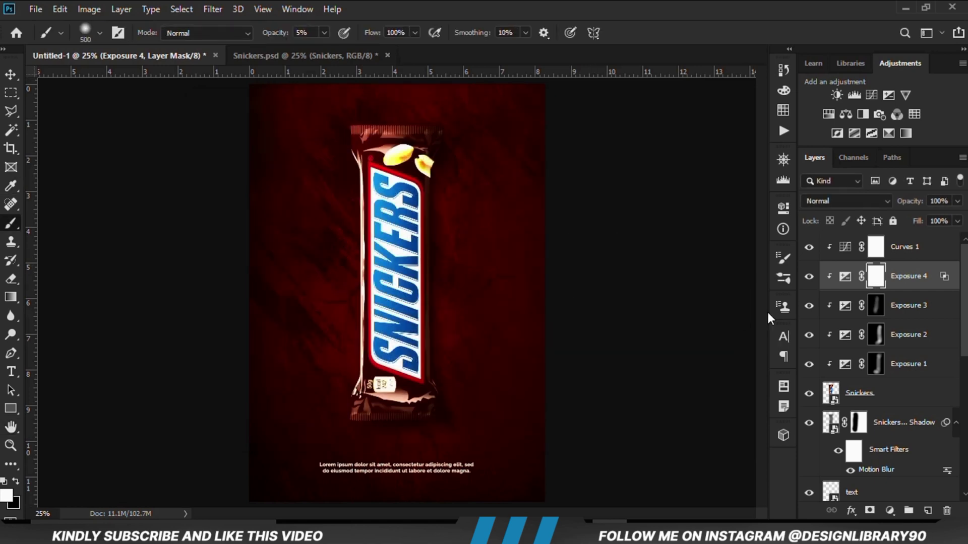
- Compare the Exposure 4 brightening off and on, and invert its layer mask to black
left_click(808, 276)
left_click(809, 276)
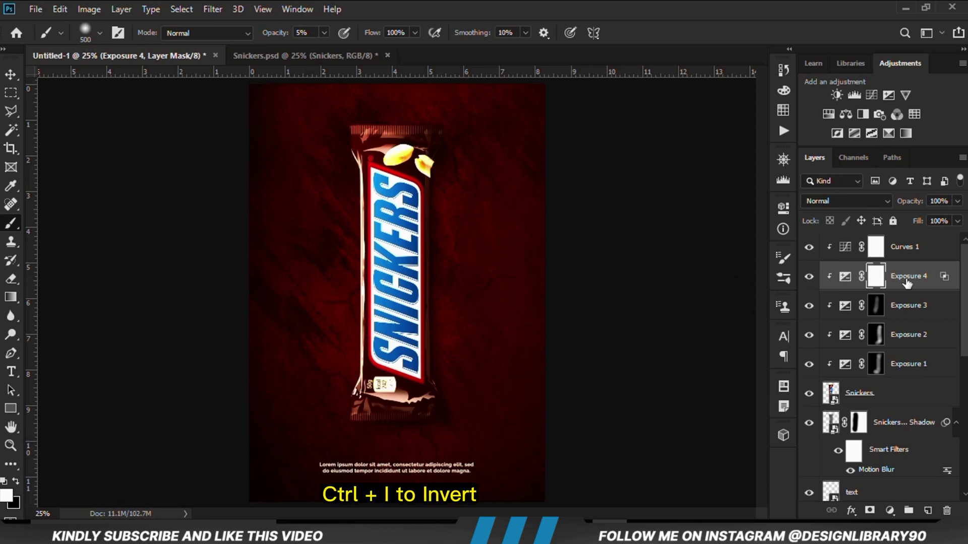
key("ctrl+i")
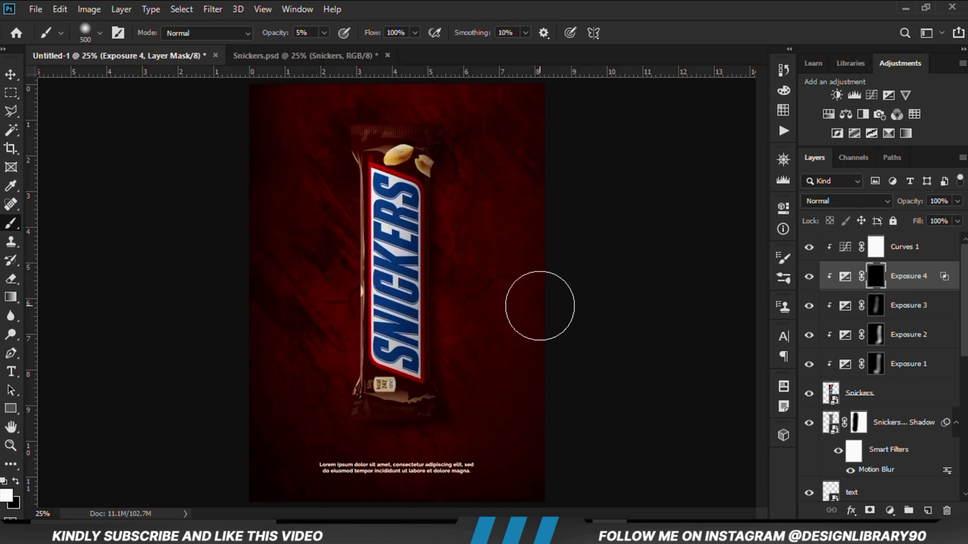
- Paint white at 13% brush opacity on the Exposure 4 mask up the bar's left side, comparing the highlight off and on
left_click(5, 497)
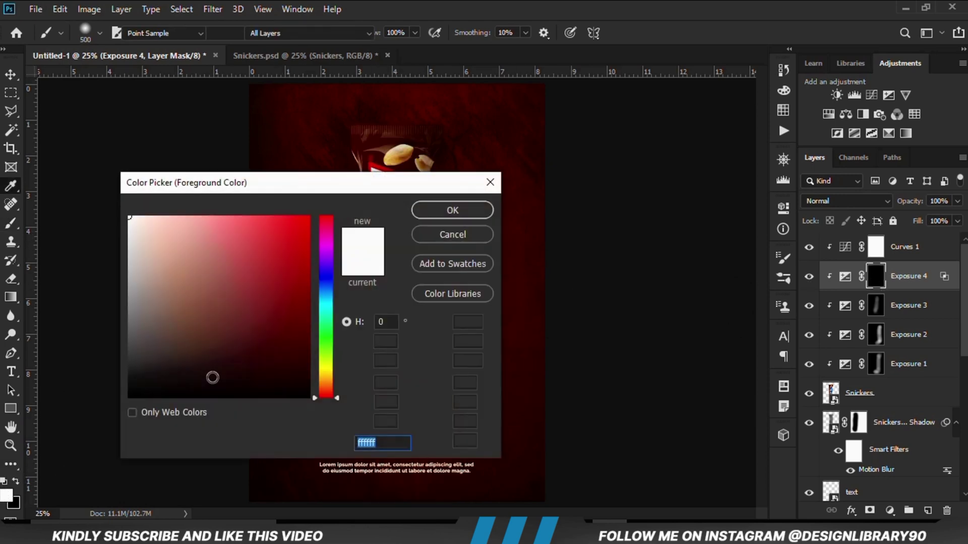
left_click(454, 210)
left_click_drag(324, 32, 329, 45)
mouse_move(349, 341)
left_mouse_down()
mouse_move(352, 229)
mouse_move(345, 276)
mouse_move(361, 122)
mouse_move(371, 122)
mouse_move(315, 302)
mouse_move(337, 189)
mouse_move(336, 282)
mouse_move(349, 246)
mouse_move(346, 175)
mouse_move(348, 347)
mouse_move(350, 218)
mouse_move(333, 305)
mouse_move(339, 136)
left_mouse_up()
left_click(808, 277)
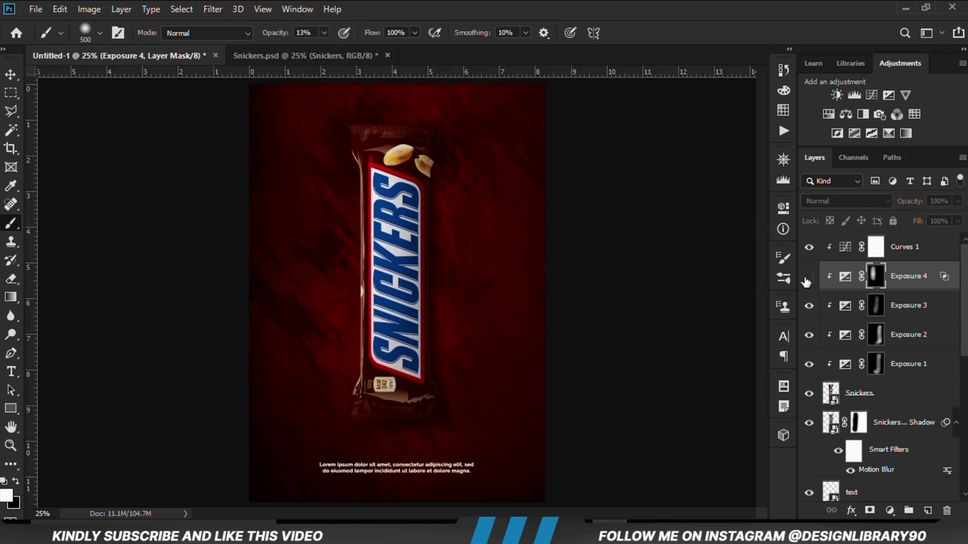
left_click(807, 277)
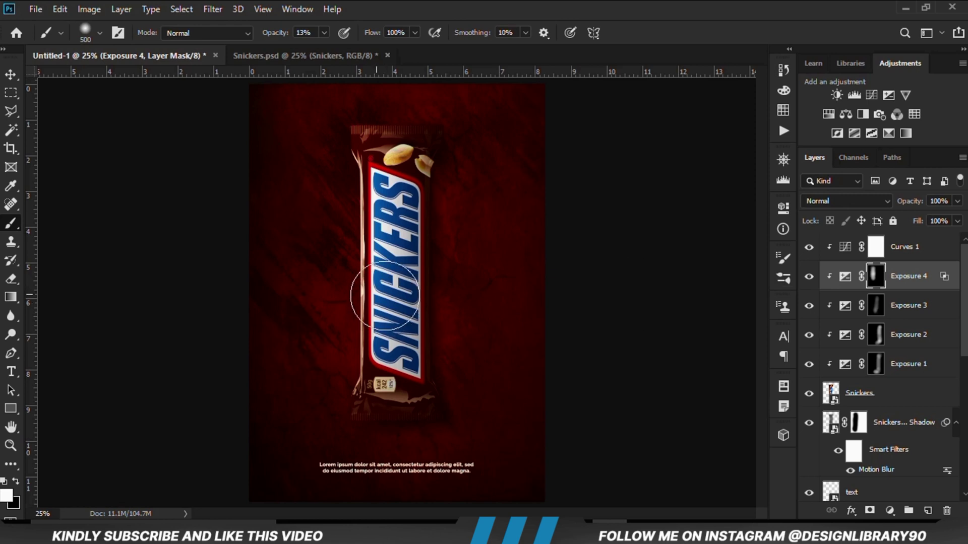
- Compare the bar hidden and shown, and add a new empty layer directly above the Snickers drop shadow layer
left_click(11, 75)
left_click(157, 243)
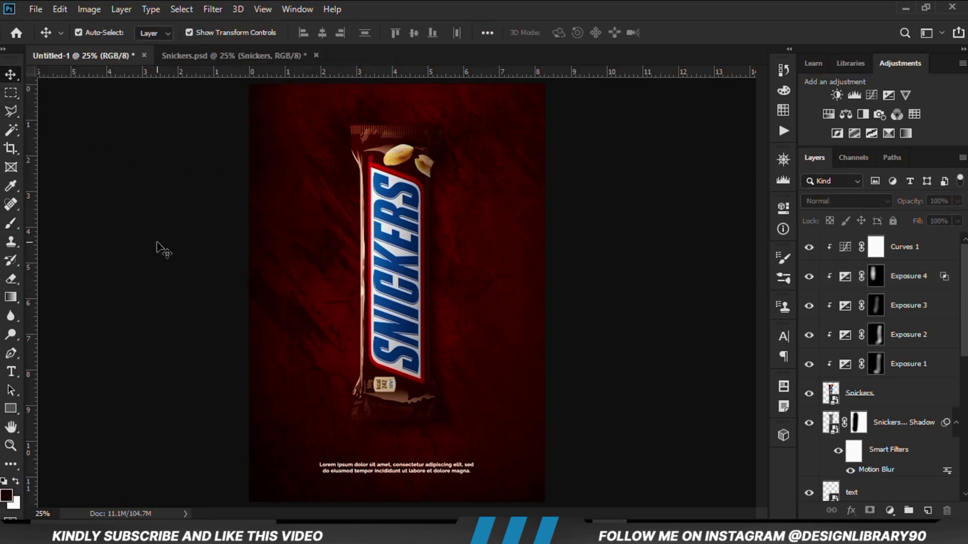
left_click(881, 403)
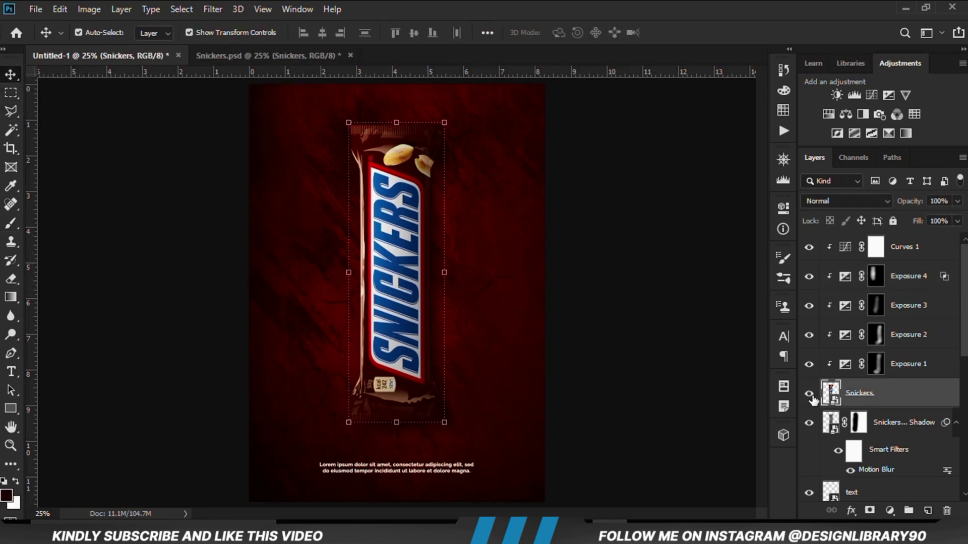
left_click(809, 393)
left_click(809, 394)
left_click(915, 429)
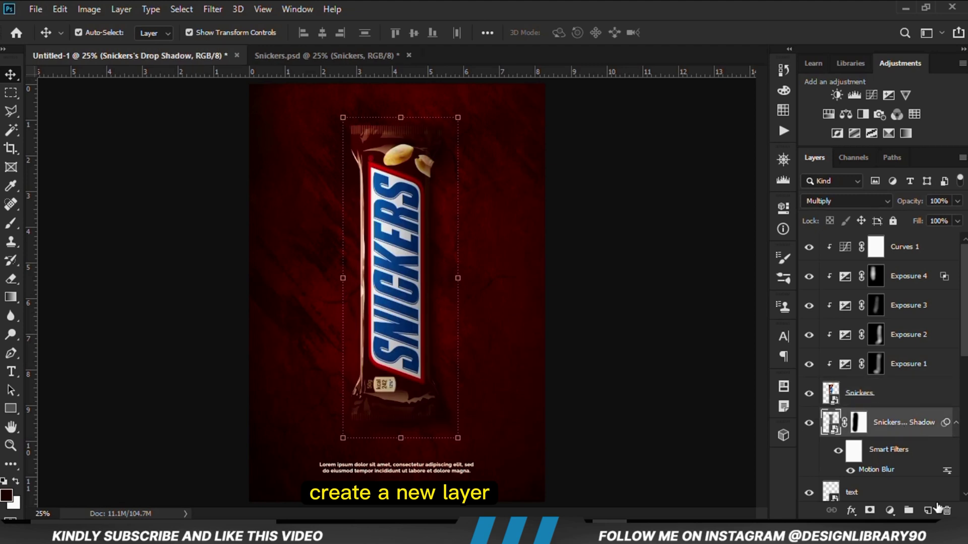
left_click(927, 510)
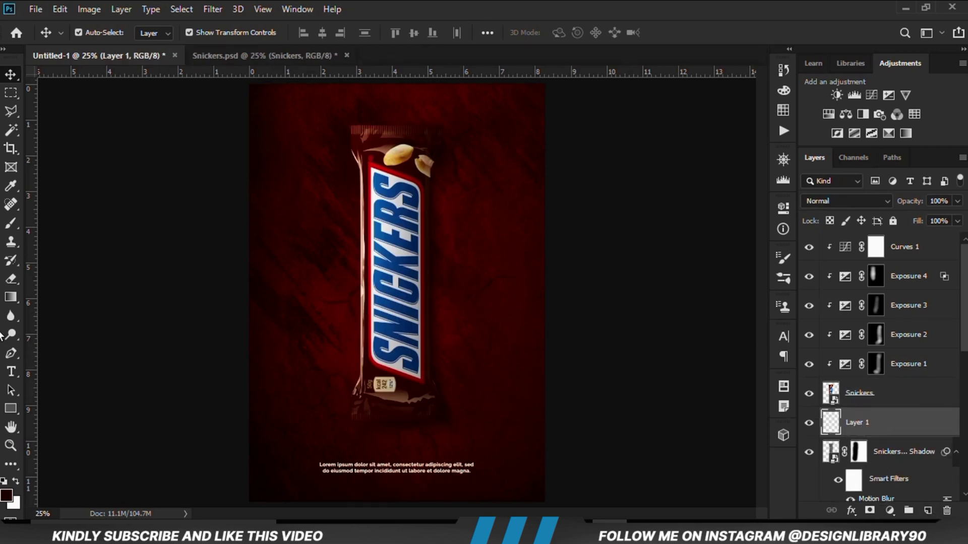
- Paint soft black shading along the bar's right edge on Layer 1 with a 13% opacity brush of about 250 px
left_click_drag(10, 225, 74, 226)
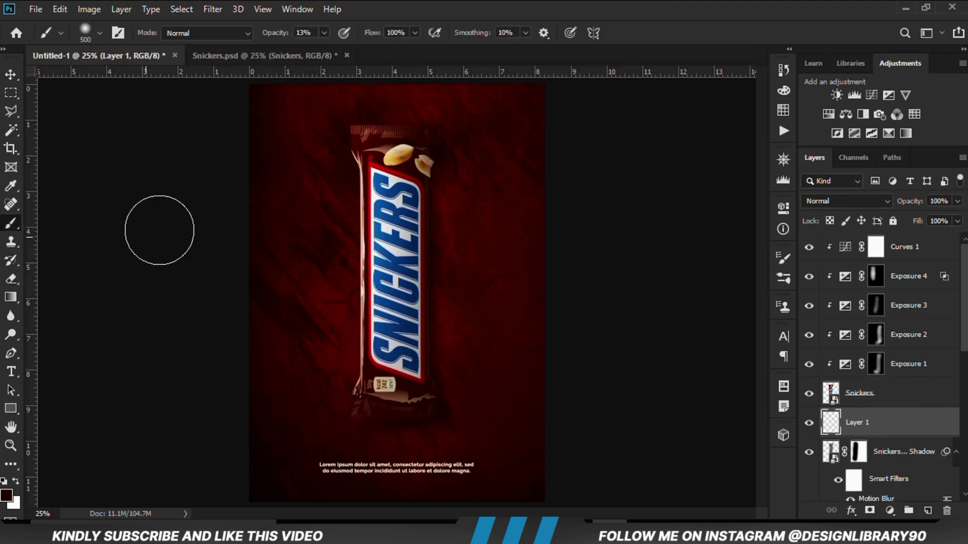
key("bracketleft")
key("bracketleft")
key("bracketleft")
key("bracketleft")
key("bracketleft")
key("bracketleft")
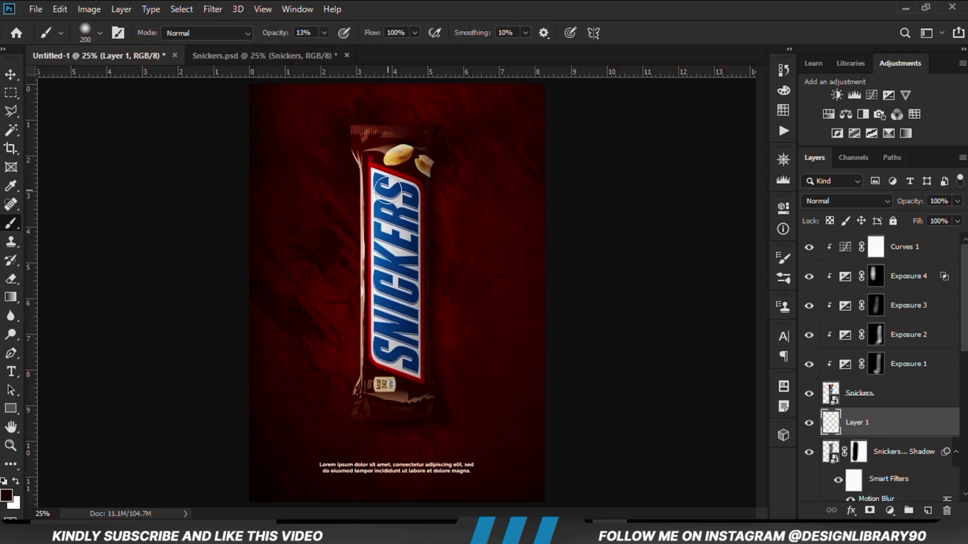
left_click(7, 495)
left_click(438, 211)
- Compare the painted shading off and on, and lower Layer 1's opacity to 77%
left_click(809, 424)
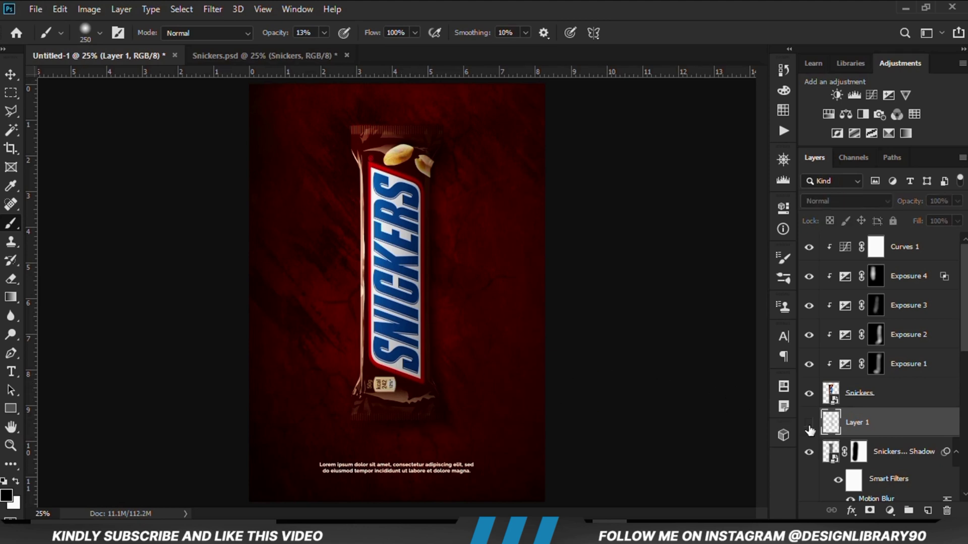
left_click(808, 423)
left_click(956, 202)
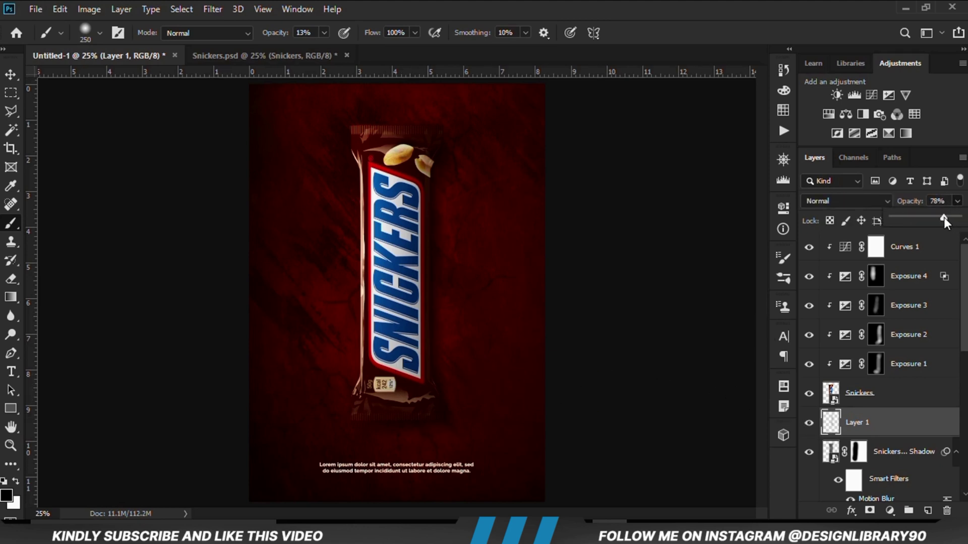
left_click(10, 76)
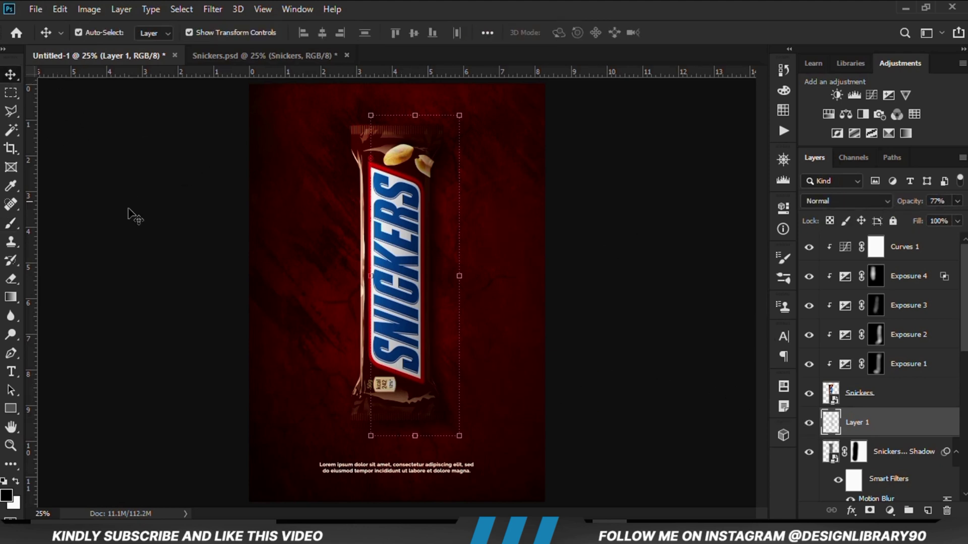
left_click(161, 218)
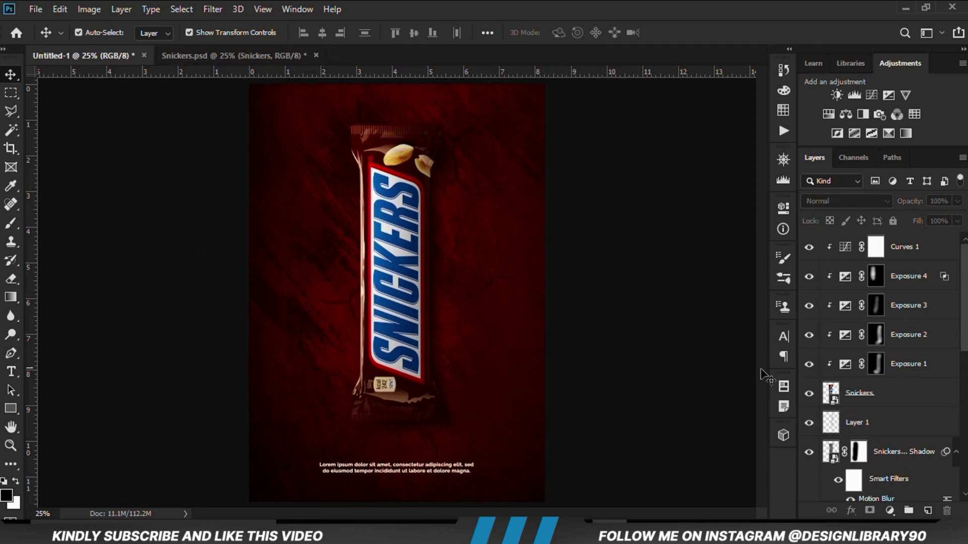
- Add a new layer above all others and set the brush to 100% opacity with white as the foreground color
left_click(927, 511)
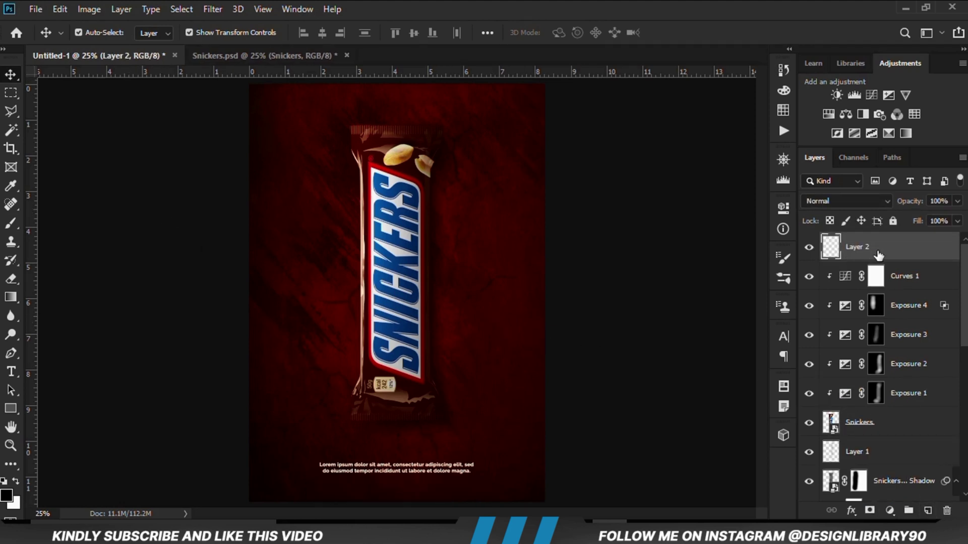
left_click(10, 223)
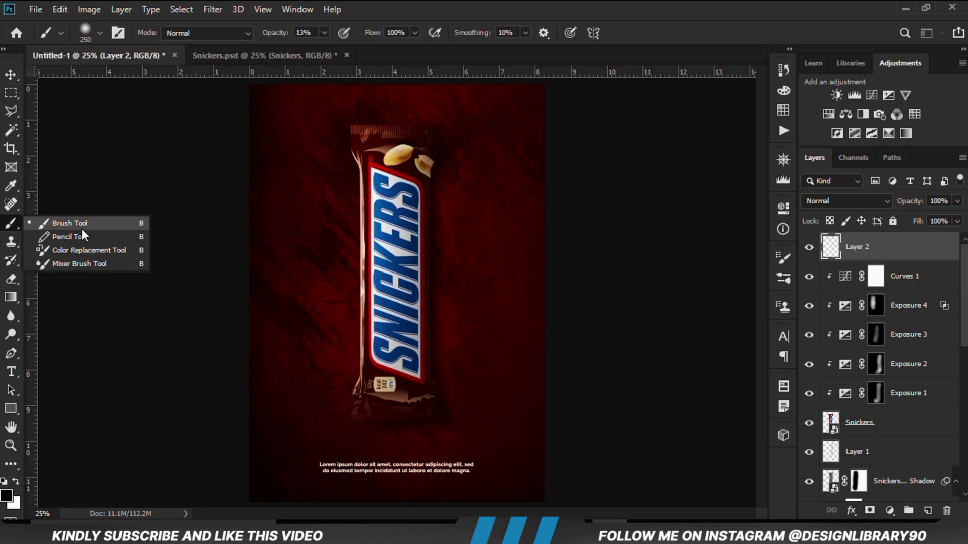
left_click(324, 32)
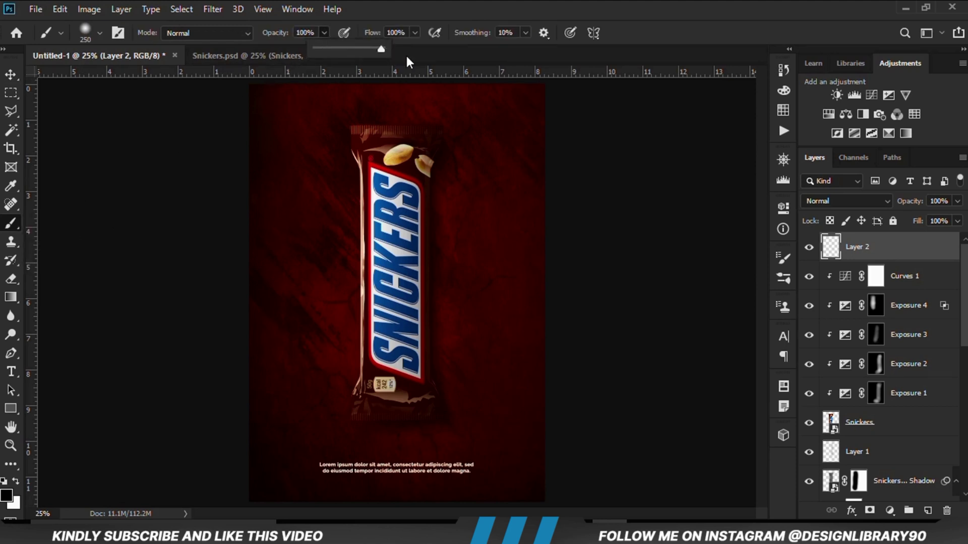
left_click(269, 258)
left_click(18, 479)
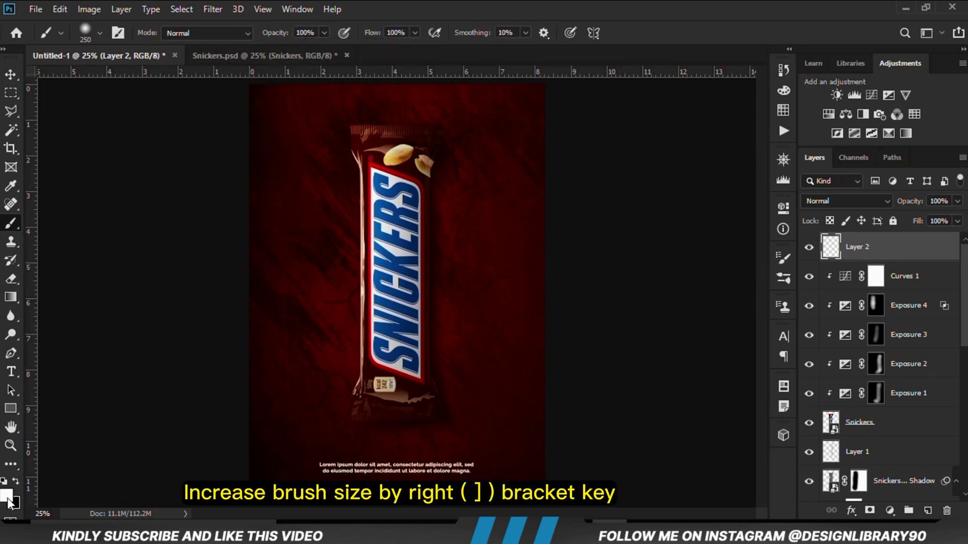
- Enlarge the soft brush to 2400 px and paint a single white glow over the poster's upper-left area on Layer 2
key("bracketright")
key("bracketright")
key("bracketright")
key("bracketright")
key("bracketright")
key("bracketright")
key("bracketright")
key("bracketright")
key("bracketright")
key("bracketright")
key("bracketright")
key("bracketright")
key("bracketright")
key("bracketright")
key("bracketright")
key("bracketright")
key("bracketright")
key("bracketright")
key("bracketright")
key("bracketright")
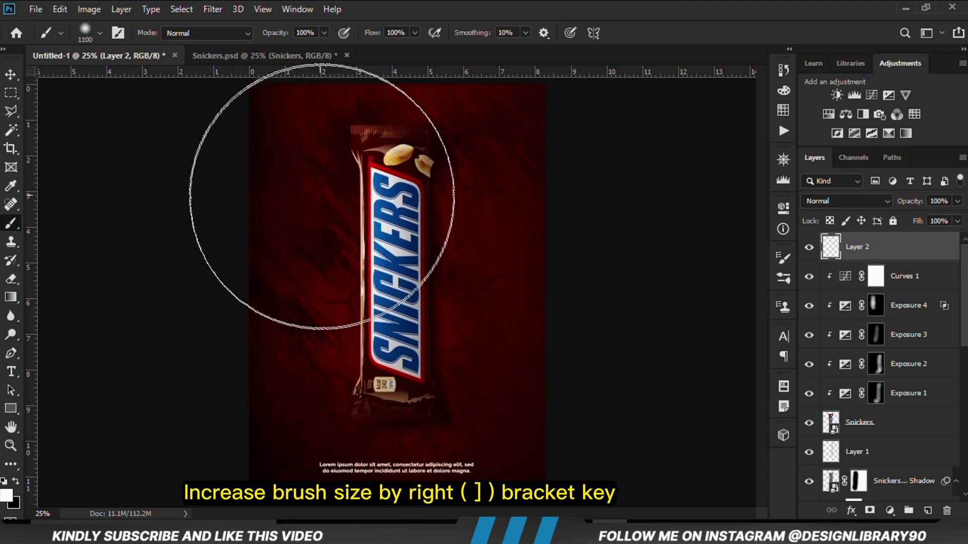
key("ctrl+minus")
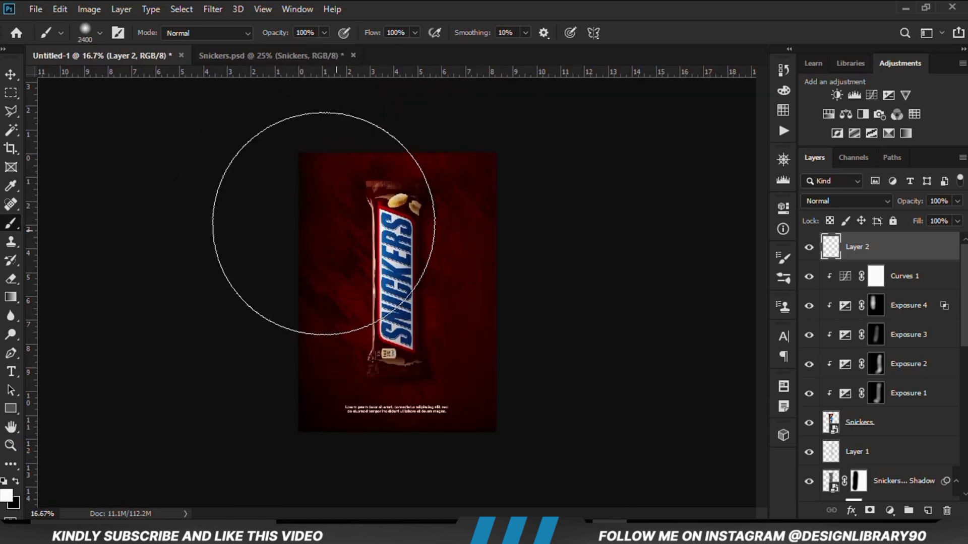
left_click(317, 217)
- Scale the white glow layer to about 109% and shift it toward the poster's upper-left corner
left_click_drag(10, 74, 65, 71)
left_click(397, 151)
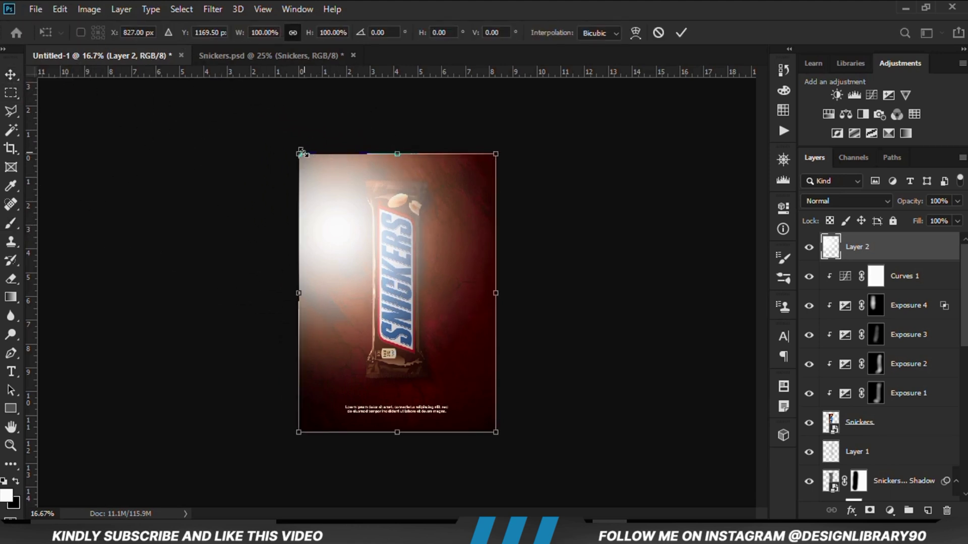
left_click_drag(302, 152, 300, 150)
left_click_drag(353, 225, 338, 209)
left_click_drag(479, 273, 492, 276)
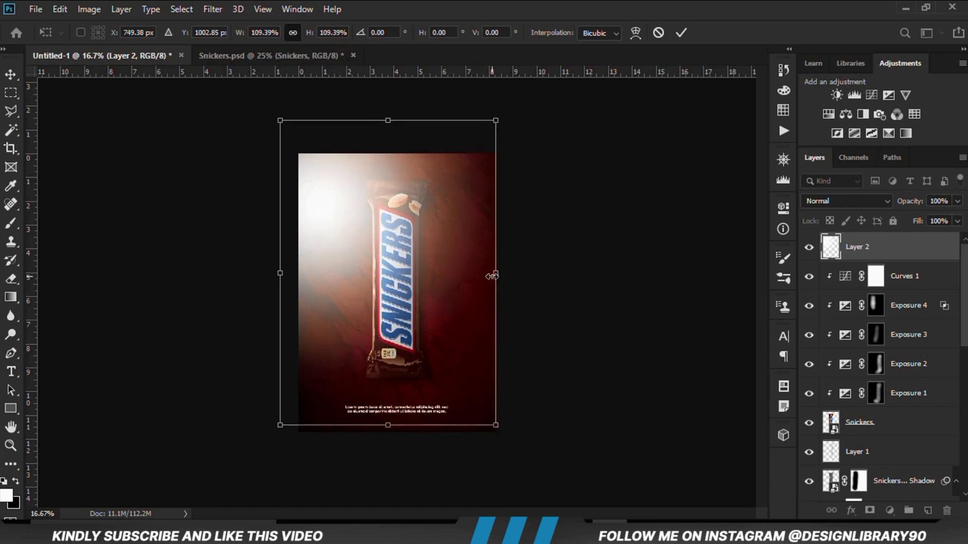
key("Return")
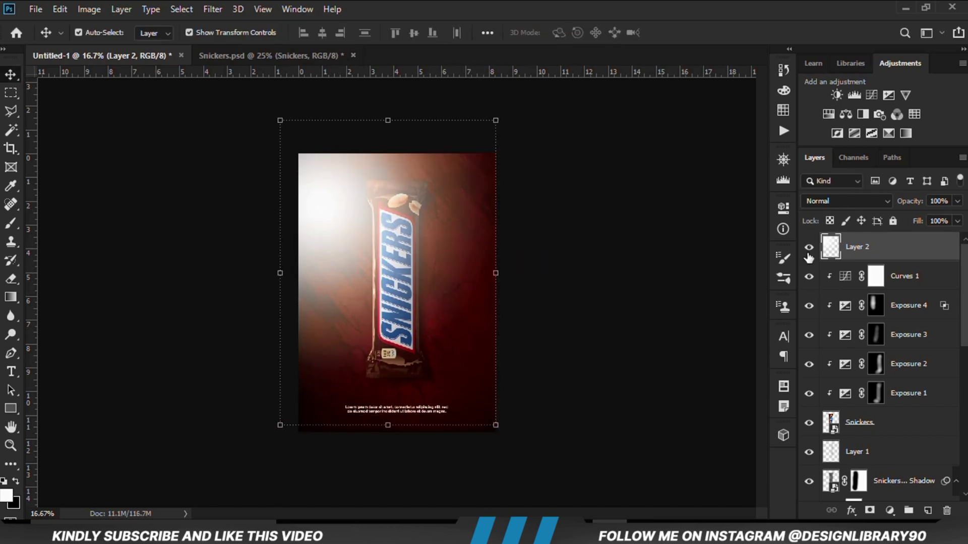
- Set the glow layer's blend mode to Overlay, compare it off and on, and lower its opacity to about 93%
left_click(831, 201)
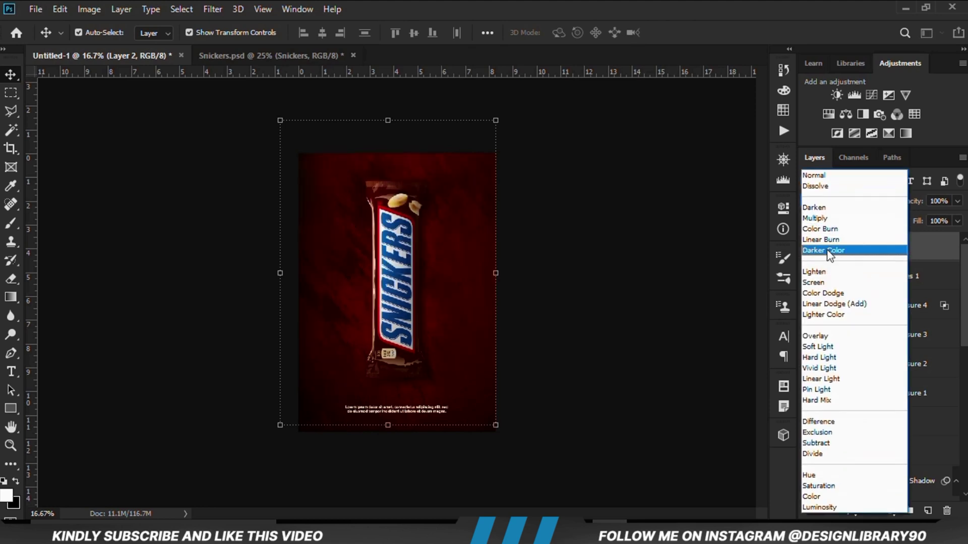
left_click(828, 337)
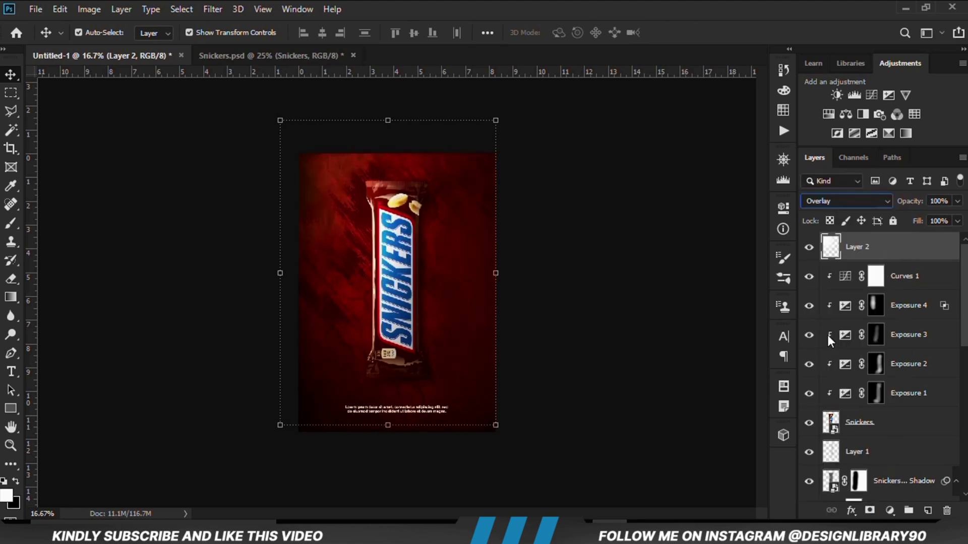
left_click(808, 247)
left_click(809, 247)
left_click(957, 202)
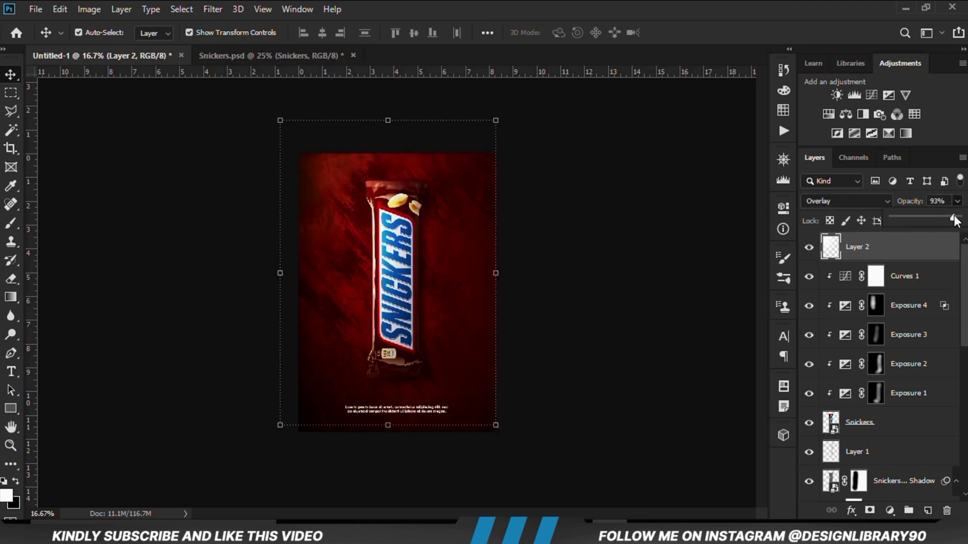
key("ctrl+plus")
left_click(595, 315)
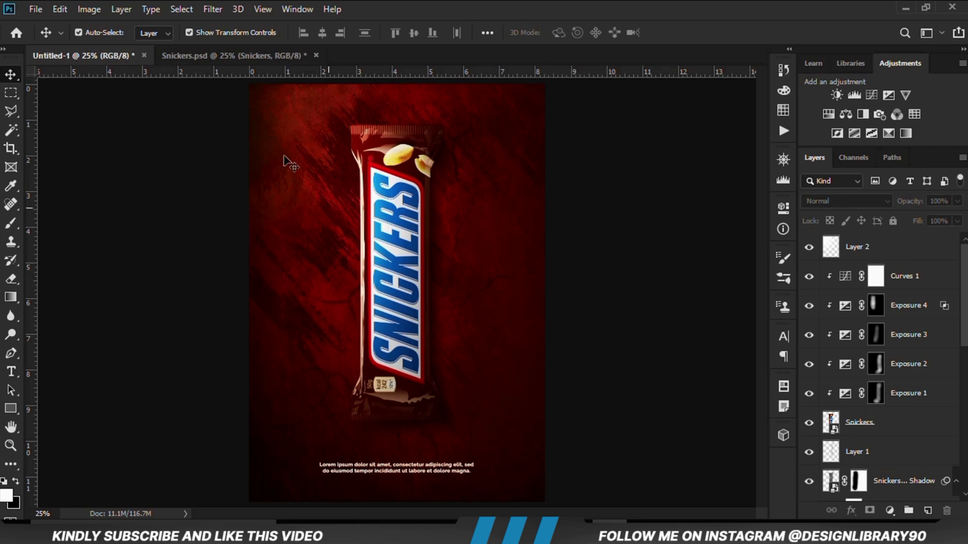
- Bring the Peanuts layer from Snickers.psd into the poster, placing the peanut beside the bar's lower right side
key("ctrl+Tab")
left_click_drag(329, 402, 334, 343)
left_click_drag(397, 297, 491, 340)
- Duplicate the peanut, rotate the copy 90° clockwise above the original, and nudge the lower peanut slightly toward the bar
key("ctrl+j")
key("ctrl+t")
right_click(459, 353)
left_click(484, 284)
left_click(541, 32)
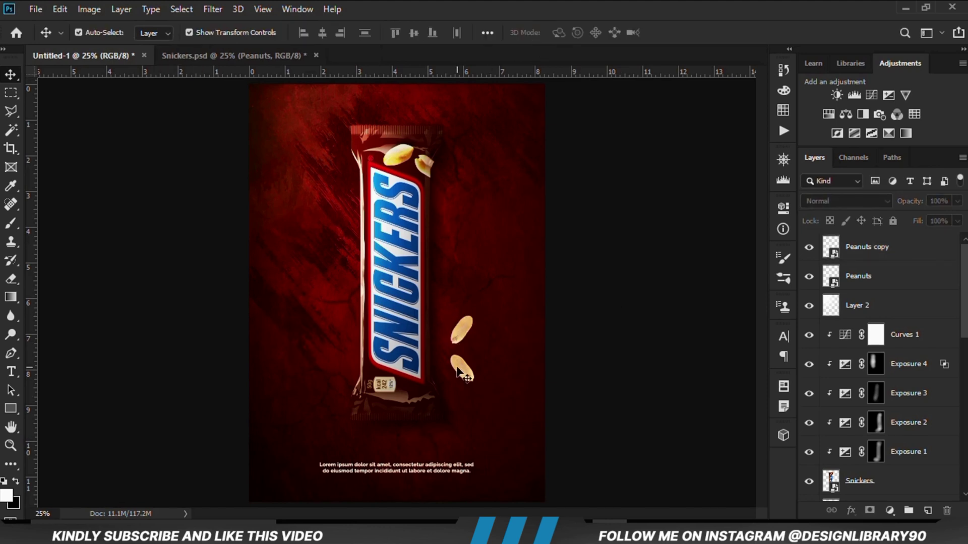
left_click_drag(460, 369, 456, 368)
left_click(567, 367)
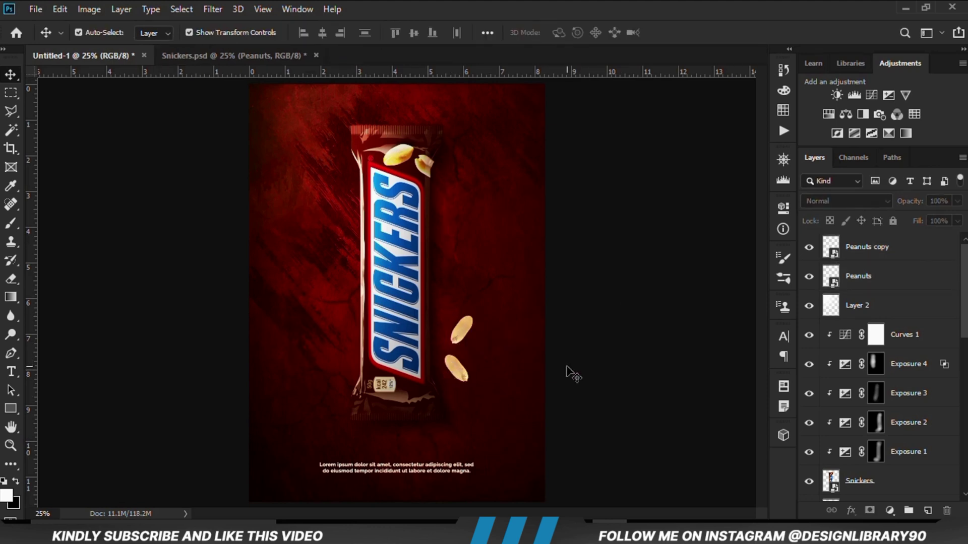
- Rotate the upper peanut slightly clockwise to about 92.6°
left_click(457, 333)
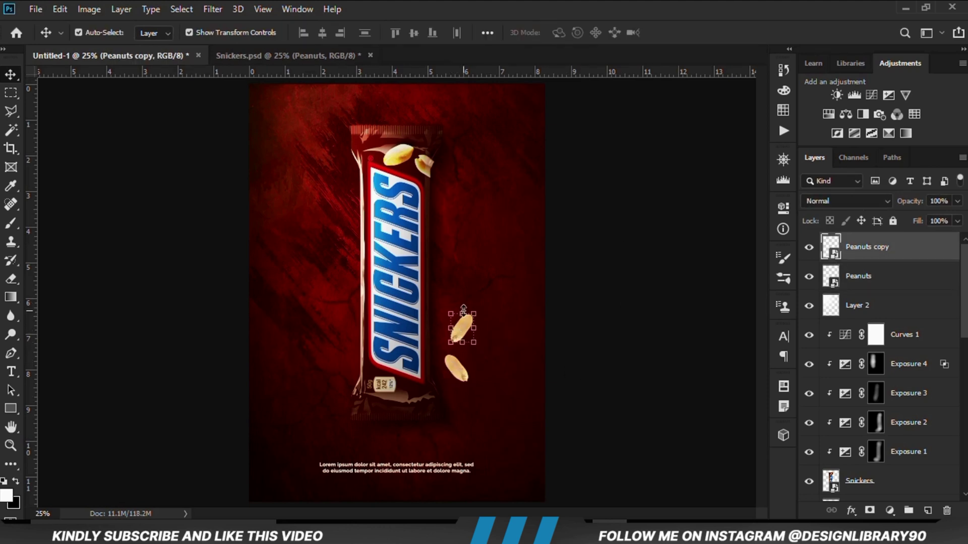
left_click_drag(463, 309, 487, 257)
key("Return")
left_click(572, 336)
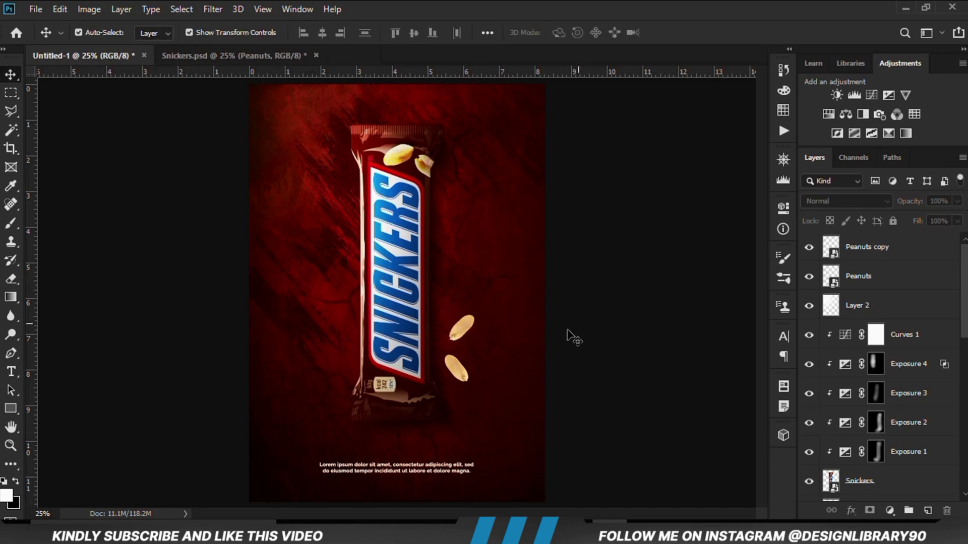
left_click(461, 327)
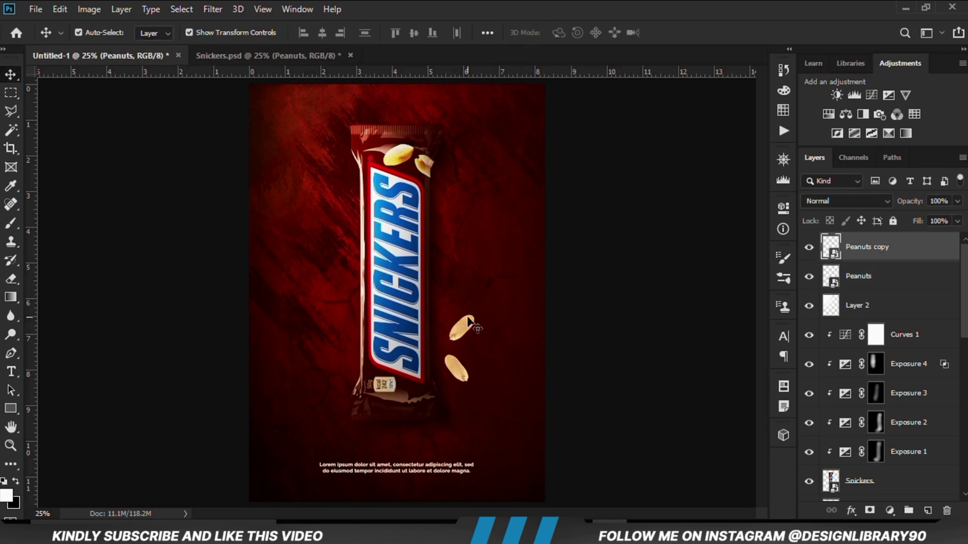
key("ctrl+t")
mouse_move(484, 310)
left_mouse_down()
mouse_move(488, 277)
mouse_move(481, 292)
left_mouse_up()
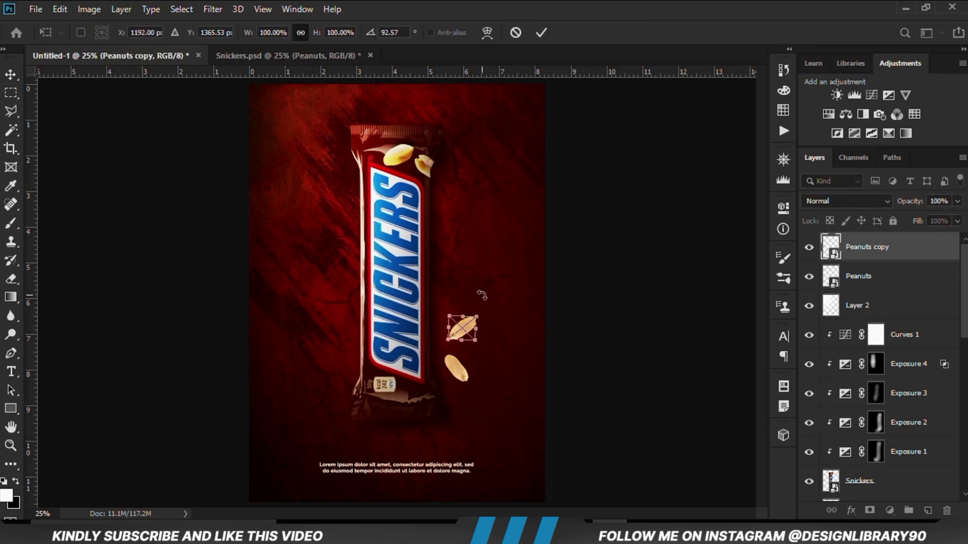
key("Return")
- Rotate the lower peanut slightly counterclockwise
left_click(456, 368)
key("ctrl+t")
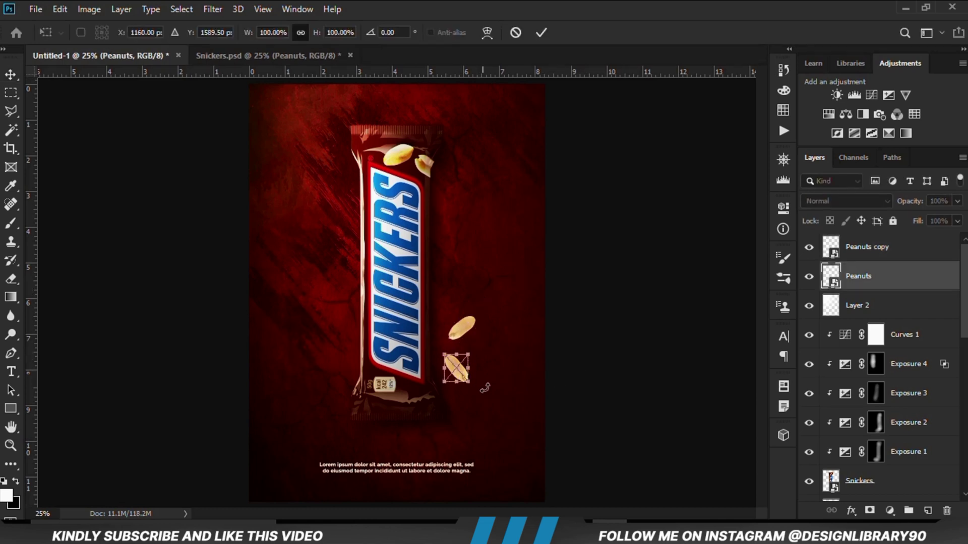
left_click_drag(485, 388, 484, 384)
key("Return")
left_click(578, 390)
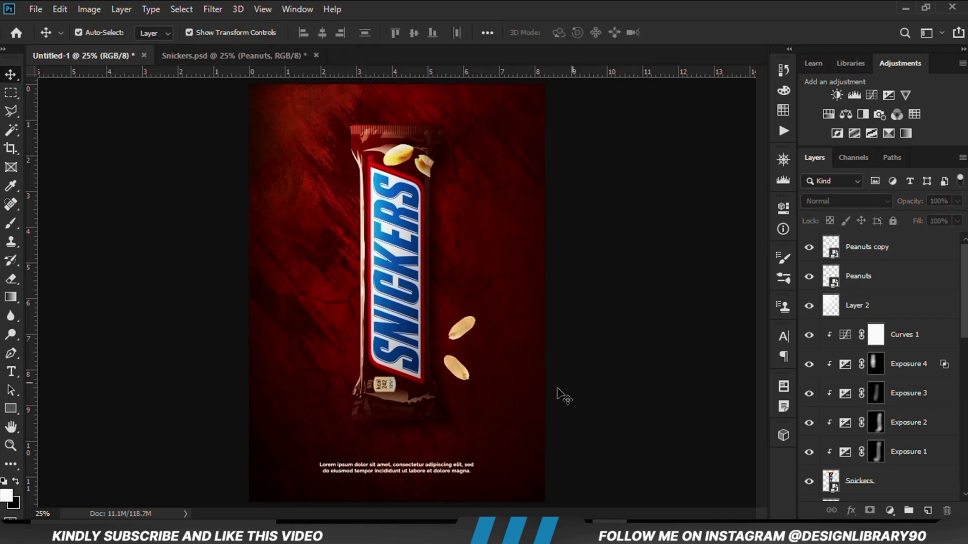
- Add a Drop Shadow to the lower peanut using Multiply, 85% opacity, a 125° angle and 38 px distance
left_click(463, 373)
left_click(809, 277)
left_click(809, 276)
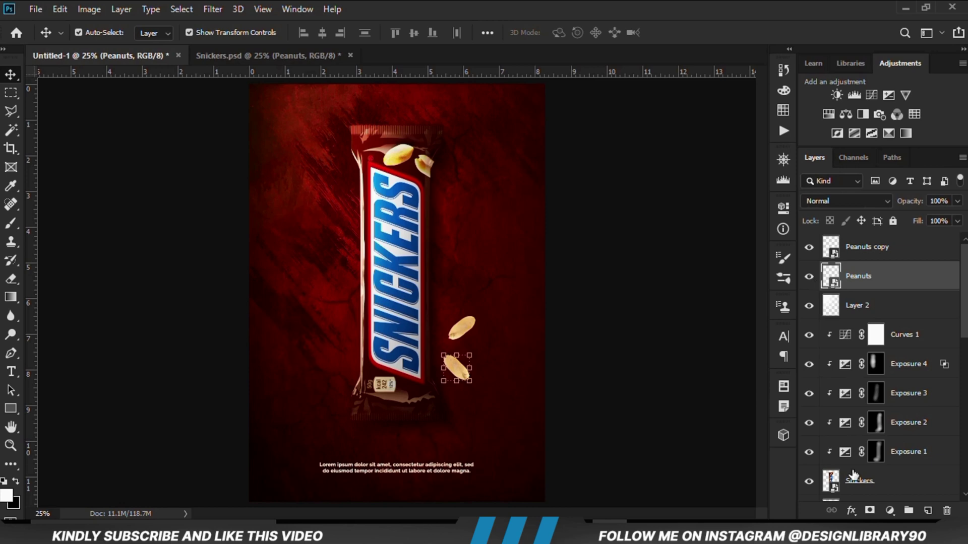
left_click(851, 510)
left_click(868, 370)
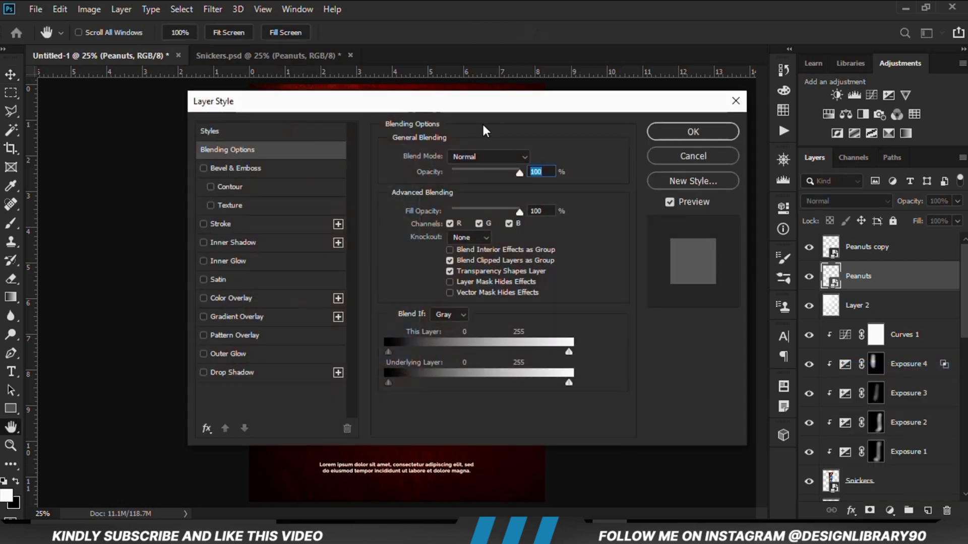
left_click(236, 372)
left_click_drag(535, 104, 543, 134)
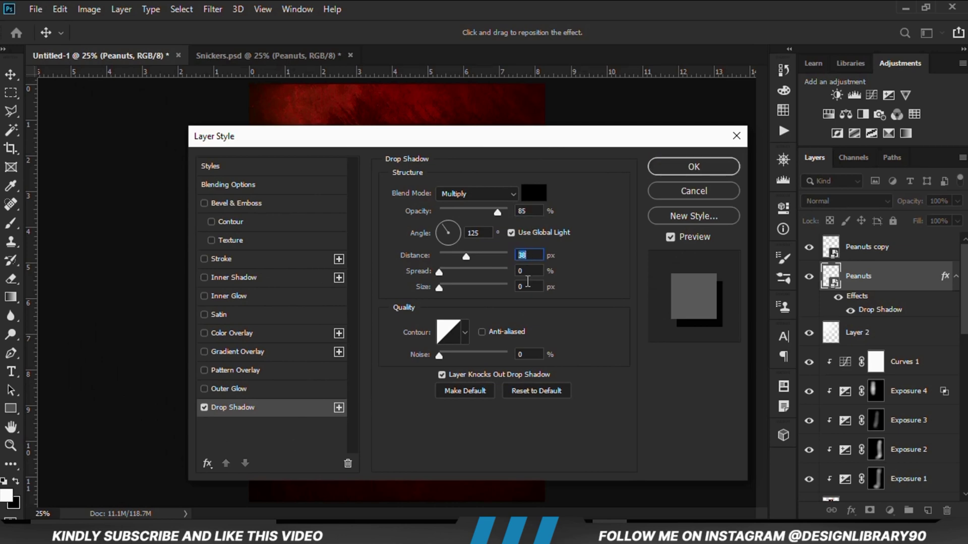
left_click(669, 162)
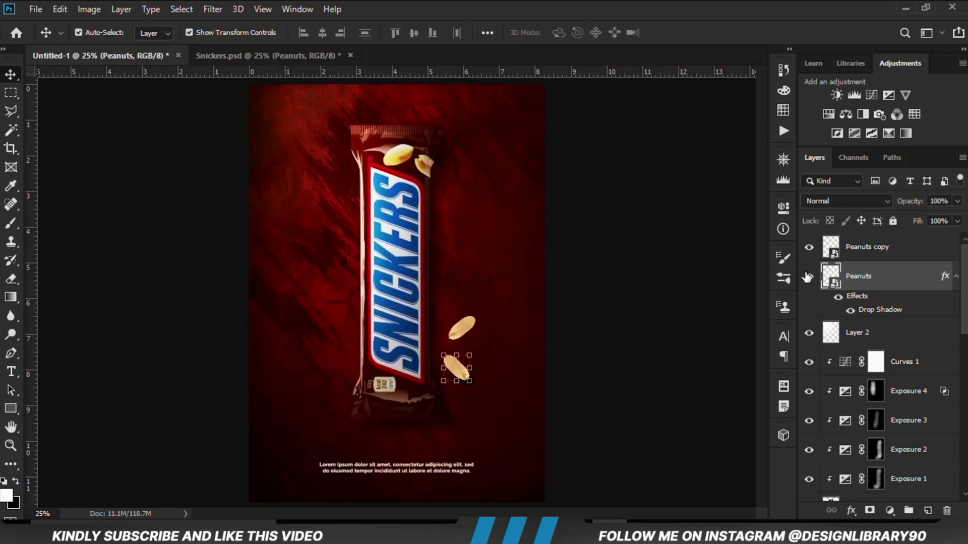
- Copy the lower peanut's layer style onto the upper peanut
right_click(826, 277)
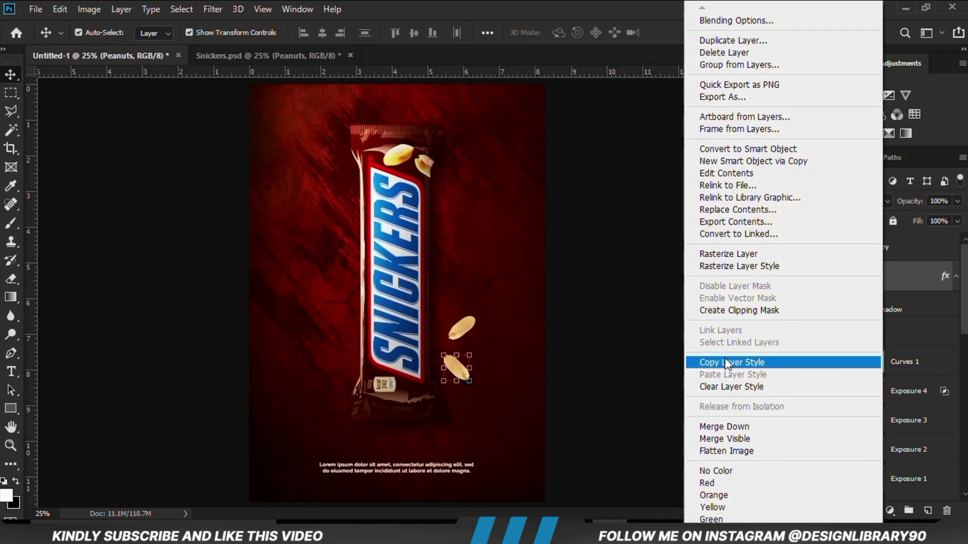
left_click(726, 362)
left_click(857, 247)
right_click(856, 247)
left_click(714, 375)
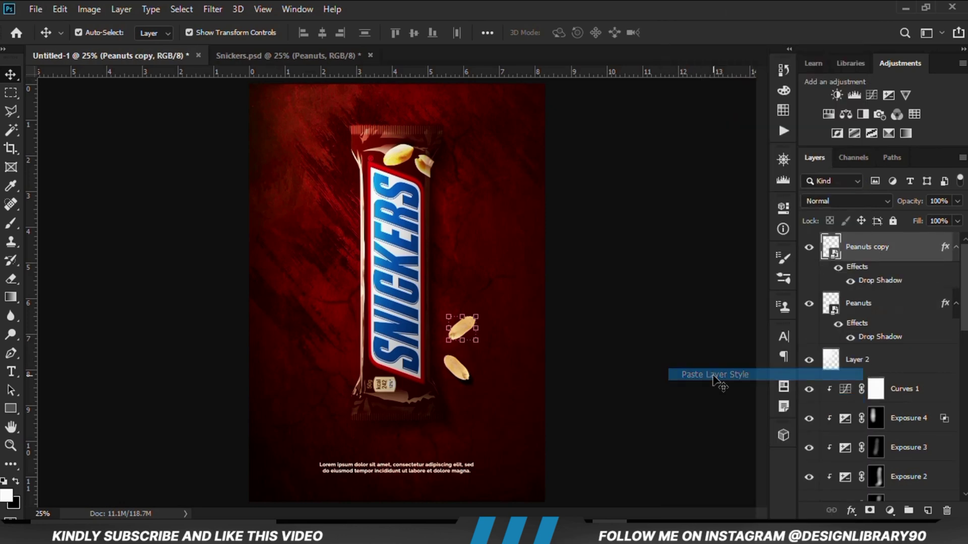
- Set the upper peanut's Drop Shadow distance to 21 px
double_click(869, 282)
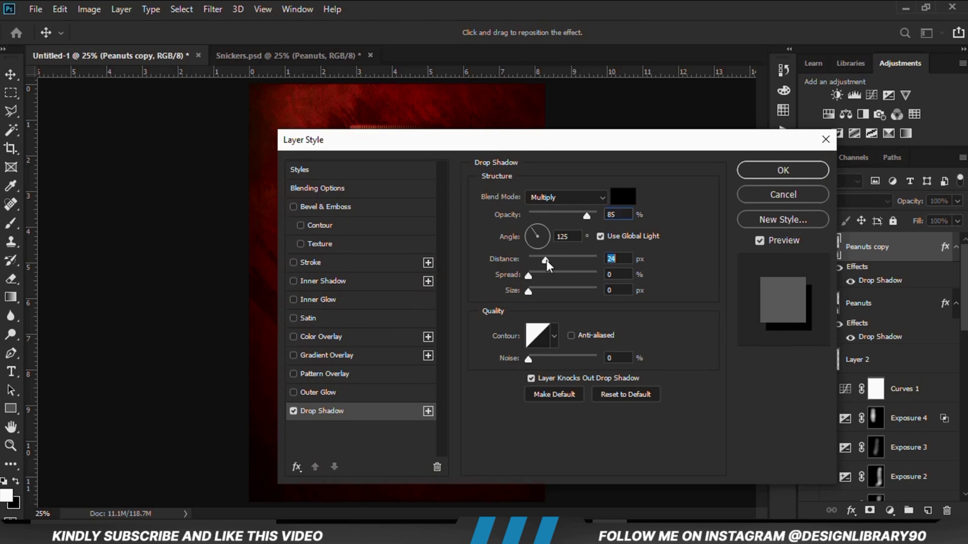
left_click_drag(546, 260, 543, 260)
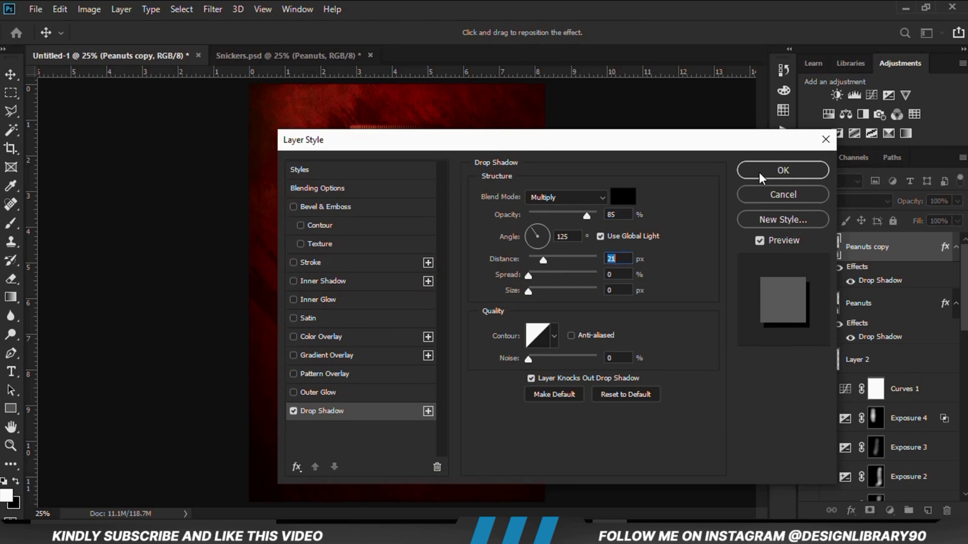
left_click(759, 173)
- Separate the lower peanut's Drop Shadow effect into its own layer
left_click(529, 381)
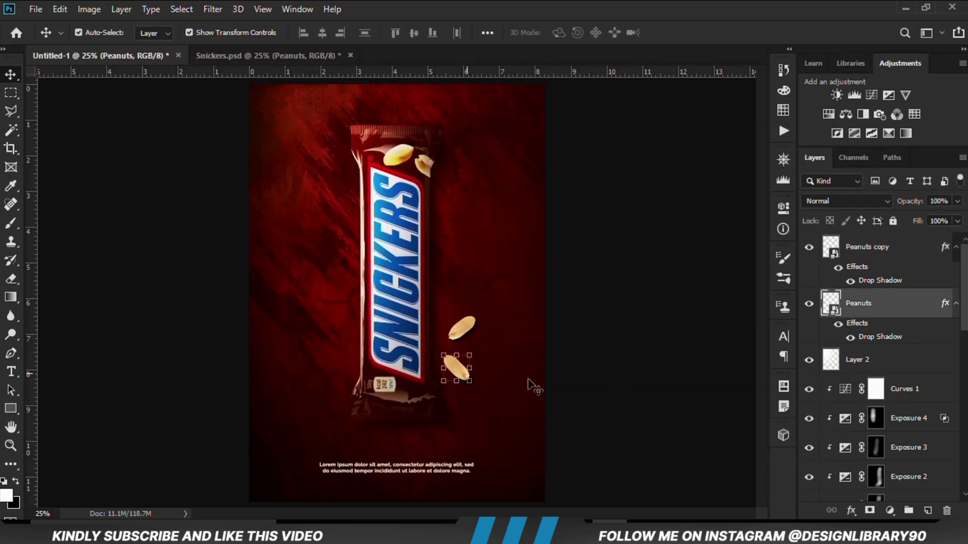
left_click(957, 304)
right_click(956, 307)
left_click(892, 275)
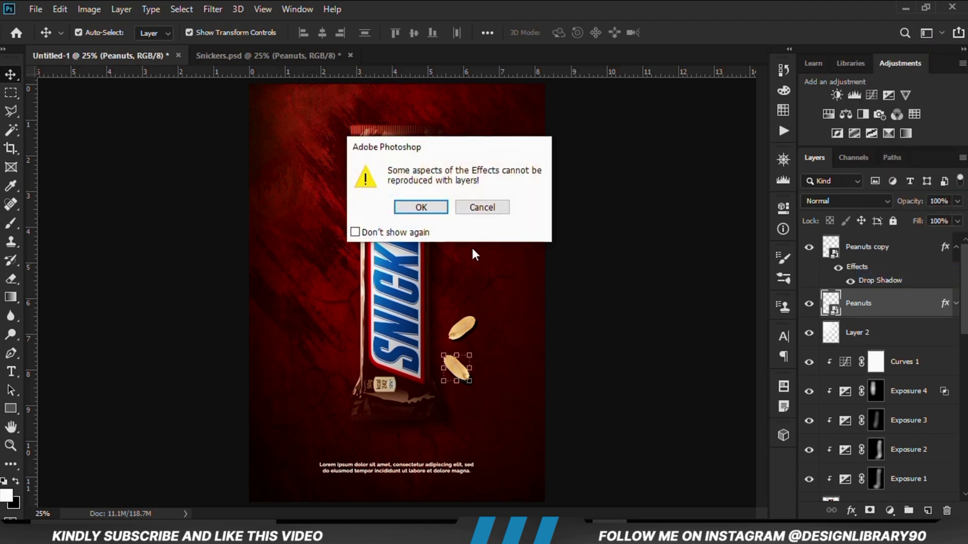
left_click(434, 205)
left_click(672, 341)
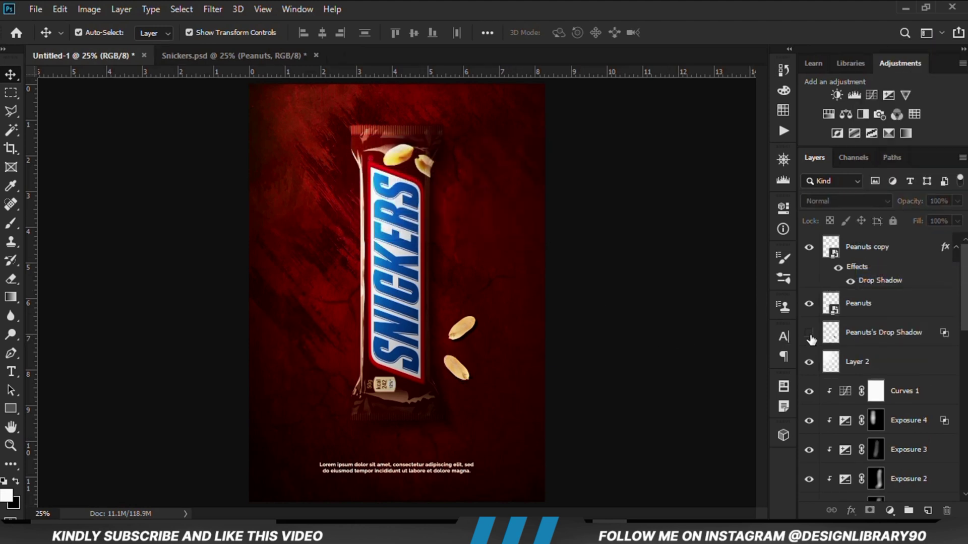
left_click(809, 335)
- Convert the lower peanut's shadow layer to a Smart Object and apply a Motion Blur at -47° with an 82-pixel distance
left_click(879, 339)
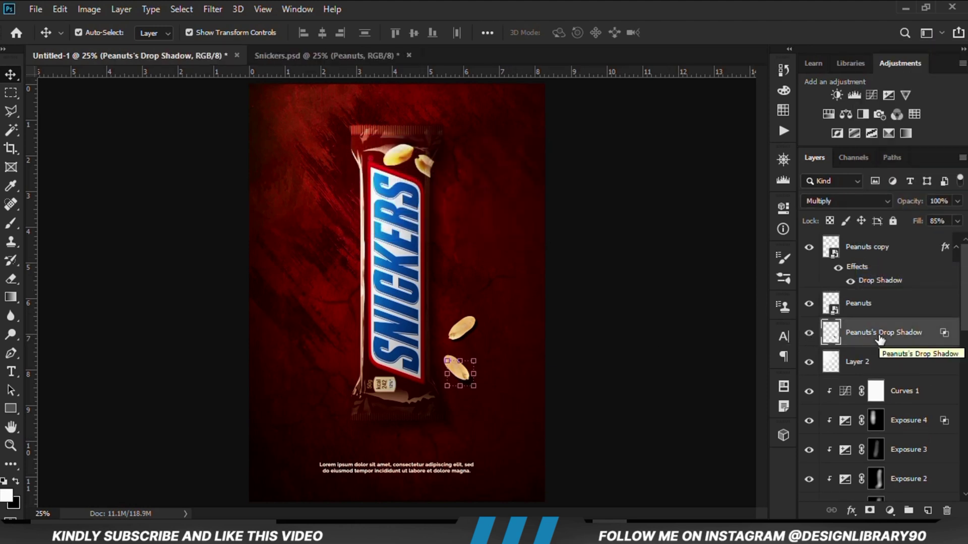
right_click(879, 339)
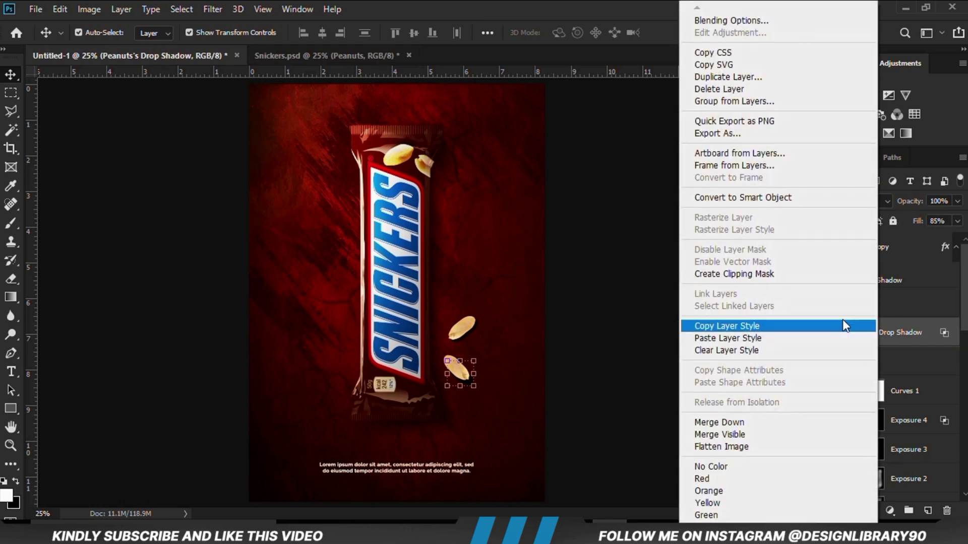
left_click(725, 196)
left_click(213, 9)
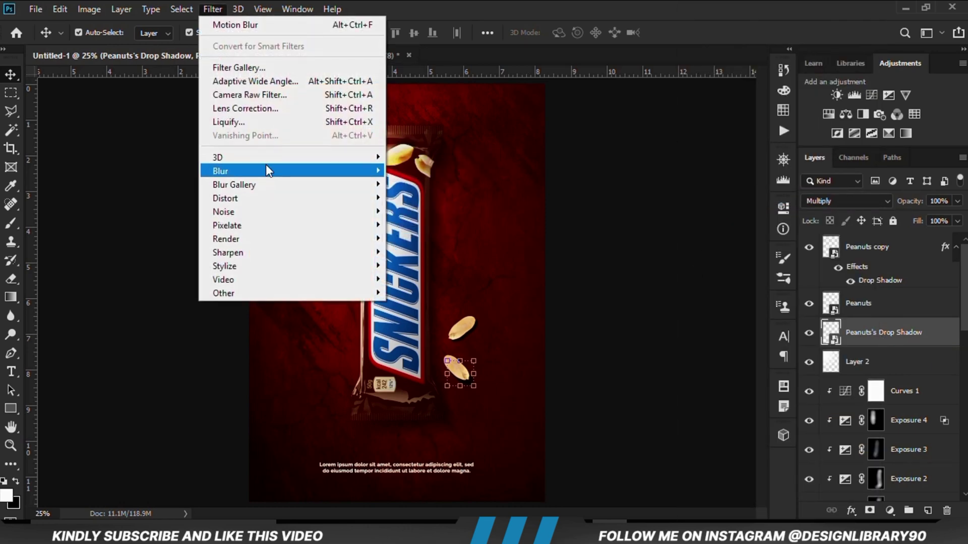
mouse_move(267, 171)
left_click(421, 252)
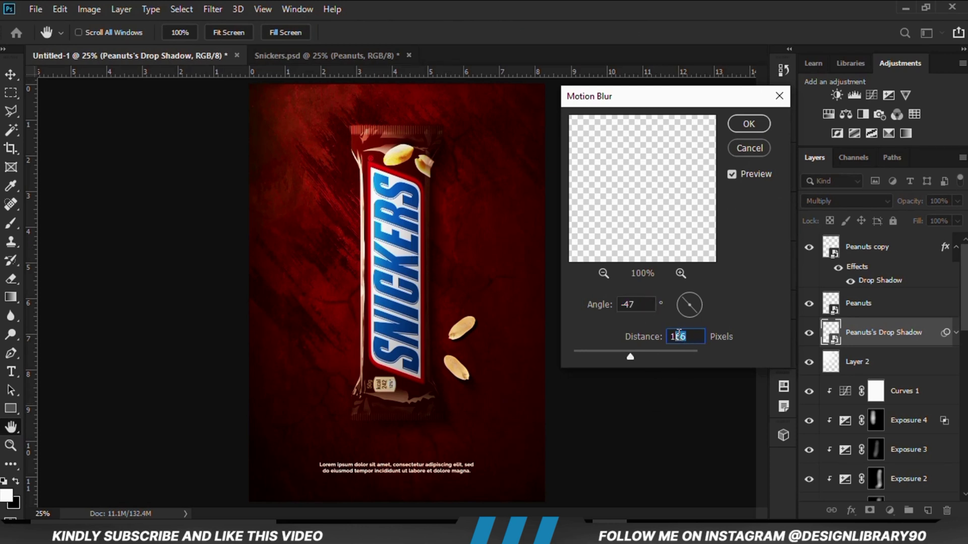
type("82")
left_click(747, 124)
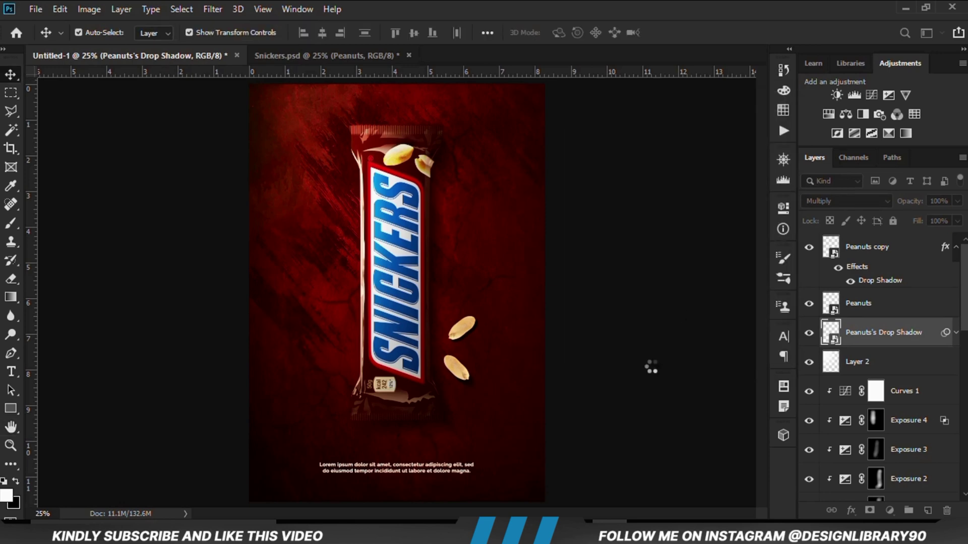
- Add a Color Overlay in #1a0500, Normal mode at 100% opacity, to the lower peanut's shadow layer
left_click(851, 510)
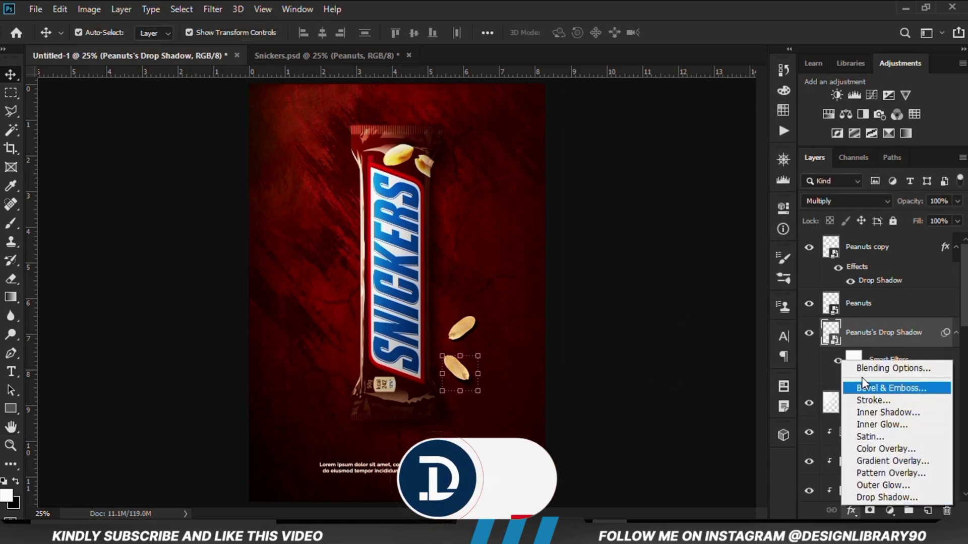
left_click(852, 449)
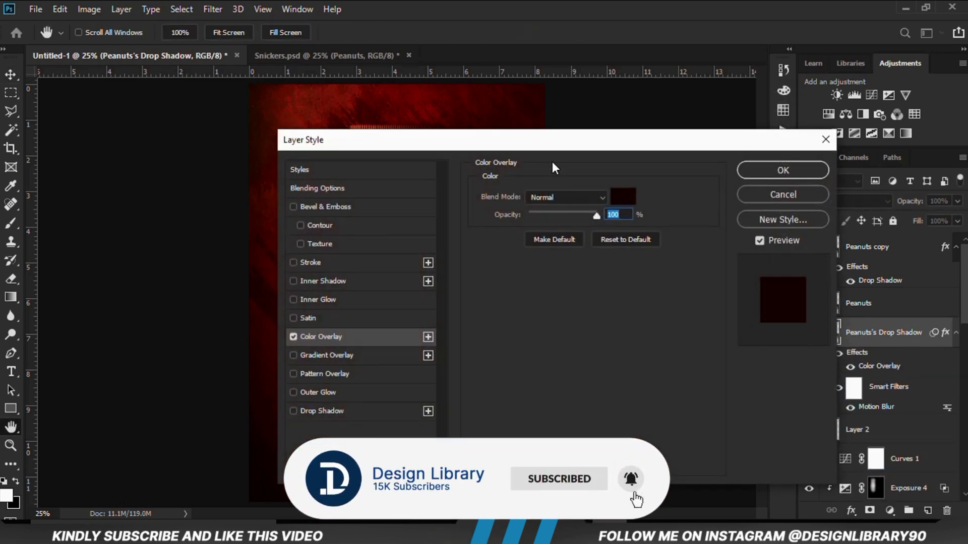
left_click(640, 197)
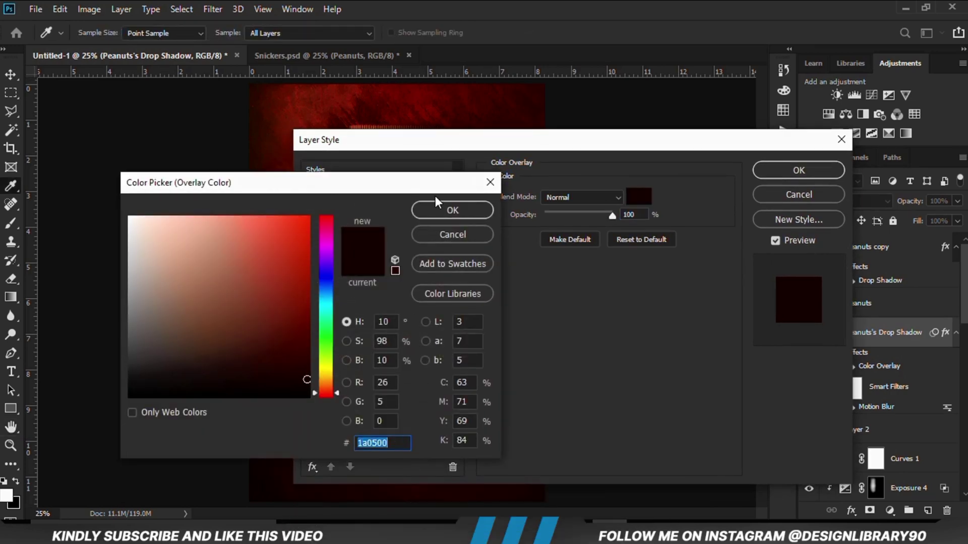
left_click(452, 210)
left_click(798, 170)
left_click(639, 352)
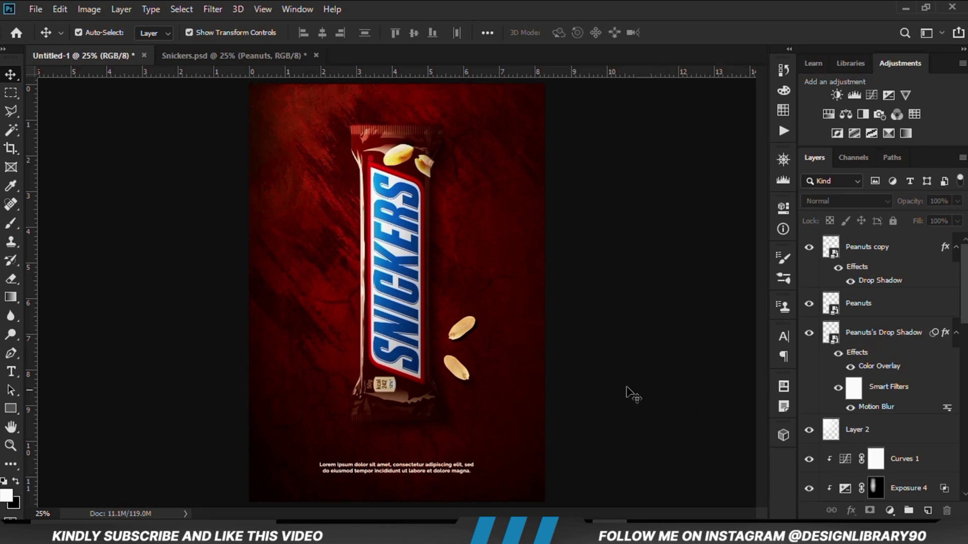
- Separate the upper peanut's Drop Shadow into its own layer and convert that layer to a Smart Object
left_click(456, 327)
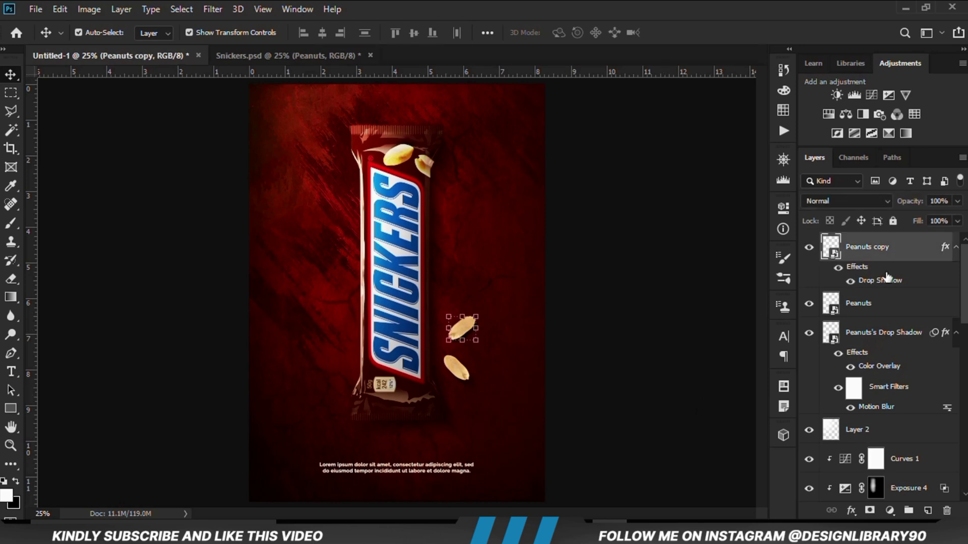
left_click(956, 247)
right_click(945, 247)
left_click(892, 485)
right_click(854, 276)
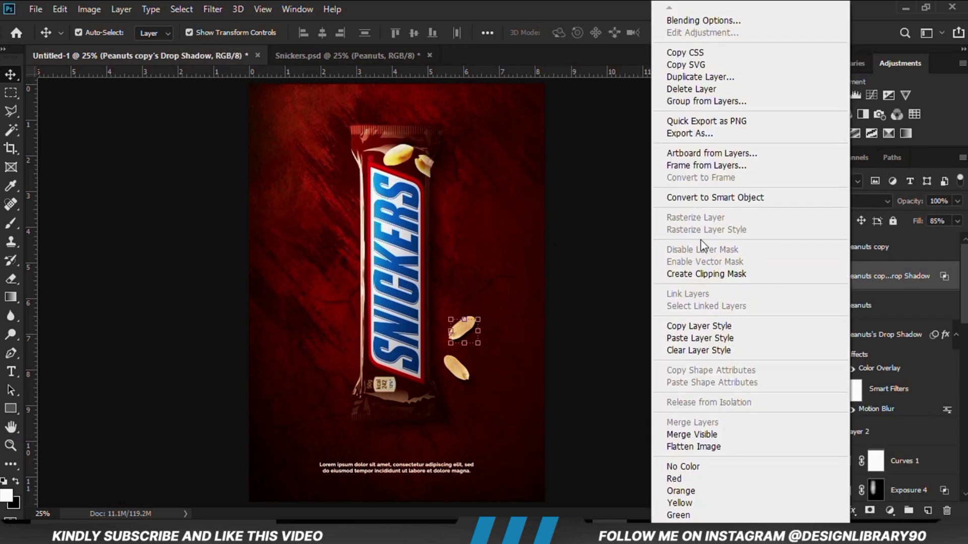
left_click(630, 244)
- Apply a Motion Blur with a 68-pixel distance to the upper peanut's shadow, adjusting the blur angle slightly
left_click(213, 9)
mouse_move(221, 171)
left_click(418, 250)
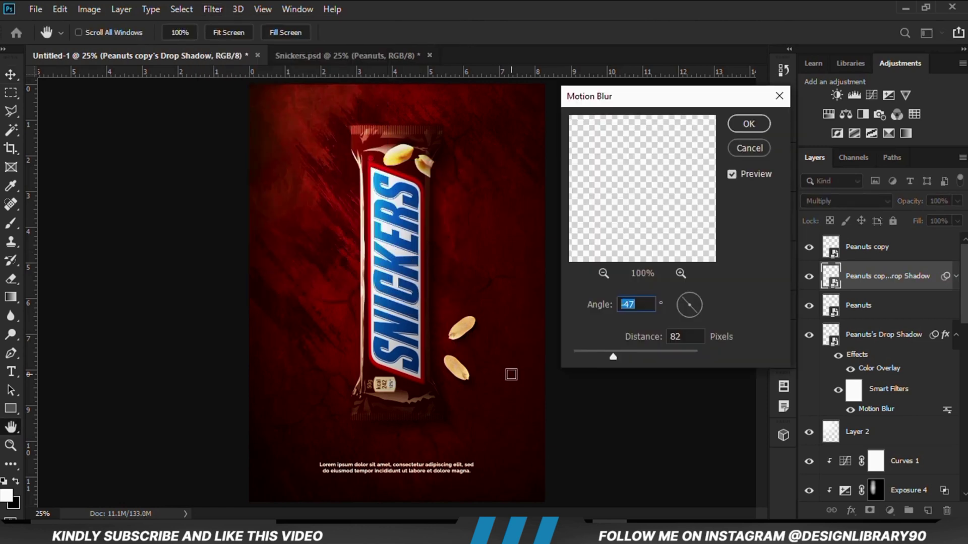
left_click_drag(612, 356, 610, 358)
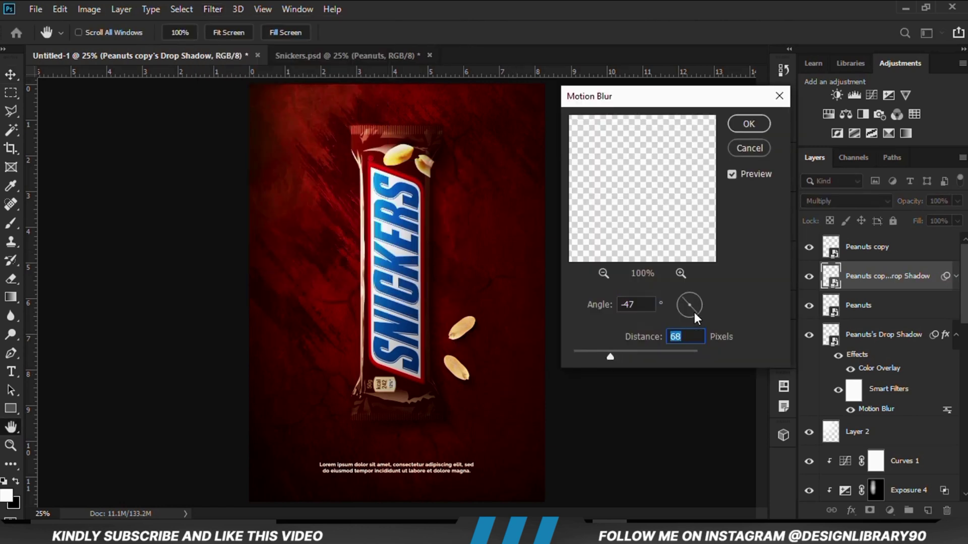
left_click_drag(694, 313, 697, 314)
left_click(748, 124)
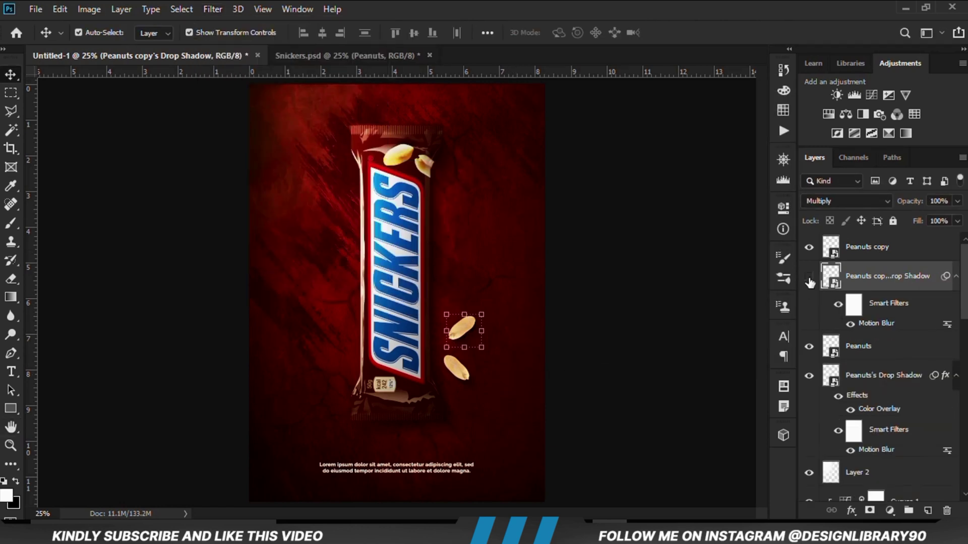
- Add a Color Overlay to the upper peanut's shadow layer
left_click(852, 510)
left_click(885, 376)
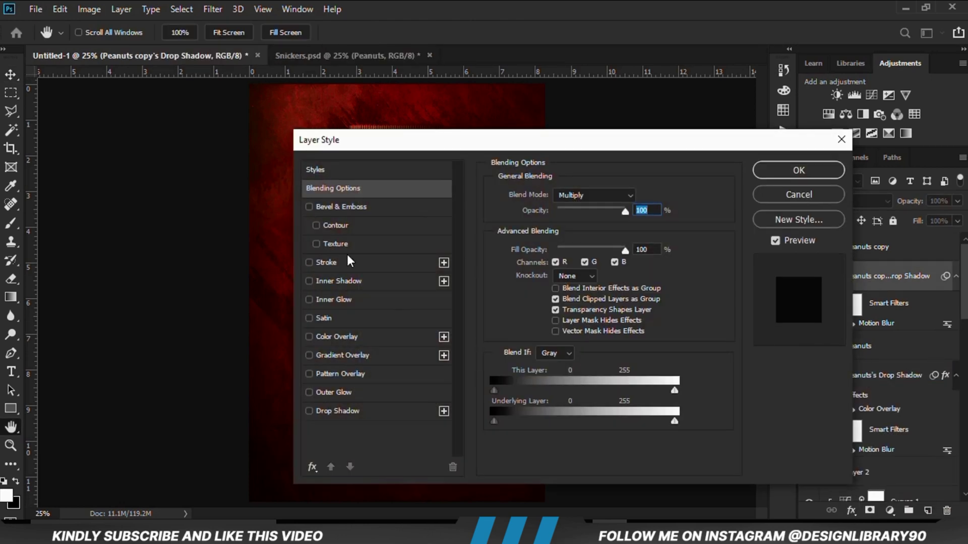
left_click(336, 336)
left_click(799, 170)
left_click(858, 373)
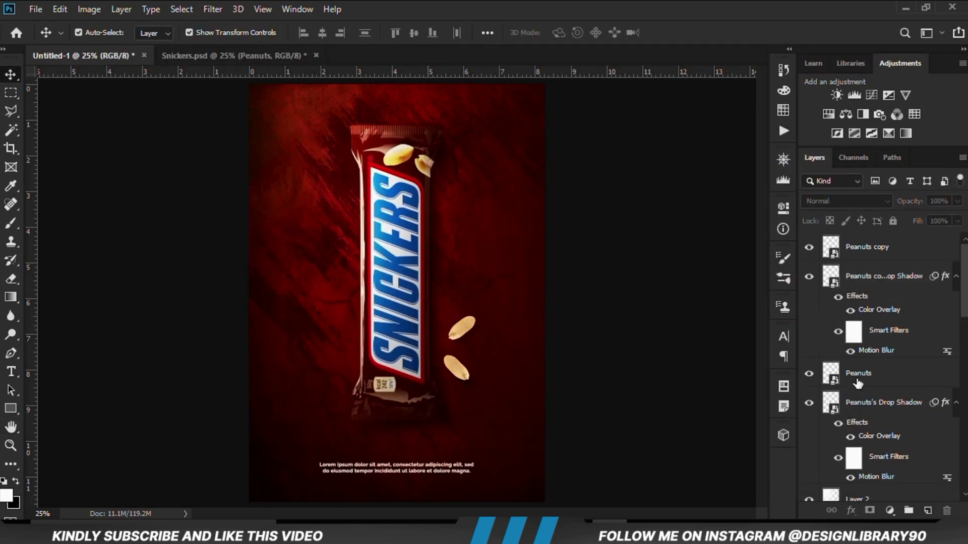
- Add an Exposure adjustment clipped to the upper peanut and lower its exposure until the peanut is nearly black
left_click(883, 402)
left_click(957, 200)
key("alt+bracketright")
key("alt+bracketright")
left_click(889, 94)
left_click(659, 442)
left_click_drag(658, 277, 600, 283)
left_click(711, 260)
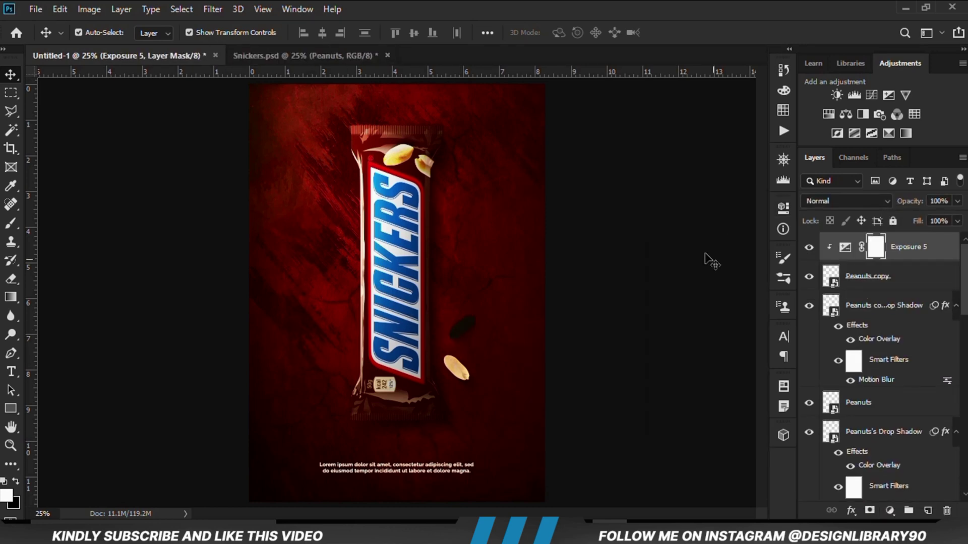
- Invert the Exposure mask and paint the shading over the upper peanut's outer side with a 200 px brush at 15% opacity
key("ctrl+i")
key("b")
key("bracketleft")
key("bracketleft")
key("bracketleft")
key("bracketleft")
key("bracketleft")
key("1")
key("5")
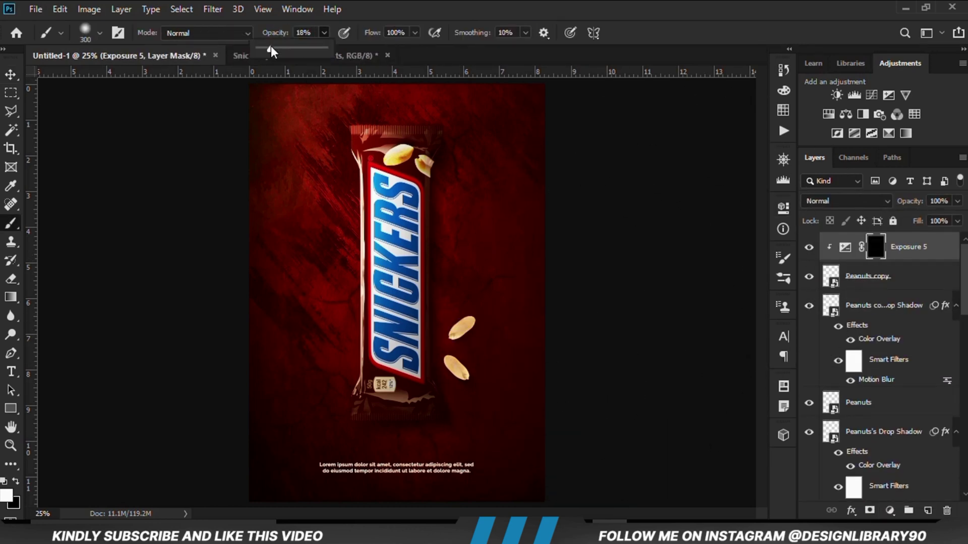
key("bracketleft")
key("bracketleft")
mouse_move(481, 335)
left_mouse_down()
mouse_move(452, 344)
mouse_move(487, 313)
mouse_move(475, 338)
mouse_move(428, 354)
mouse_move(468, 343)
mouse_move(479, 318)
left_mouse_up()
- Add a Color Balance adjustment clipped to the upper peanut and shift its midtones toward red to about +39
left_click(890, 510)
left_click(866, 391)
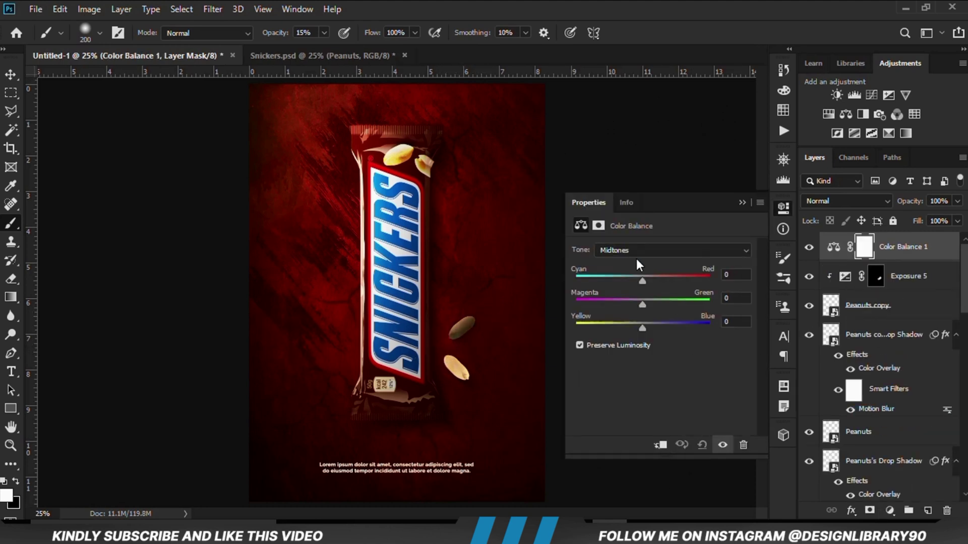
left_click(647, 280)
left_click(660, 445)
left_click(661, 279)
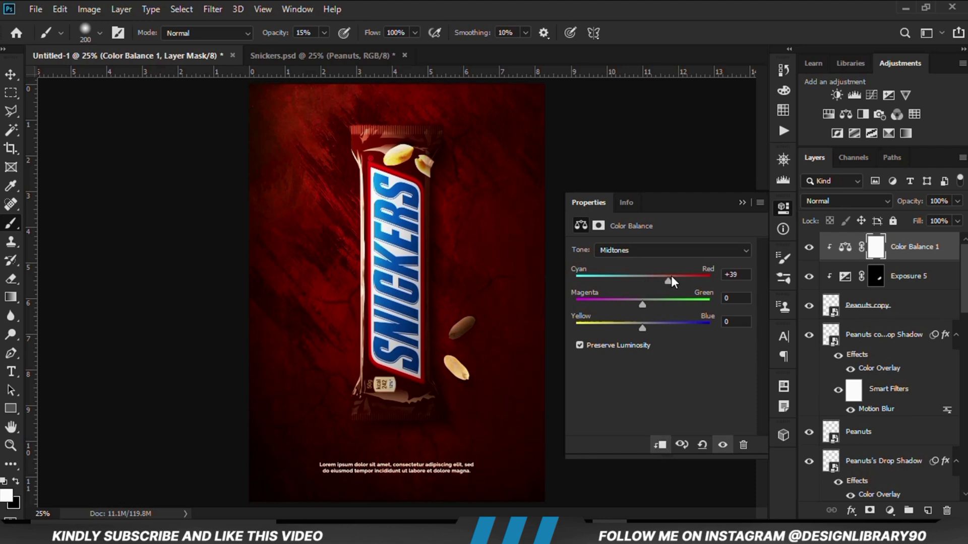
left_click(670, 276)
- Shift the highlights of the upper peanut's Color Balance slightly toward red
left_click(651, 250)
left_click(650, 263)
left_click(650, 250)
left_click(633, 283)
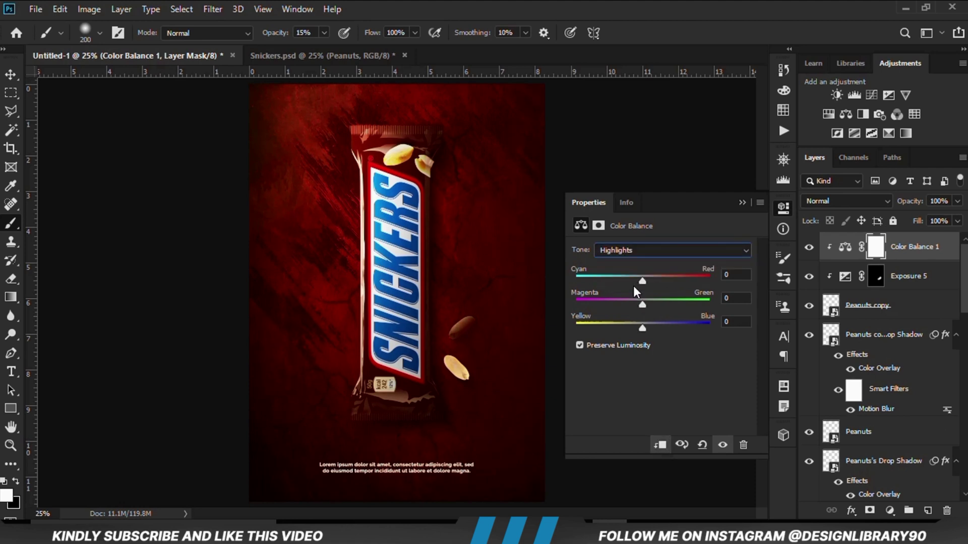
left_click_drag(642, 278, 655, 280)
left_click(783, 208)
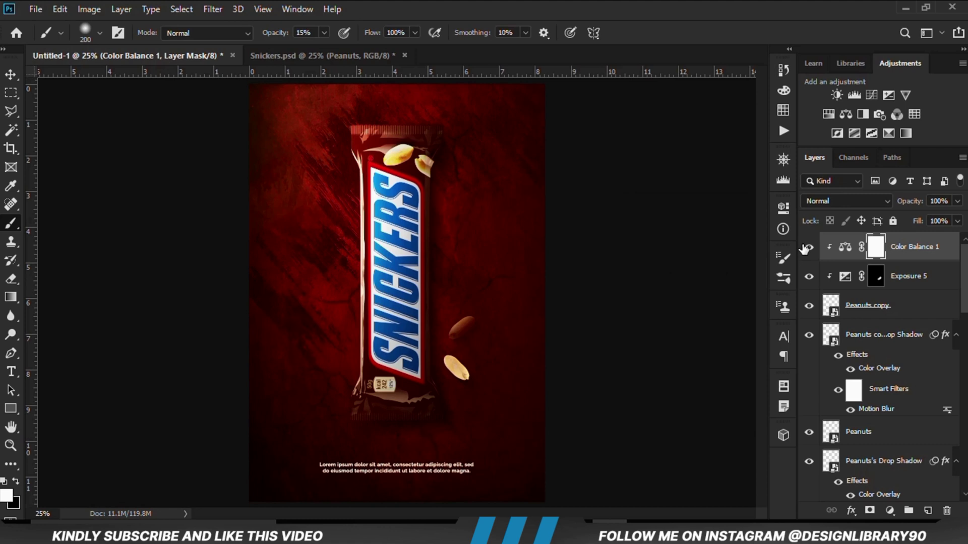
- Add a second clipped Exposure adjustment above the upper peanut's first one and invert its mask
left_click(907, 288)
left_click(782, 207)
key("ctrl+i")
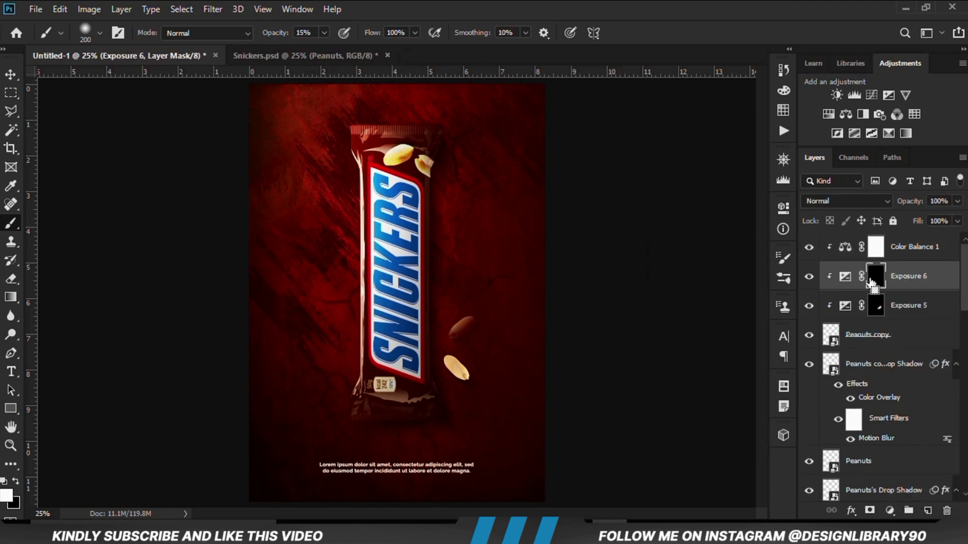
- Paint the second Exposure mask over the upper peanut with a 300 px brush at 9% opacity
key("bracketright")
key("bracketright")
key("bracketright")
key("bracketright")
left_click_drag(324, 32, 311, 50)
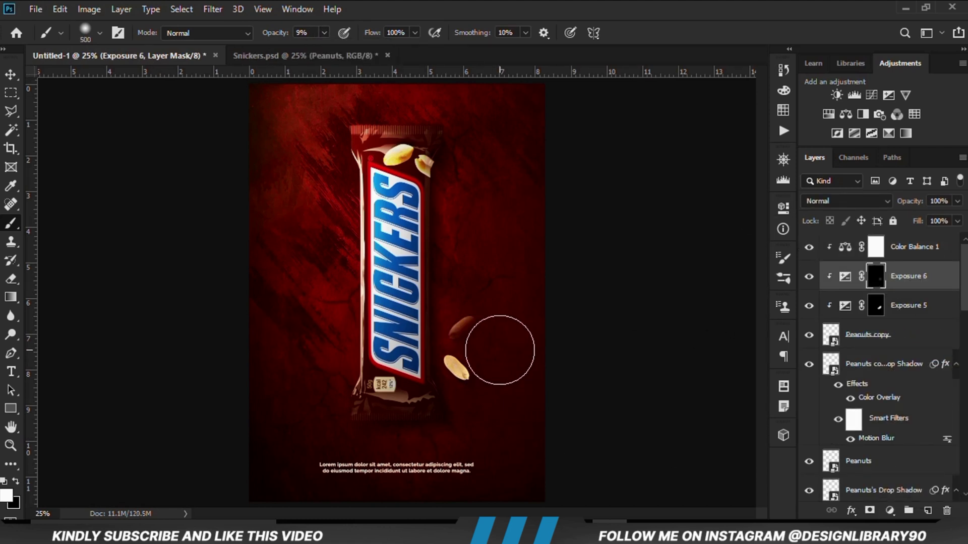
key("bracketleft")
key("bracketleft")
left_click_drag(454, 323, 459, 331)
- Add an Exposure adjustment clipped to the lower peanut with the exposure set to -5.00
left_click(907, 247)
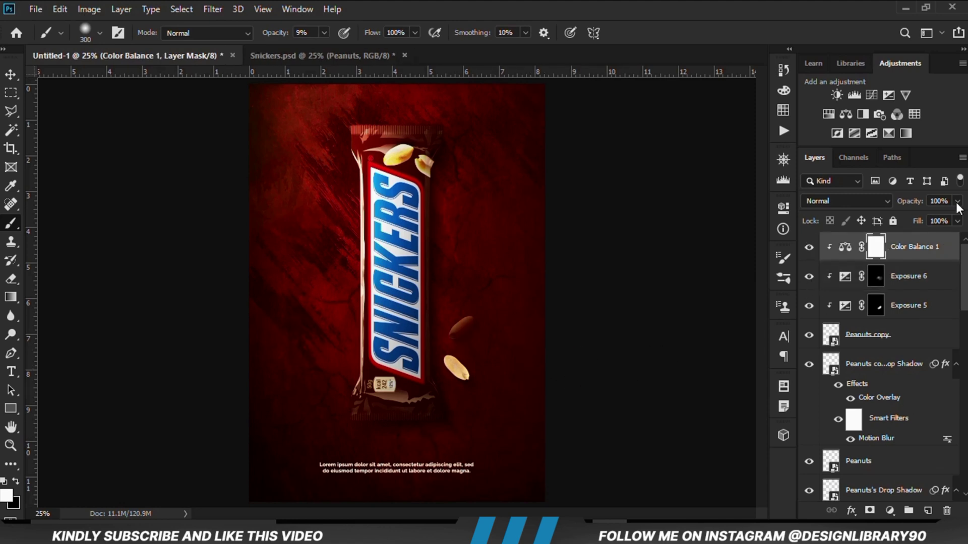
key("v")
key("ctrl+alt+a")
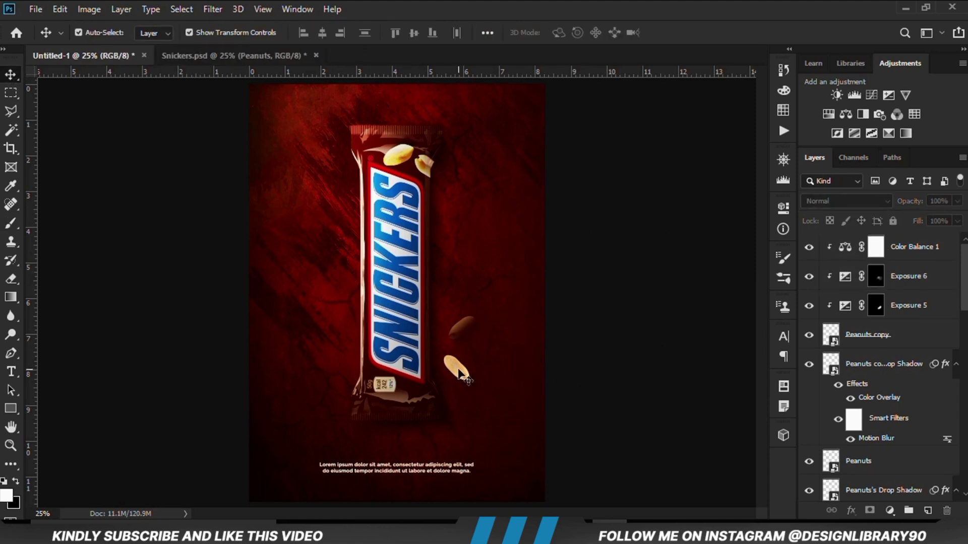
left_click(858, 460)
left_click(890, 510)
left_click(880, 341)
left_click(659, 445)
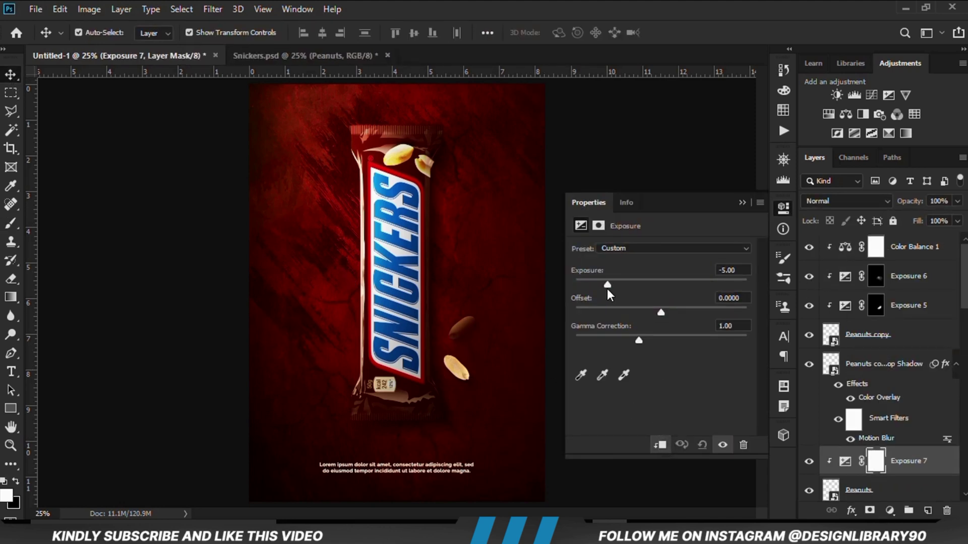
left_click(742, 202)
- Invert the mask of the lower peanut's Exposure adjustment and paint shading over that peanut with a 300 px brush at 21% opacity
key("ctrl+i")
key("b")
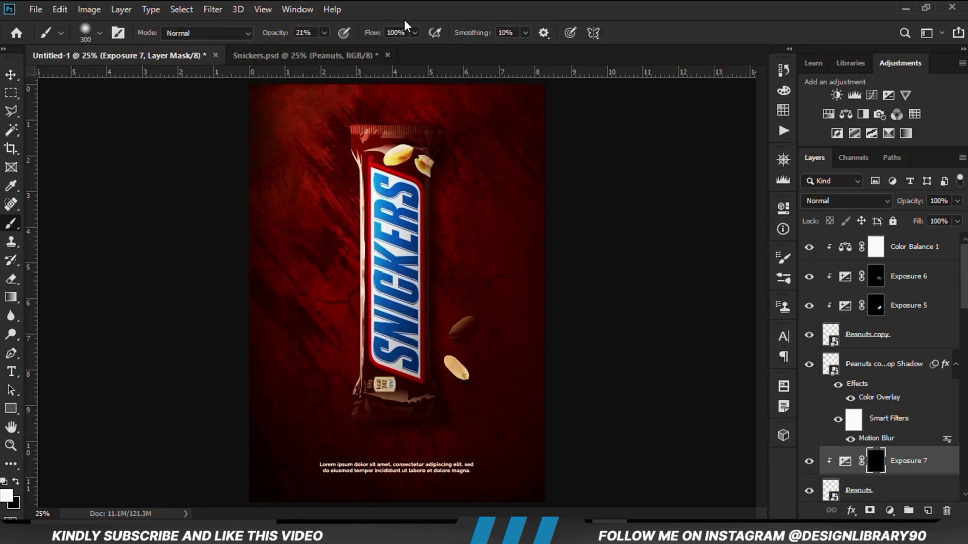
mouse_move(447, 388)
left_mouse_down()
mouse_move(475, 380)
mouse_move(423, 397)
mouse_move(481, 350)
mouse_move(466, 404)
left_mouse_up()
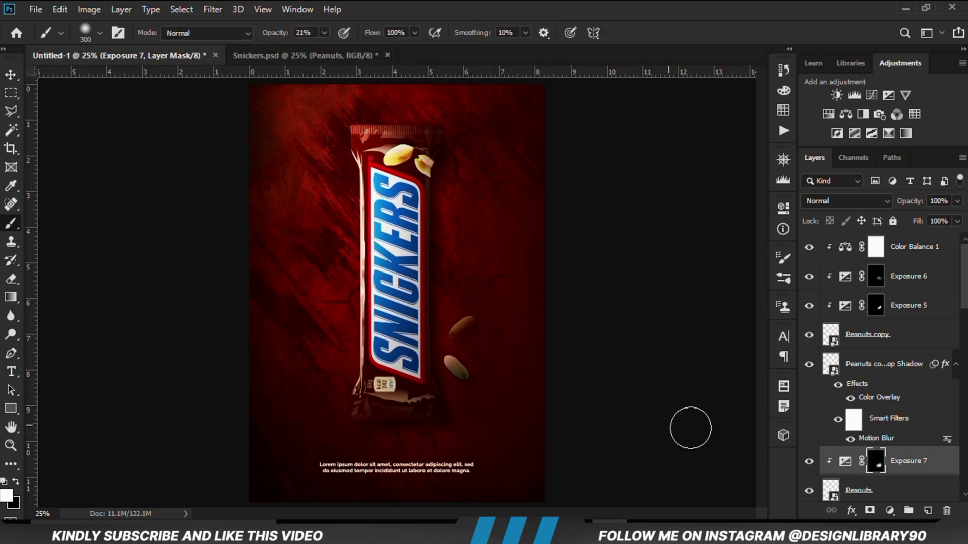
- Duplicate the upper peanut's Color Balance adjustment, move the copy above Exposure 7, and clip it to the lower peanut
left_click(907, 247)
key("ctrl+j")
left_click_drag(907, 247, 895, 474)
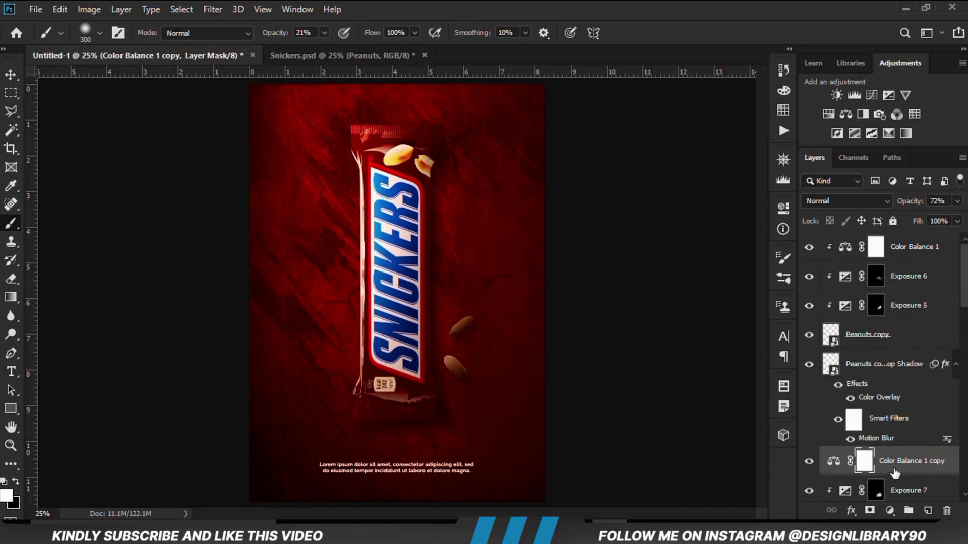
right_click(894, 474)
left_click(746, 272)
- Add a second clipped Exposure above Exposure 7, invert its mask, and paint over the lower peanut with a 6% opacity brush
left_click(907, 492)
left_click(889, 511)
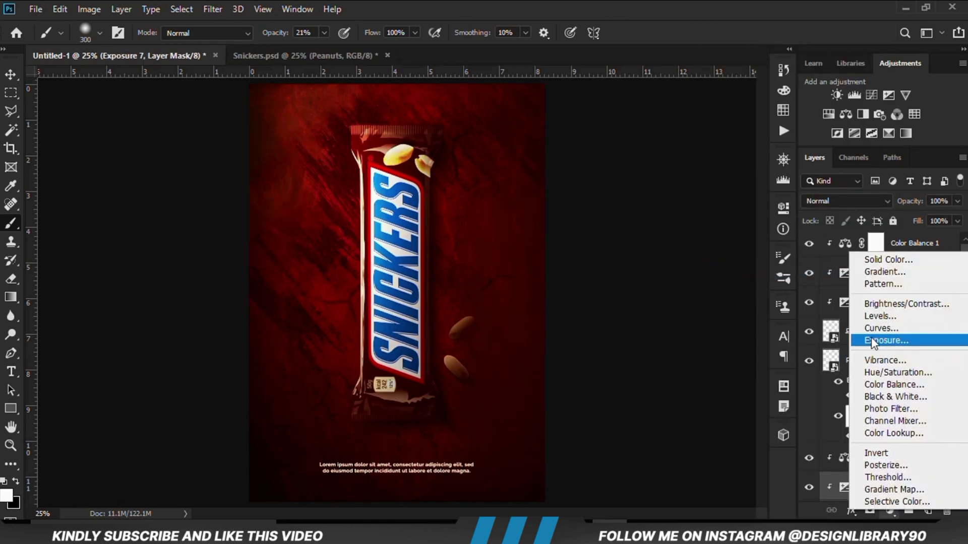
left_click(871, 340)
left_click(655, 307)
key("ctrl+i")
left_click(324, 33)
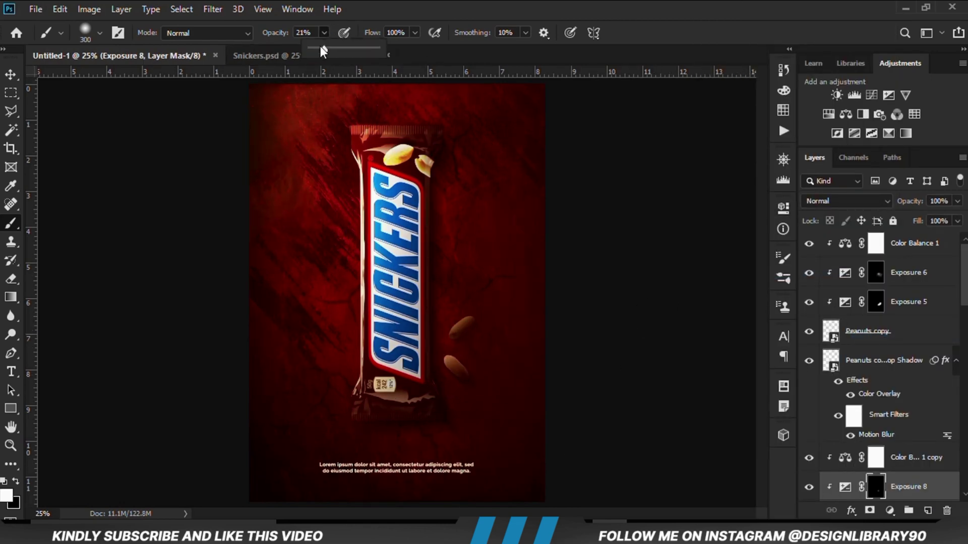
left_click(445, 367)
key("v")
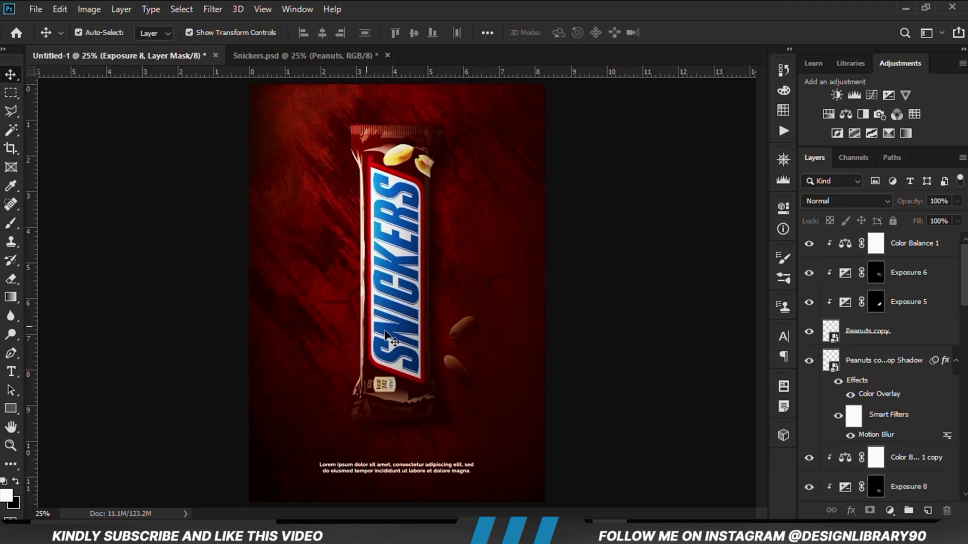
- Add a layer mask to the upper peanut's drop shadow and soften the shadow with a black 200 px brush at 6% opacity
left_click(476, 336)
left_click(884, 362)
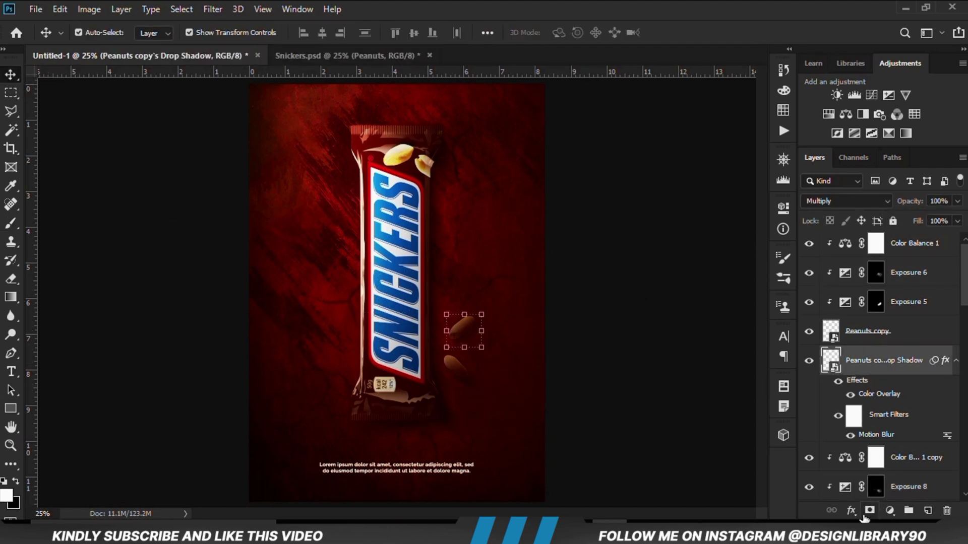
left_click(869, 510)
key("b")
key("x")
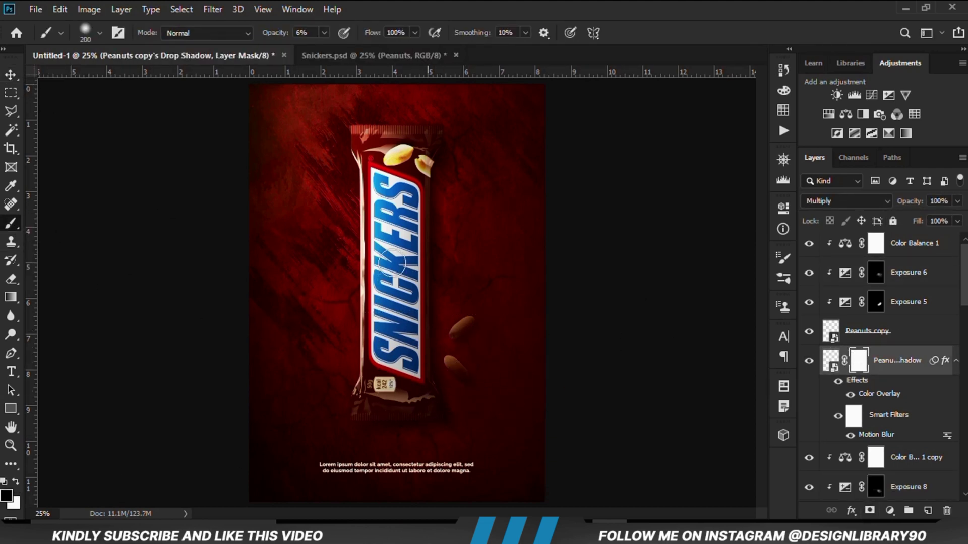
left_click(441, 314)
key("x")
key("v")
left_click(121, 231)
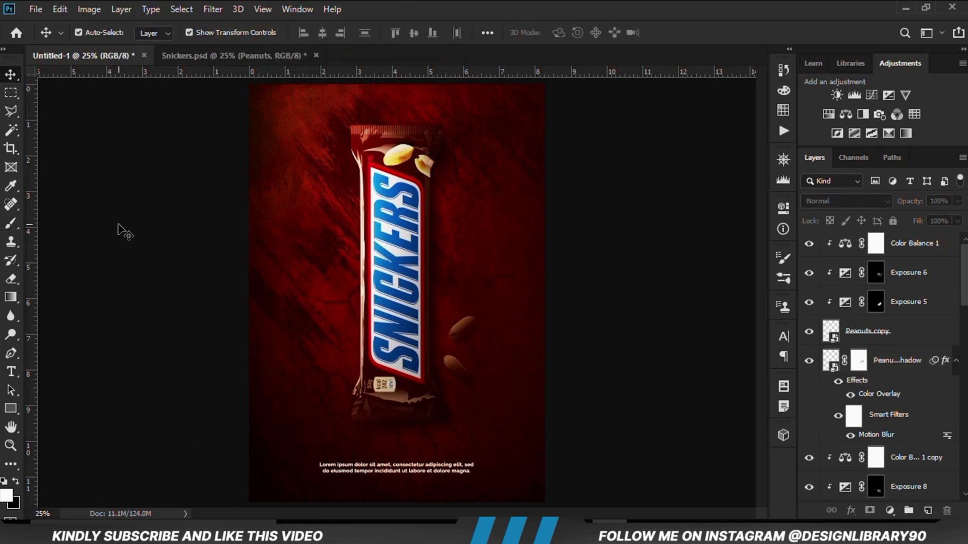
- Duplicate the topmost Color Balance as an unclipped adjustment over the whole poster and set its opacity to 25%
left_click(907, 244)
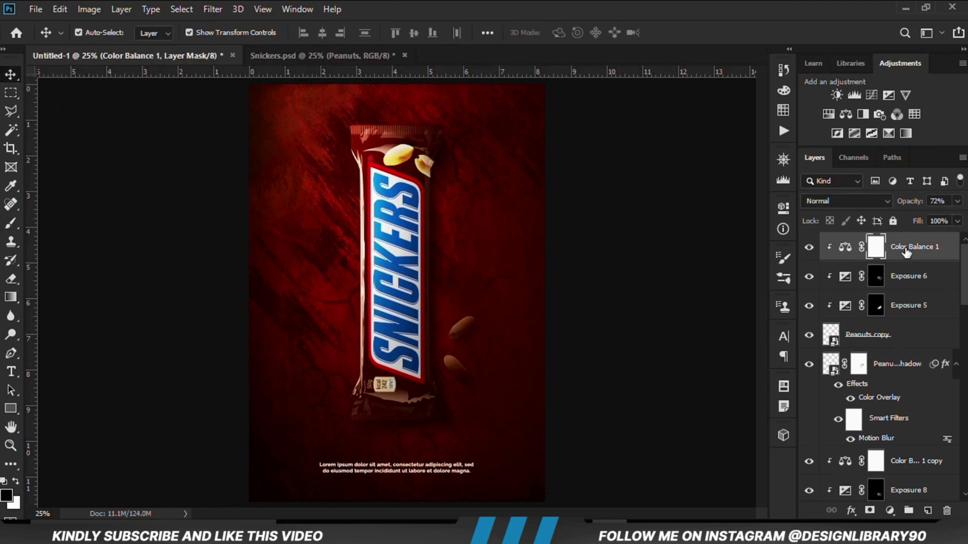
key("ctrl+j")
key("ctrl+alt+g")
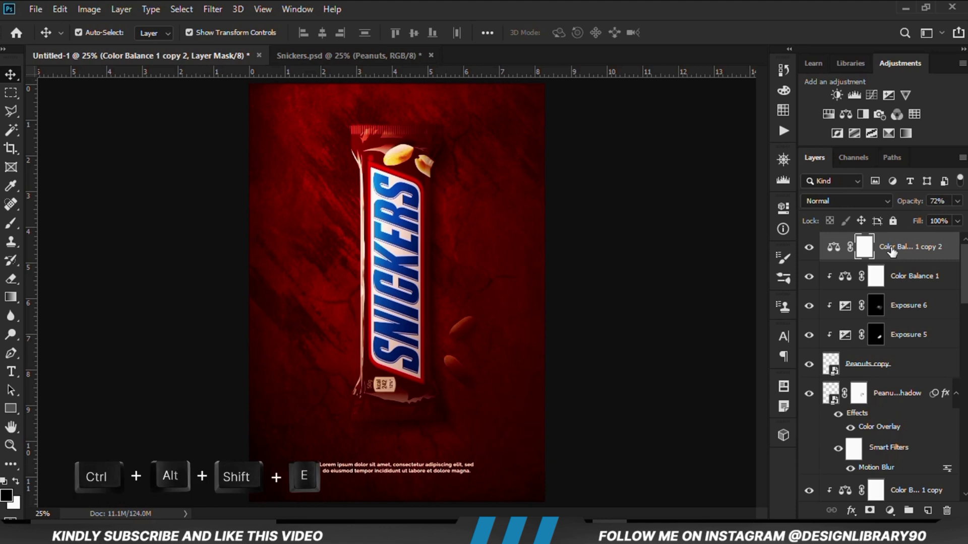
left_click(809, 248)
left_click(808, 248)
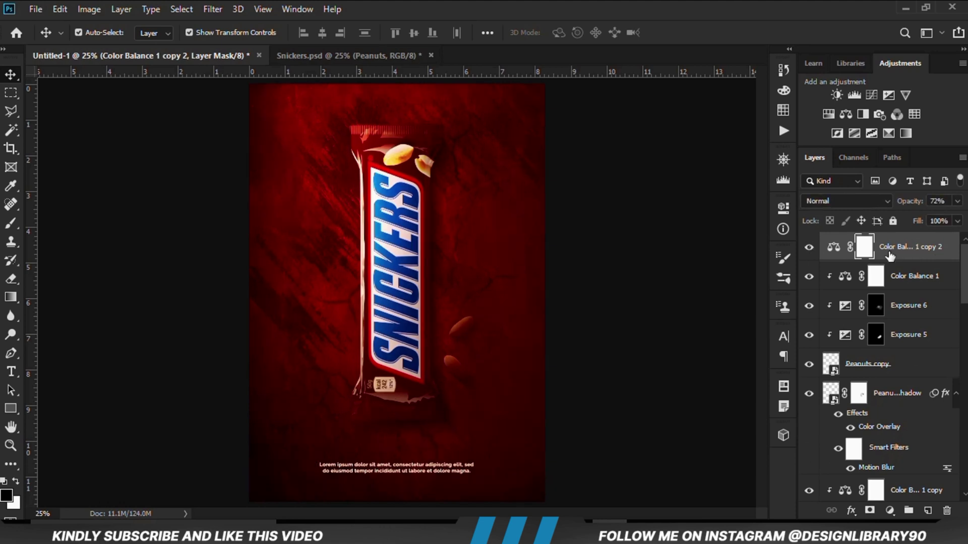
left_click(957, 201)
left_click_drag(914, 219, 908, 219)
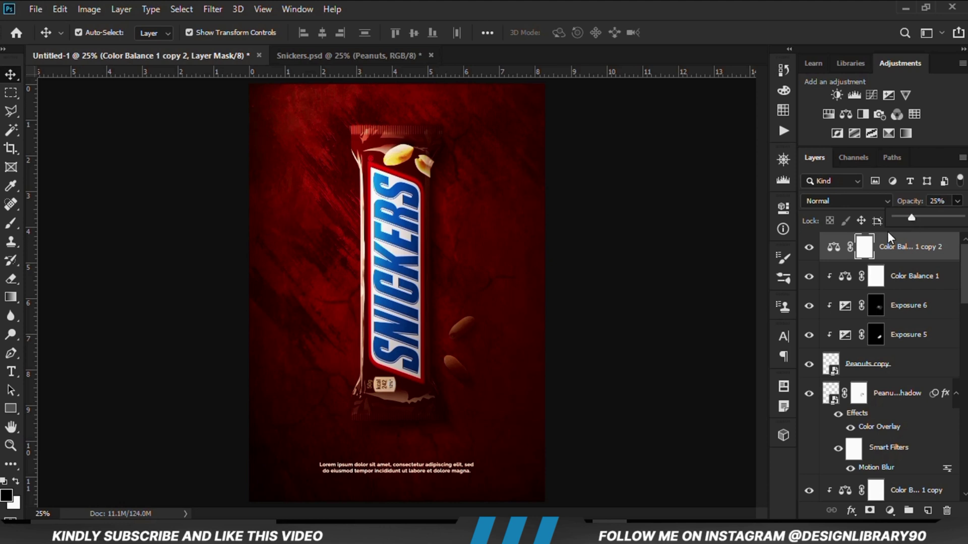
left_click(808, 254)
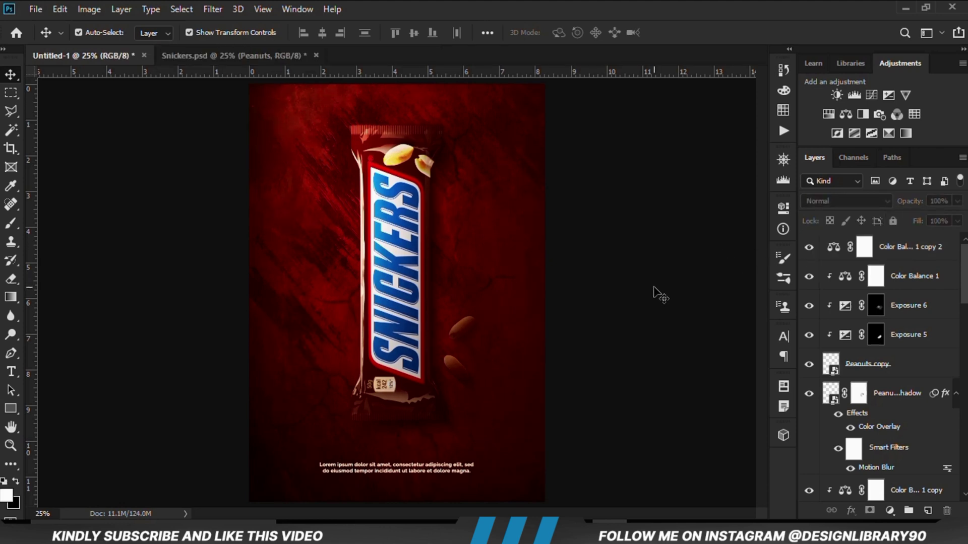
- Bring the Particles layer from Snickers.psd to the top of the poster and convert it to a smart object
left_click(222, 57)
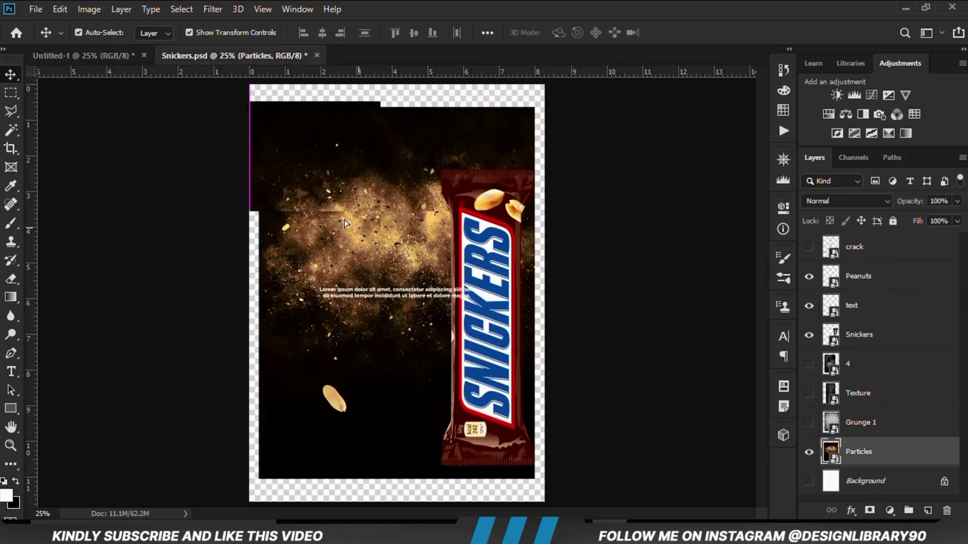
left_click_drag(345, 222, 396, 282)
right_click(909, 257)
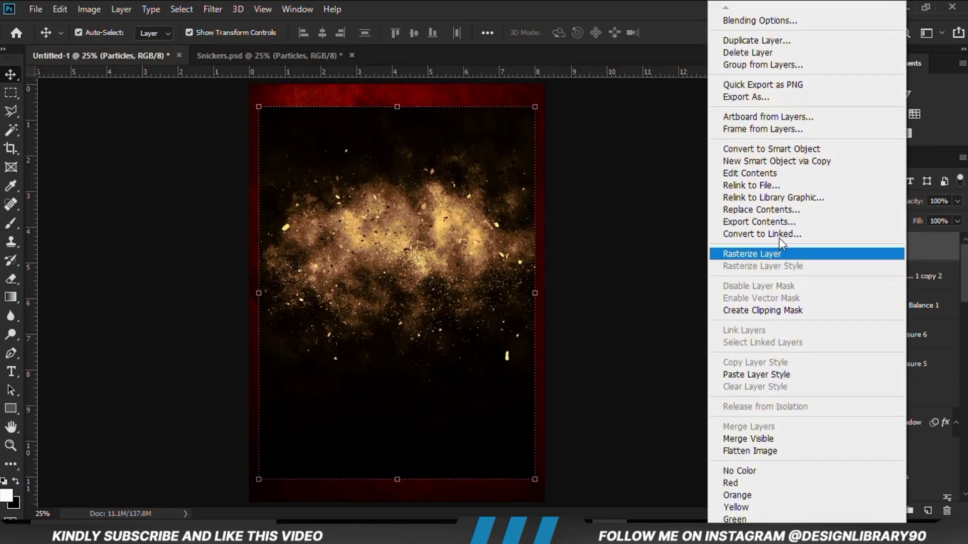
left_click(762, 159)
- Scale the Particles layer to about 164% and position its dust cloud across the middle of the poster
key("ctrl+t")
left_click_drag(397, 107, 397, 63)
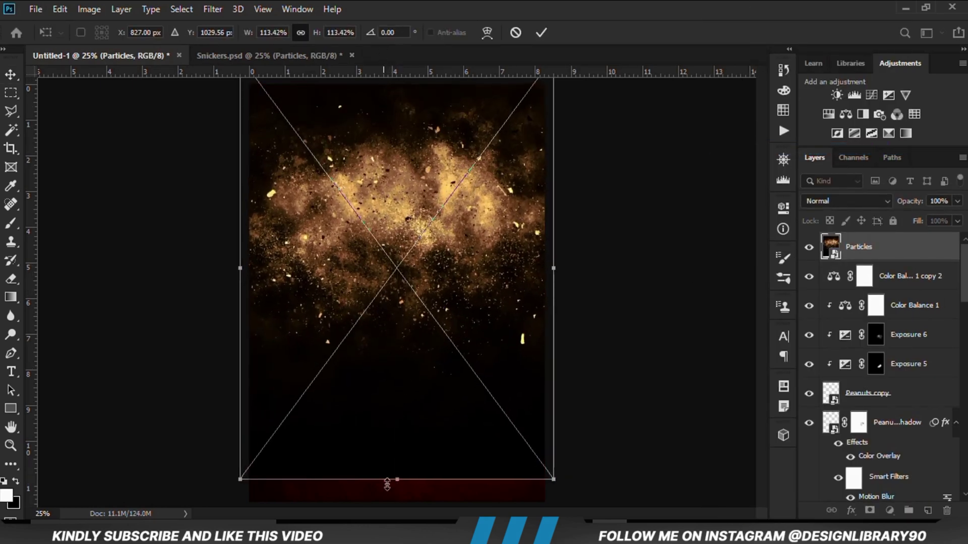
left_click_drag(397, 479, 400, 519)
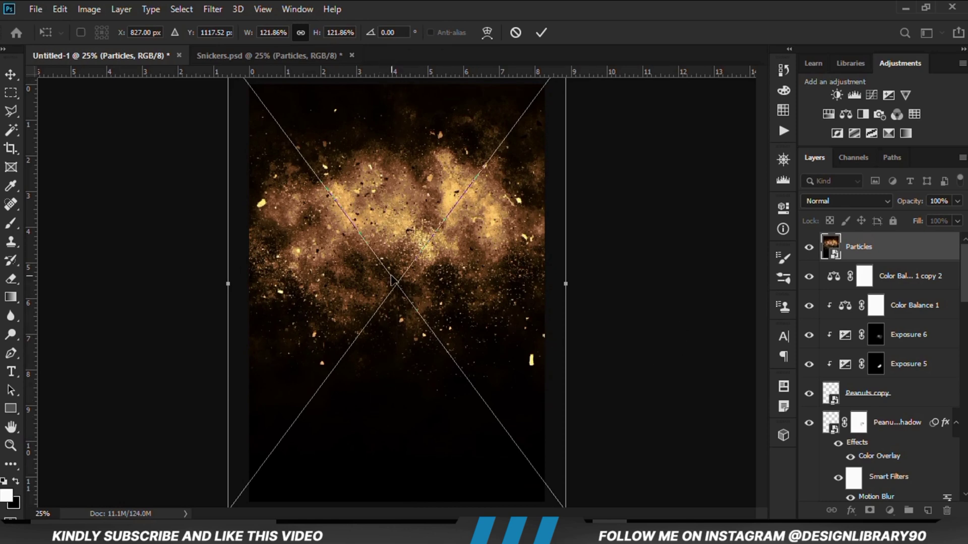
left_click_drag(395, 281, 386, 364)
left_click_drag(559, 304, 628, 302)
left_click_drag(410, 104, 408, 55)
left_click_drag(434, 172, 434, 220)
left_click_drag(410, 104, 408, 72)
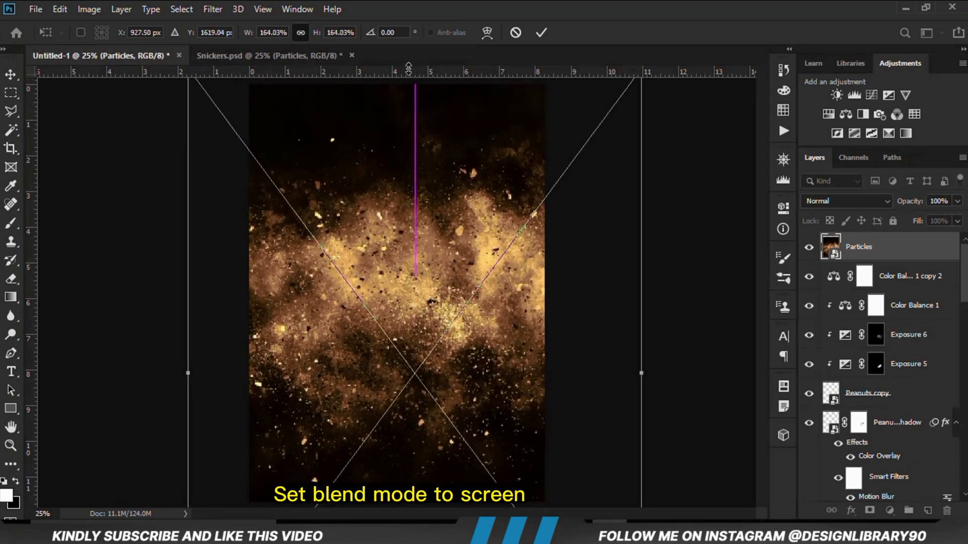
left_click(542, 32)
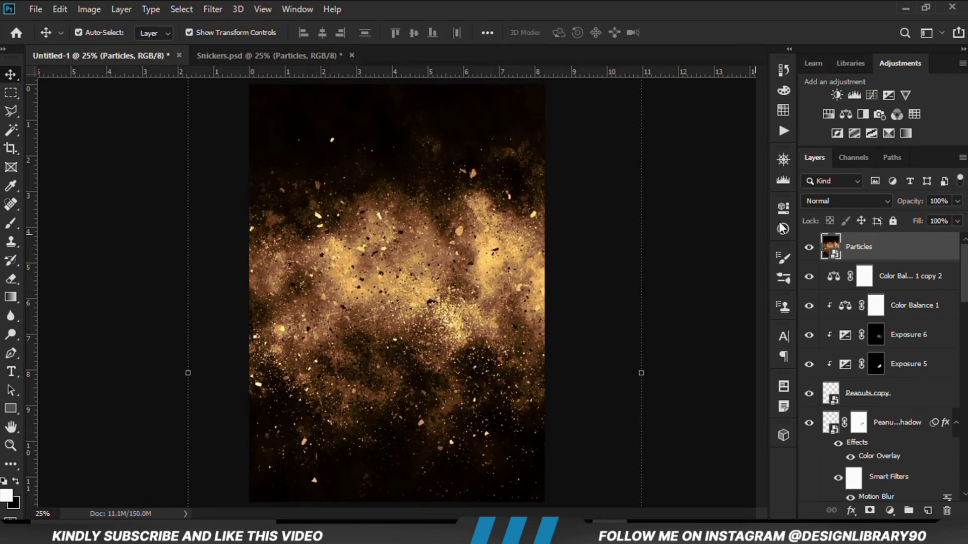
- Set the Particles layer's blend mode to Screen and compare the poster with and without it
left_click(837, 201)
left_click(817, 278)
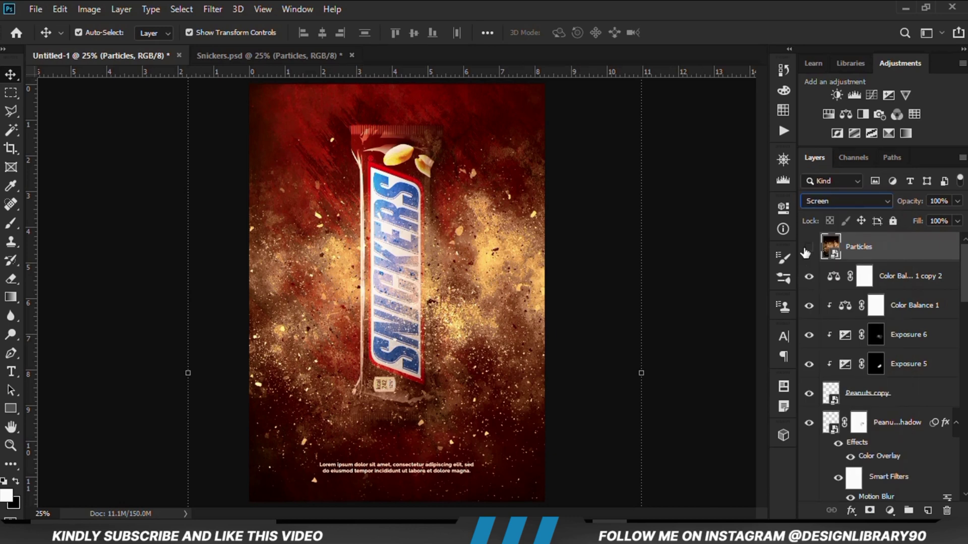
left_click(808, 247)
left_click(809, 247)
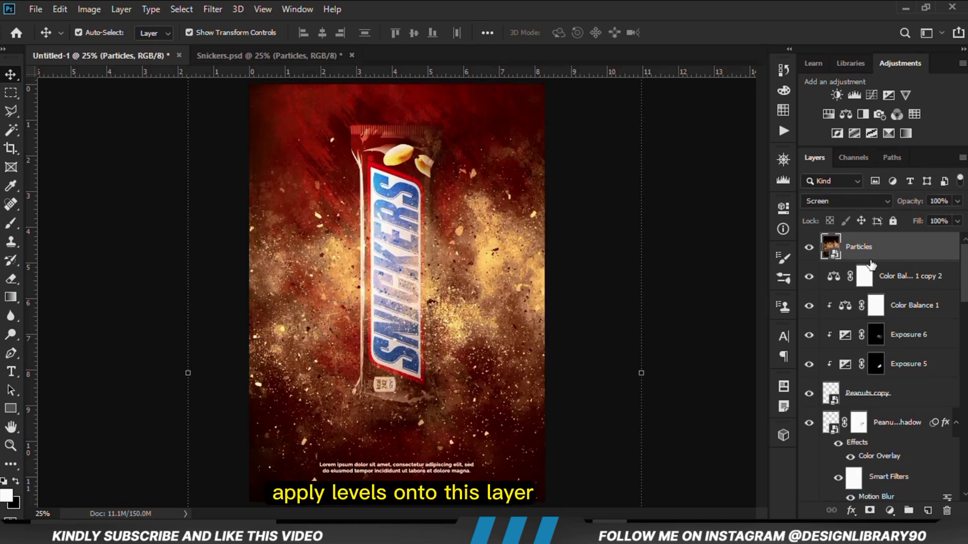
- Add a Levels adjustment clipped to Particles with the black input level at 37, and compare before and after
left_click(889, 511)
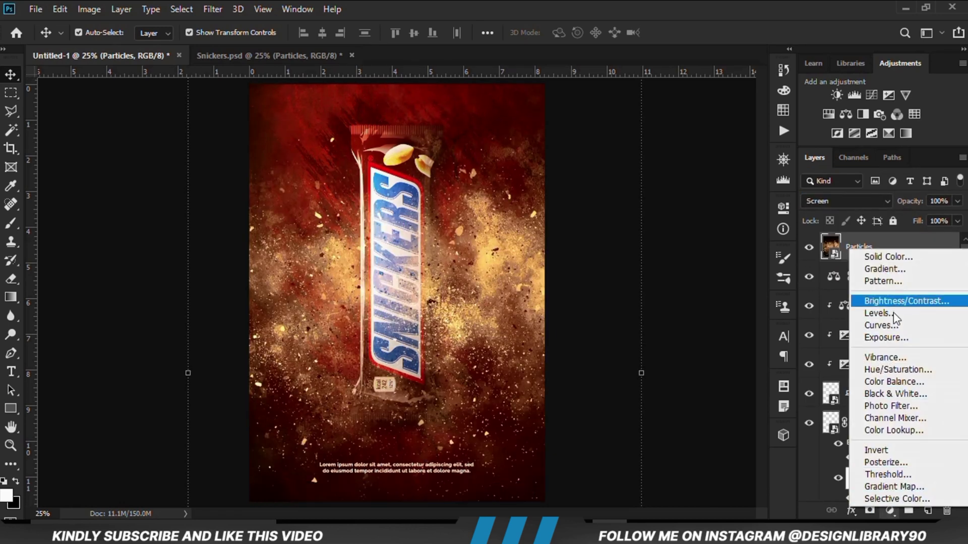
left_click(880, 313)
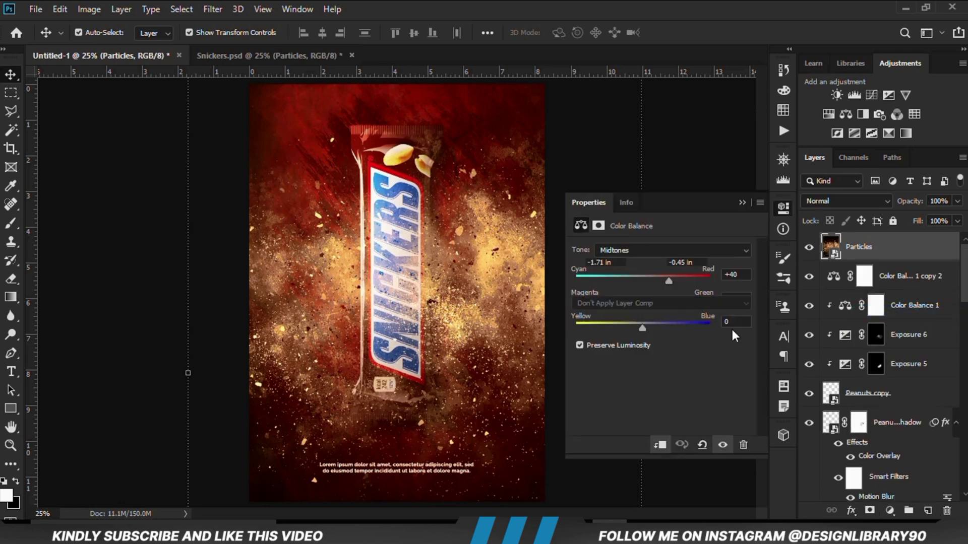
left_click_drag(595, 352, 618, 356)
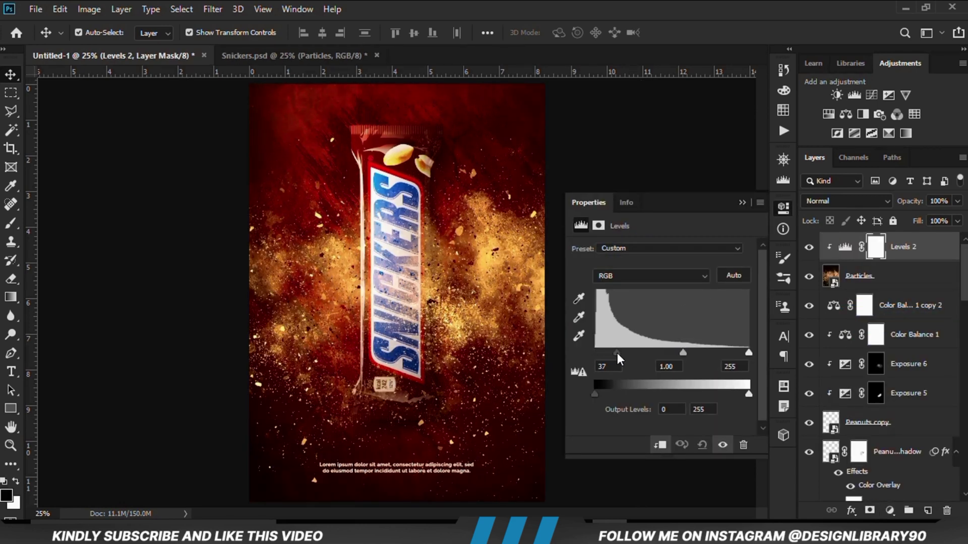
left_click(742, 202)
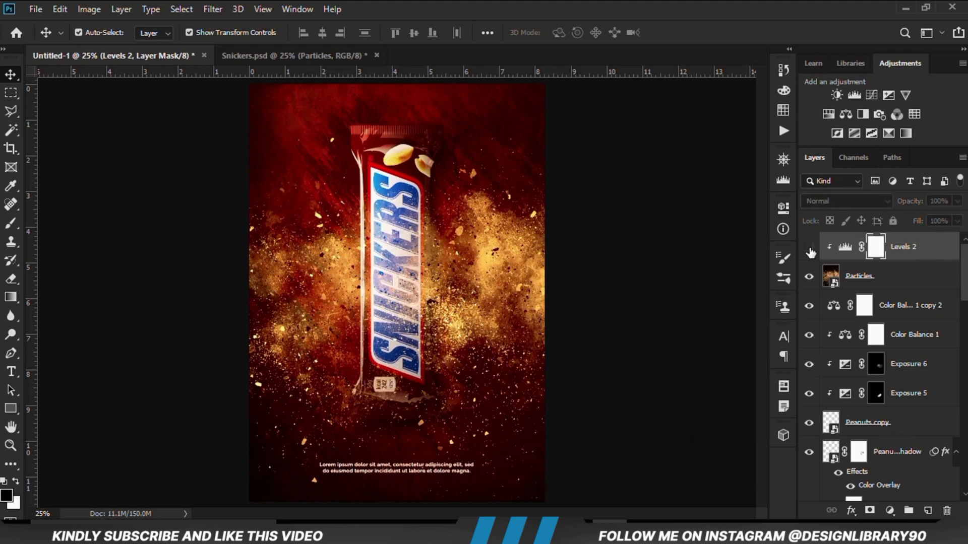
left_click(809, 247)
left_click(808, 247)
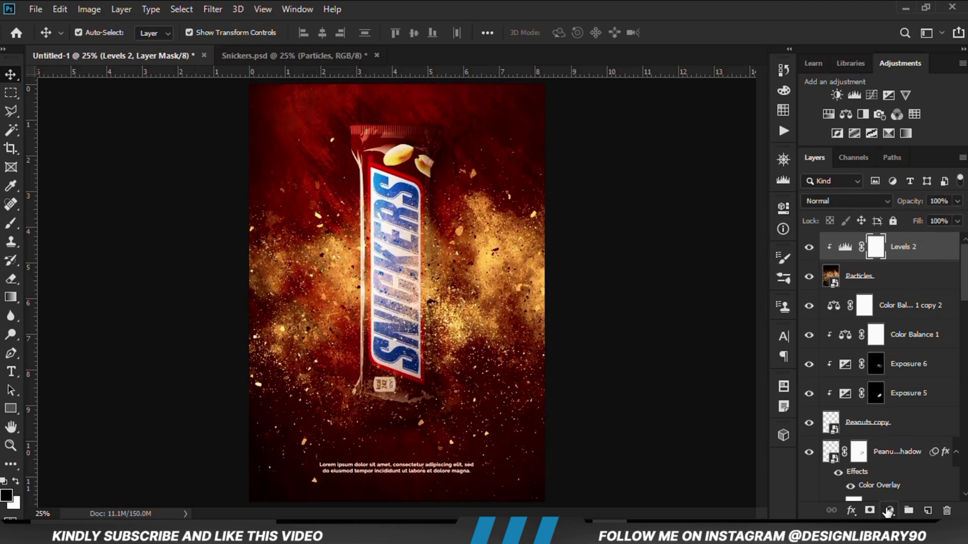
- Add a clipped Hue/Saturation adjustment above the particles' Levels, colorized with hue 11, saturation 51 and lightness -17
left_click(888, 511)
left_click(883, 369)
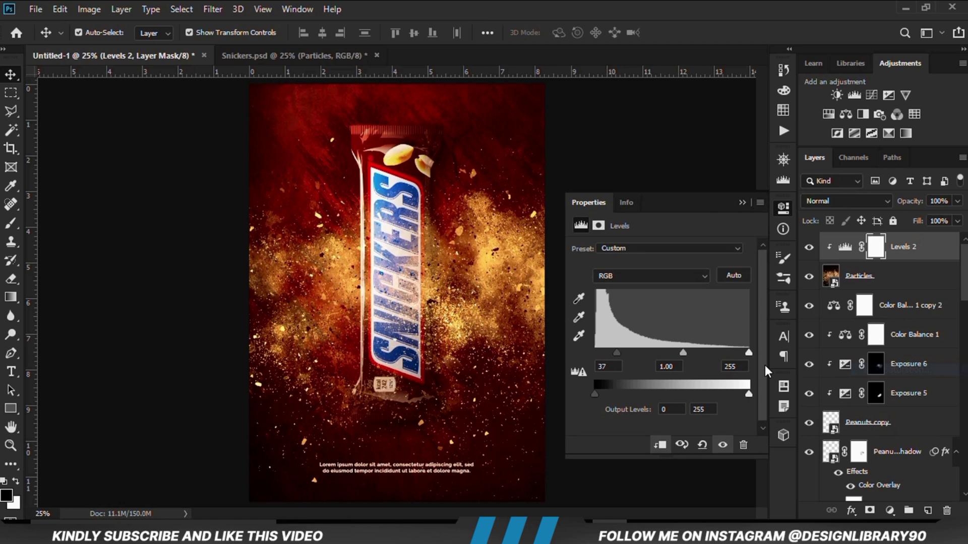
left_click(661, 446)
left_click(647, 379)
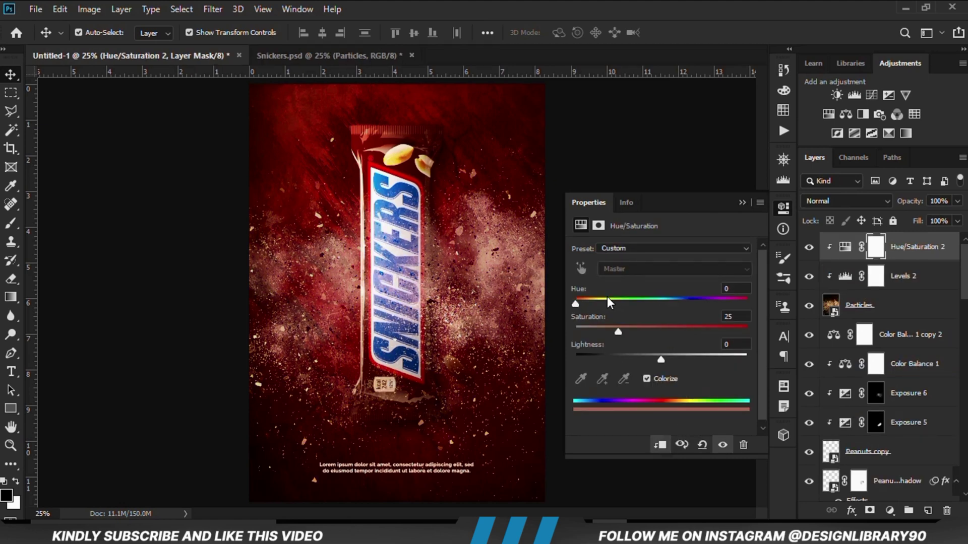
left_click_drag(609, 301, 582, 304)
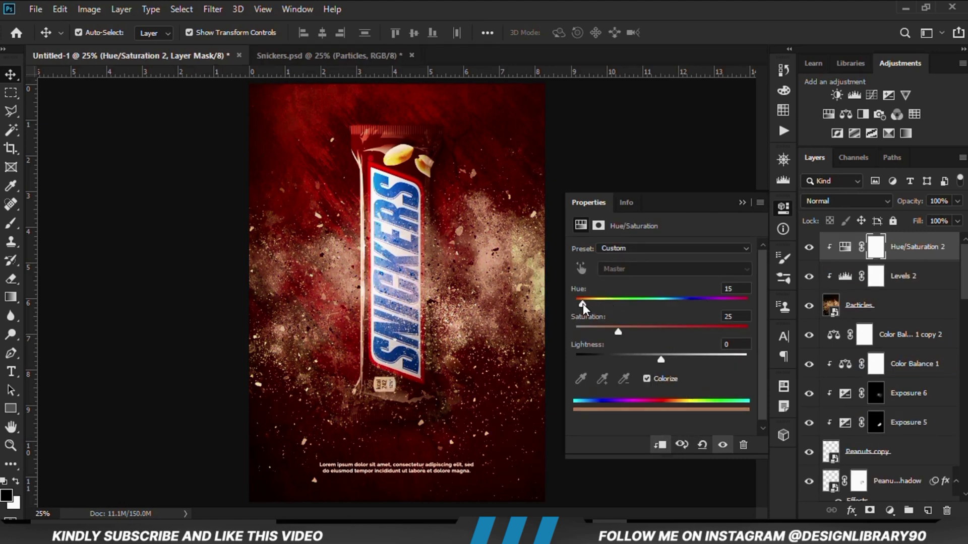
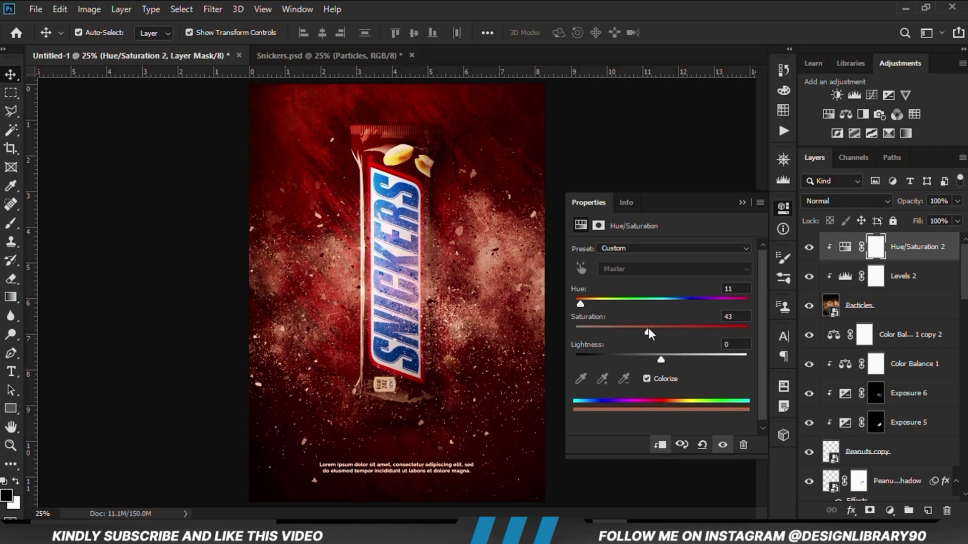
left_click_drag(658, 328, 648, 359)
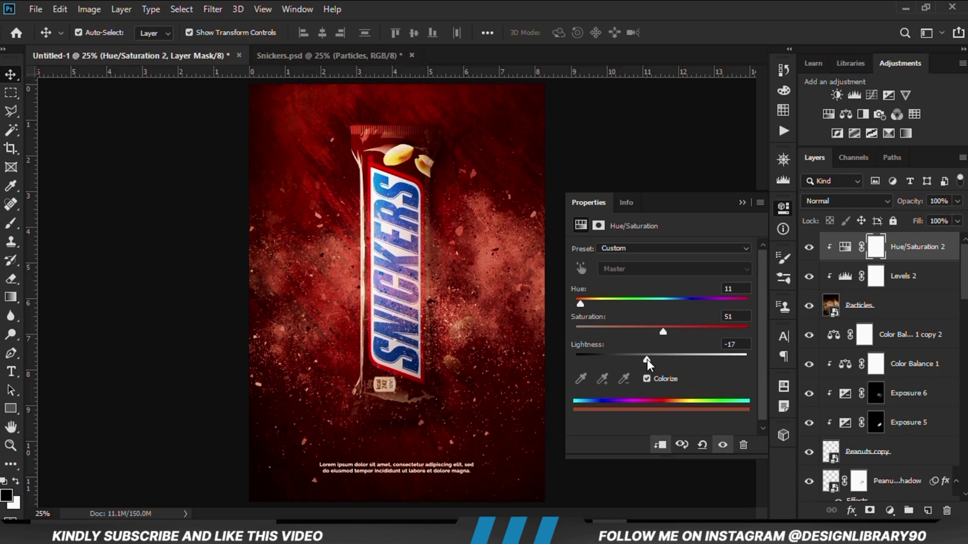
- Fine-tune the hue and saturation of the particles' Hue/Saturation adjustment and compare before and after
left_click_drag(585, 303, 573, 299)
mouse_move(670, 332)
left_mouse_down()
mouse_move(599, 331)
mouse_move(668, 328)
left_mouse_up()
left_click(742, 202)
left_click(808, 247)
left_click(808, 247)
- Add a layer mask to the Particles layer and invert it to black to hide all the particles
left_click(835, 314)
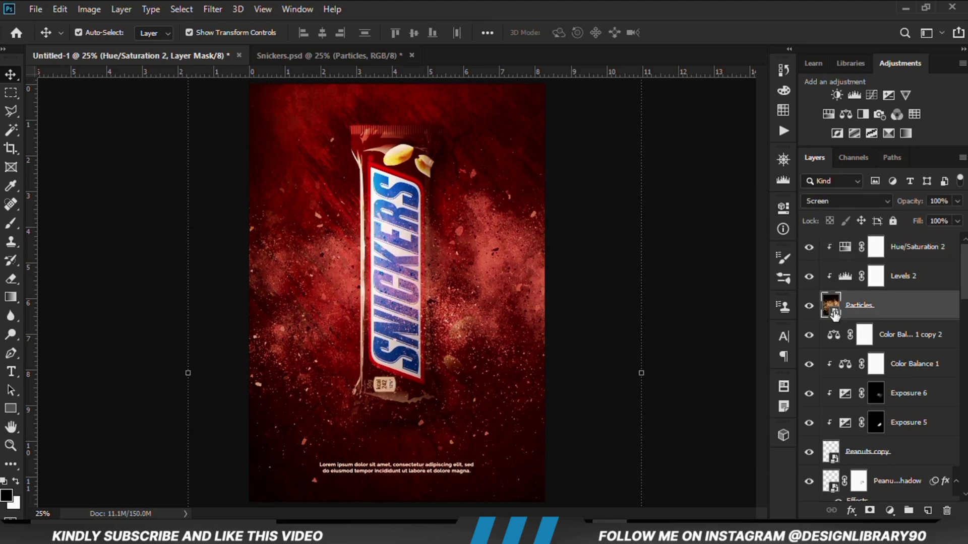
left_click(869, 510)
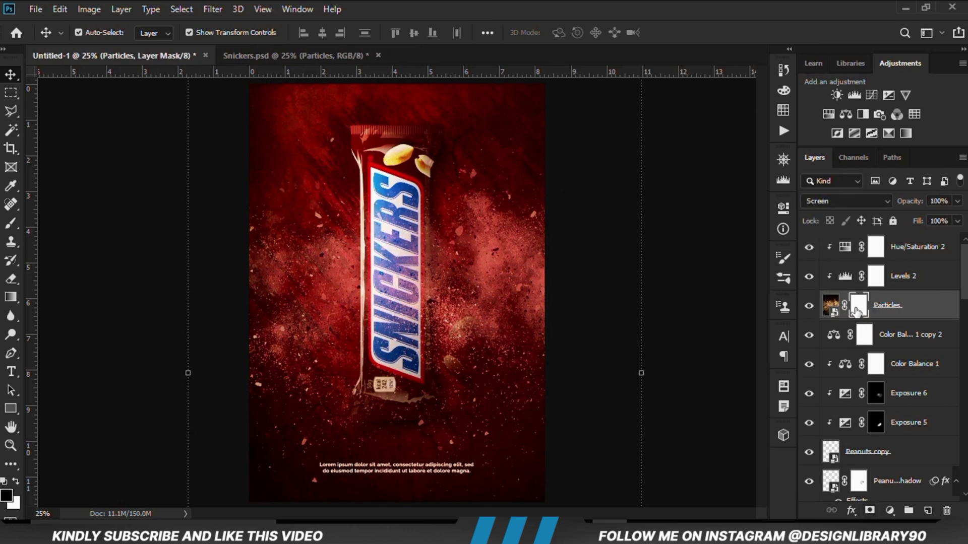
key("ctrl+i")
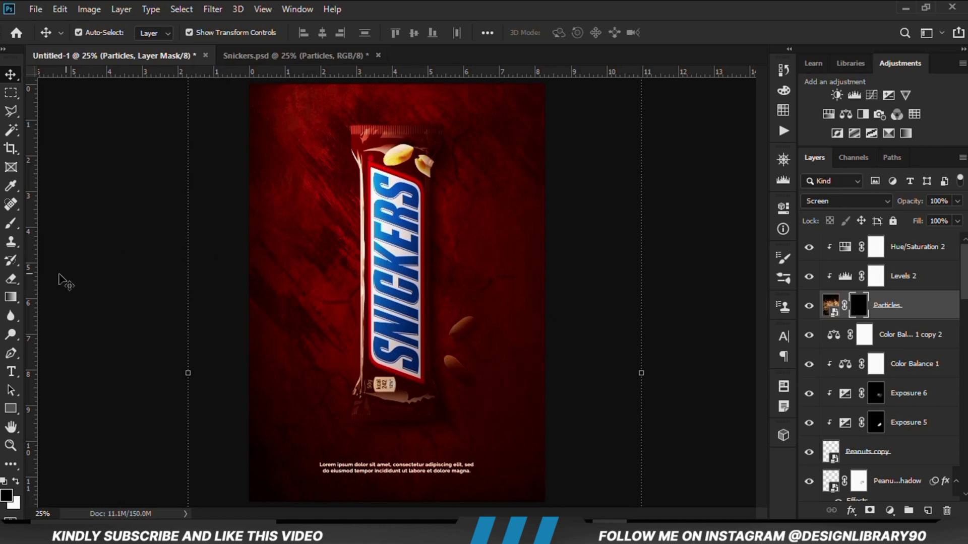
- Paint white on the Particles mask with a 1000 px brush at 5% opacity to faintly reveal dust around the bar
left_click(11, 223)
left_click(50, 223)
left_click(324, 33)
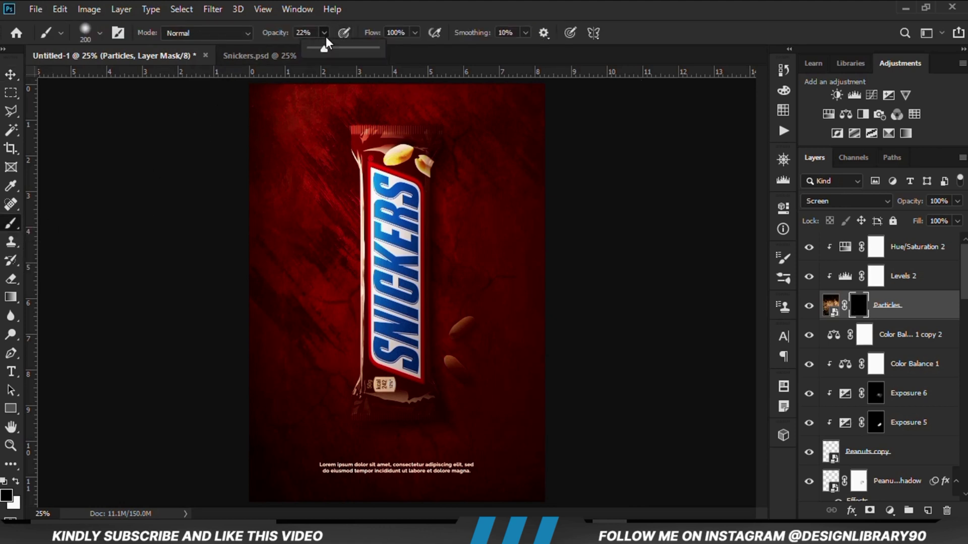
left_click_drag(323, 48, 312, 49)
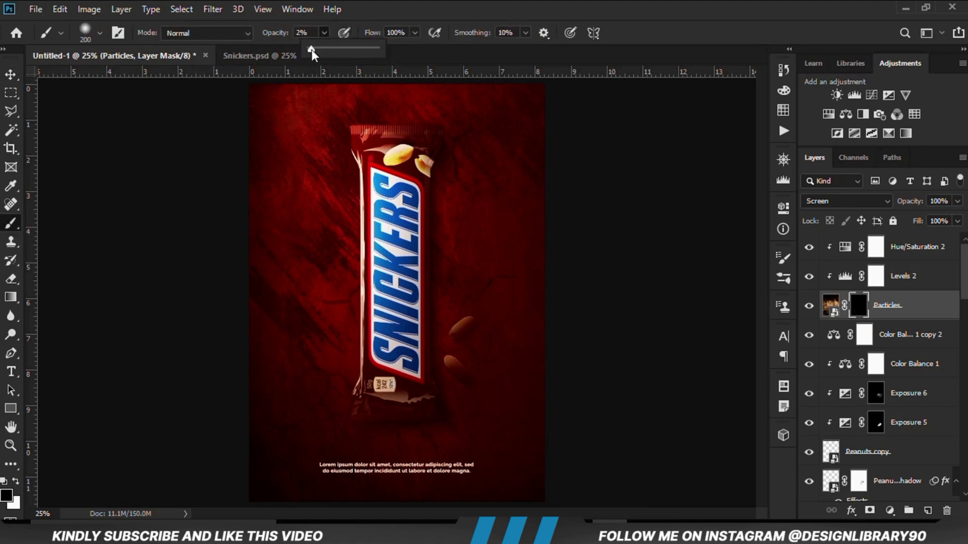
left_click(16, 481)
key("bracketright")
key("bracketright")
key("bracketright")
key("bracketright")
key("bracketright")
key("bracketright")
key("bracketright")
key("bracketright")
key("bracketright")
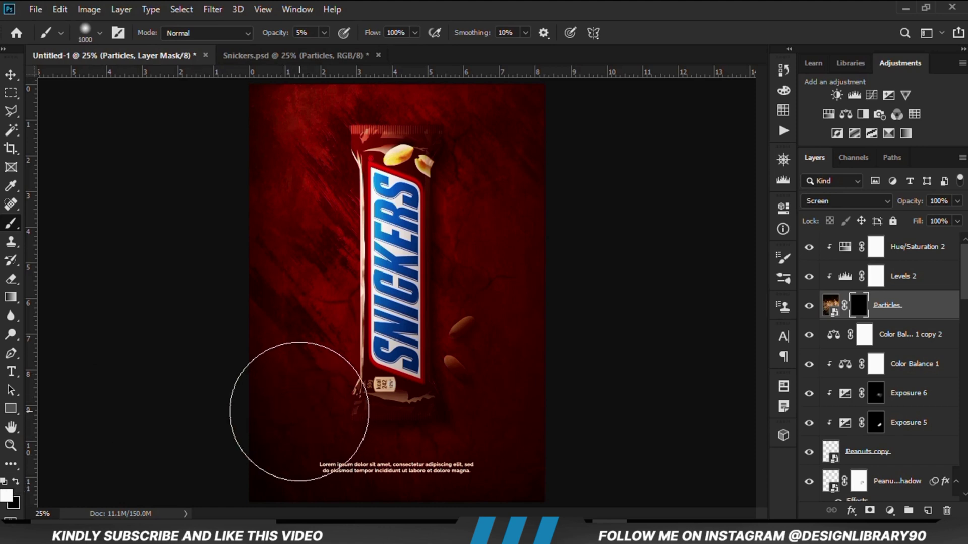
mouse_move(287, 209)
left_mouse_down()
mouse_move(479, 295)
mouse_move(491, 368)
mouse_move(486, 419)
mouse_move(448, 426)
mouse_move(472, 413)
mouse_move(482, 243)
mouse_move(477, 349)
left_mouse_up()
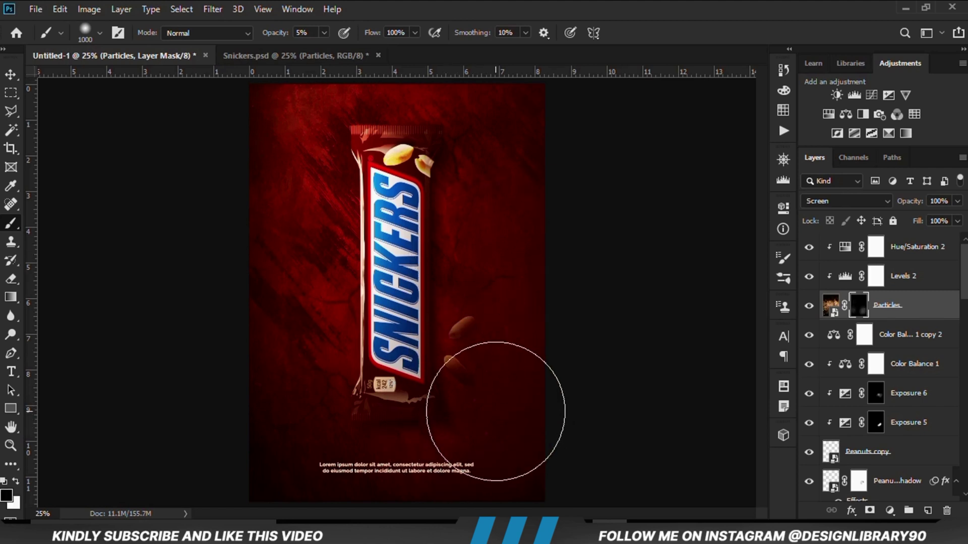
- Paint black on the Particles mask around the poster's lower right to soften the dust there, and reduce the brush to 700 px
left_click(15, 481)
mouse_move(480, 406)
left_mouse_down()
mouse_move(496, 413)
mouse_move(432, 426)
mouse_move(432, 415)
mouse_move(488, 423)
left_mouse_up()
key("bracketleft")
key("bracketleft")
key("bracketleft")
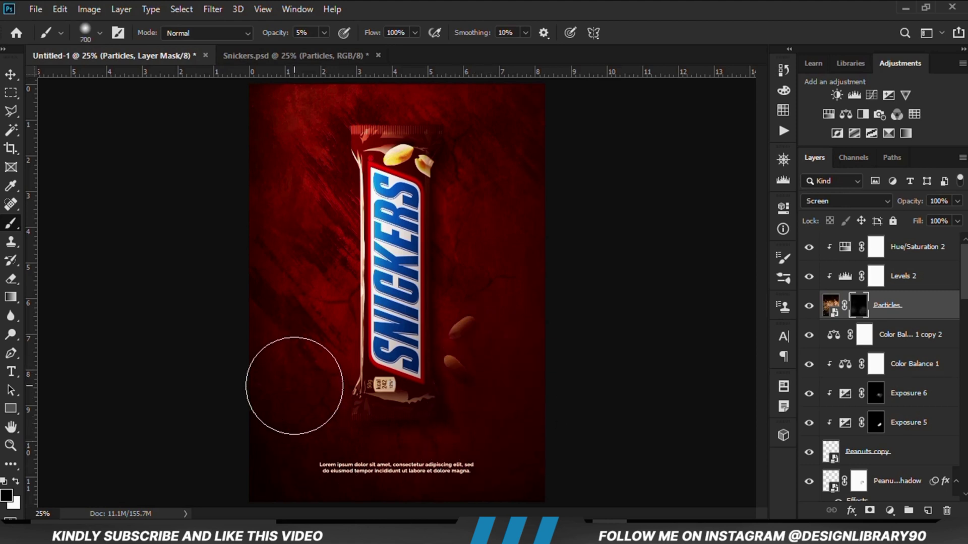
- Paint white on the Particles mask around the bar's upper half to bring back some dust, and shrink the brush for finer touch-ups
key("x")
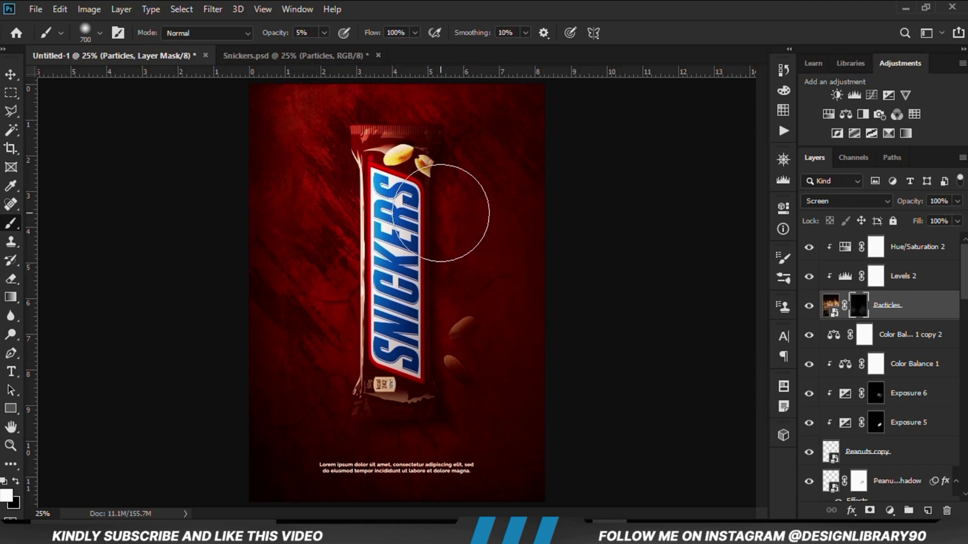
mouse_move(440, 212)
left_mouse_down()
mouse_move(359, 192)
mouse_move(345, 220)
mouse_move(354, 298)
mouse_move(347, 365)
mouse_move(338, 365)
mouse_move(353, 205)
left_mouse_up()
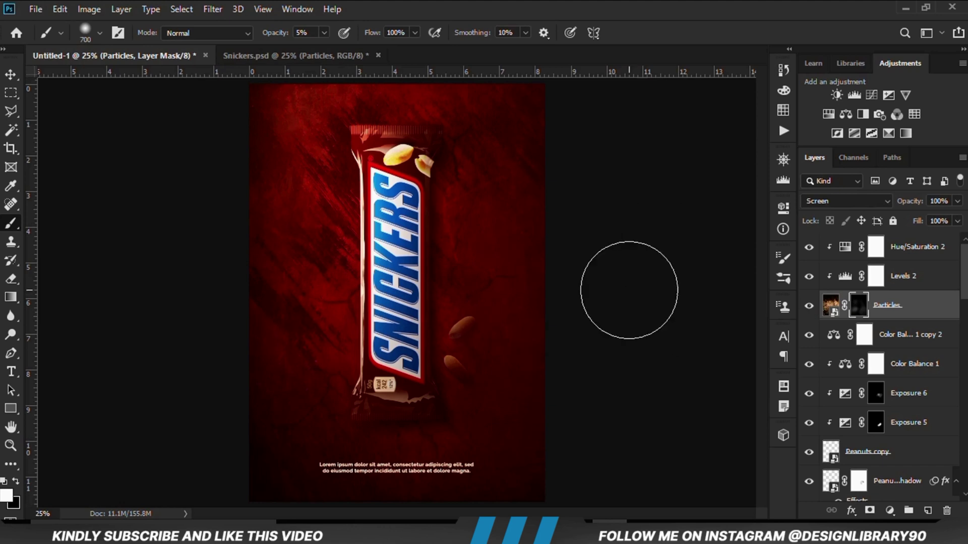
key("bracketleft")
key("bracketleft")
key("bracketleft")
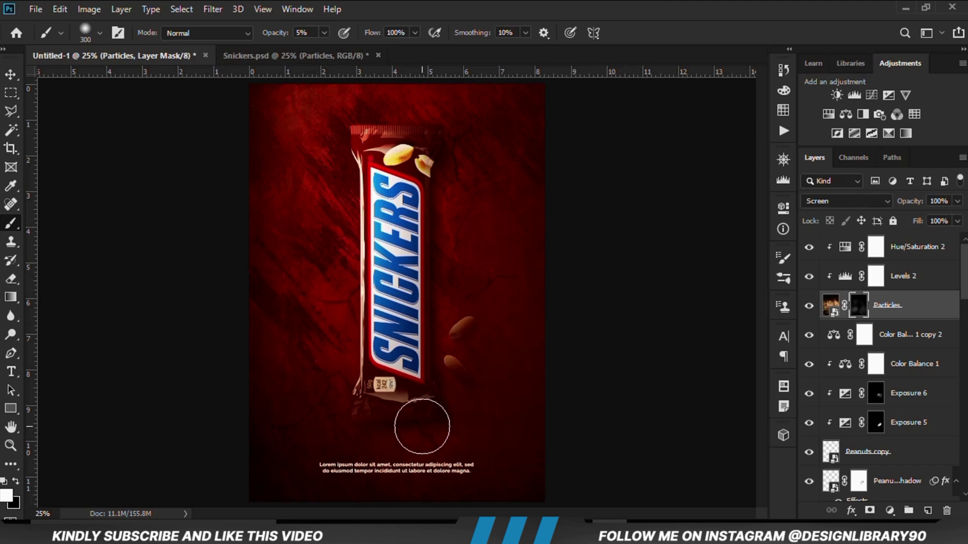
- Clean dust off the bar by painting black on the Particles mask at 23% opacity and 300 px, and deselect all layers
key("x")
key("bracketleft")
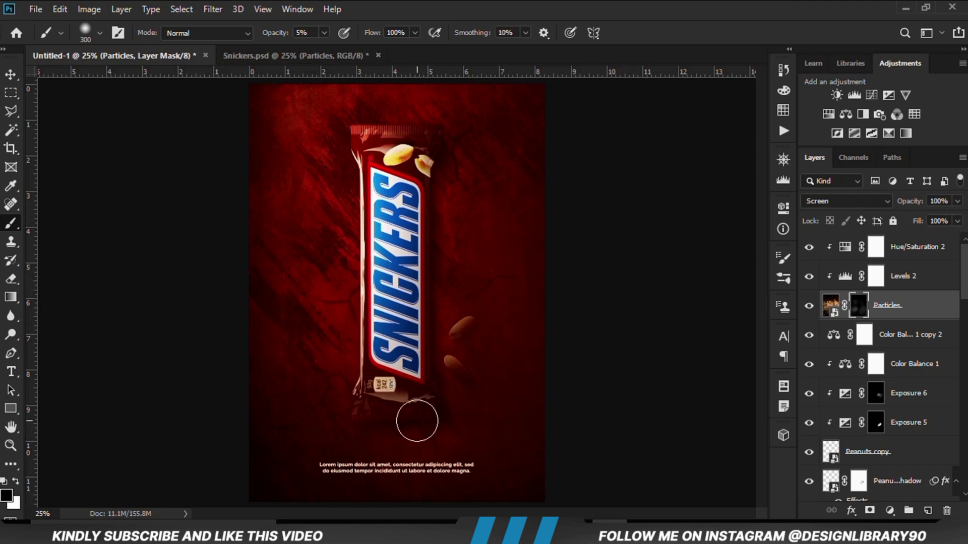
left_click_drag(324, 32, 361, 21)
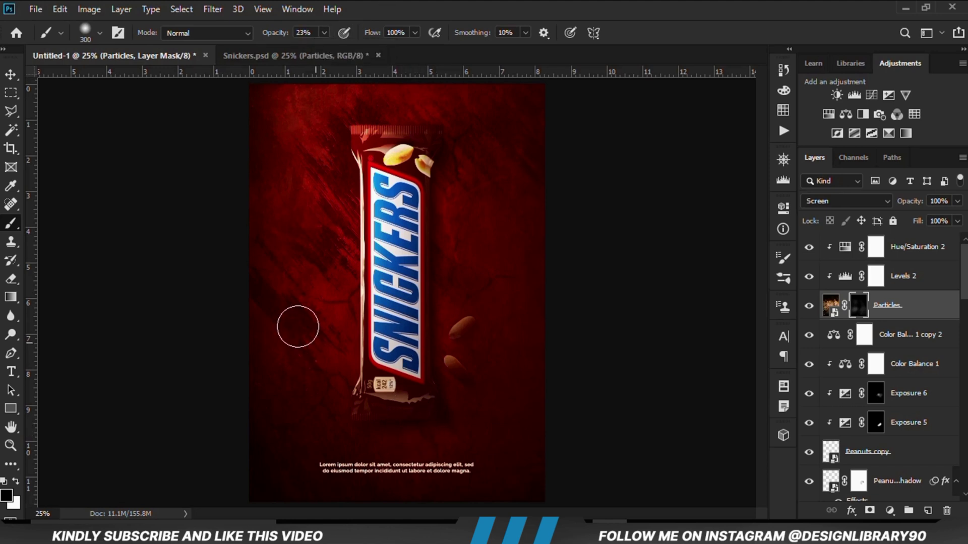
left_click(10, 74)
left_click(267, 244)
left_click(640, 287)
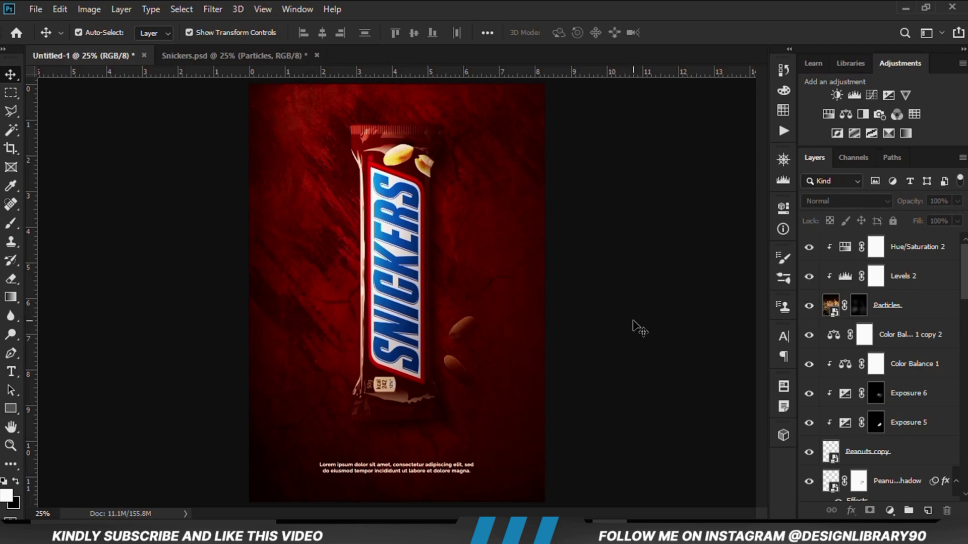
- Stamp all visible layers into a new top layer and convert it to a smart object
key("ctrl+shift+alt+e")
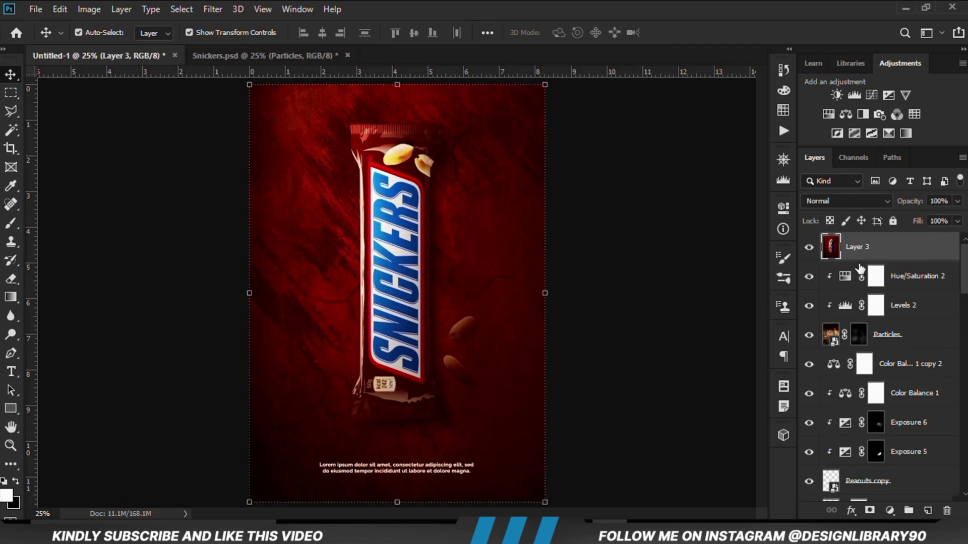
right_click(861, 252)
left_click(696, 198)
- Start a Camera Raw Filter on the merged layer with exposure +0.15, contrast +16, highlights +6 and shadows -18
left_click(204, 10)
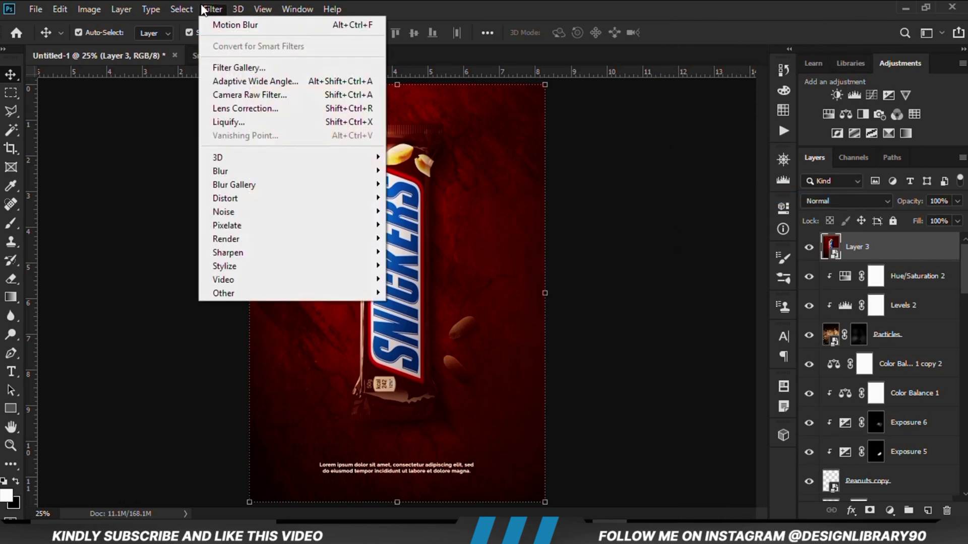
left_click(258, 95)
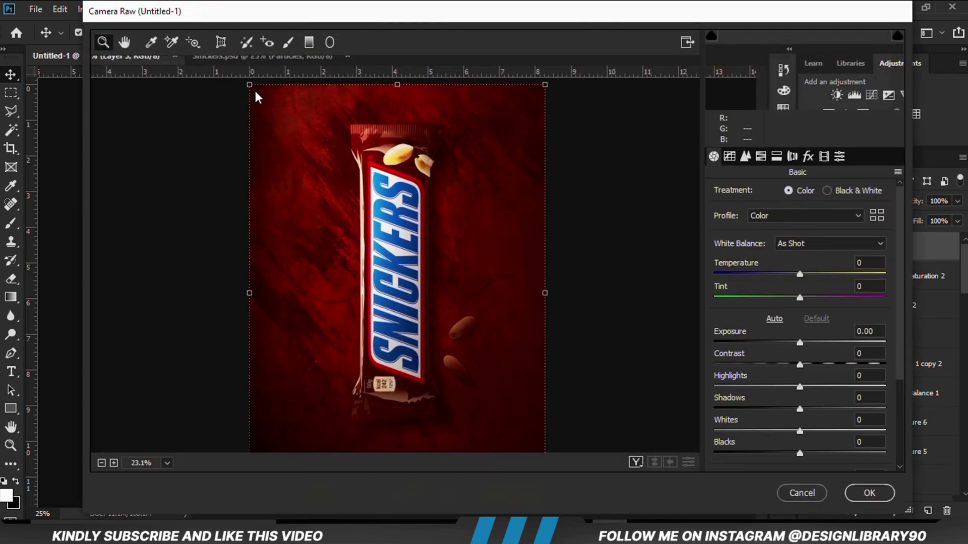
left_click_drag(802, 343, 812, 368)
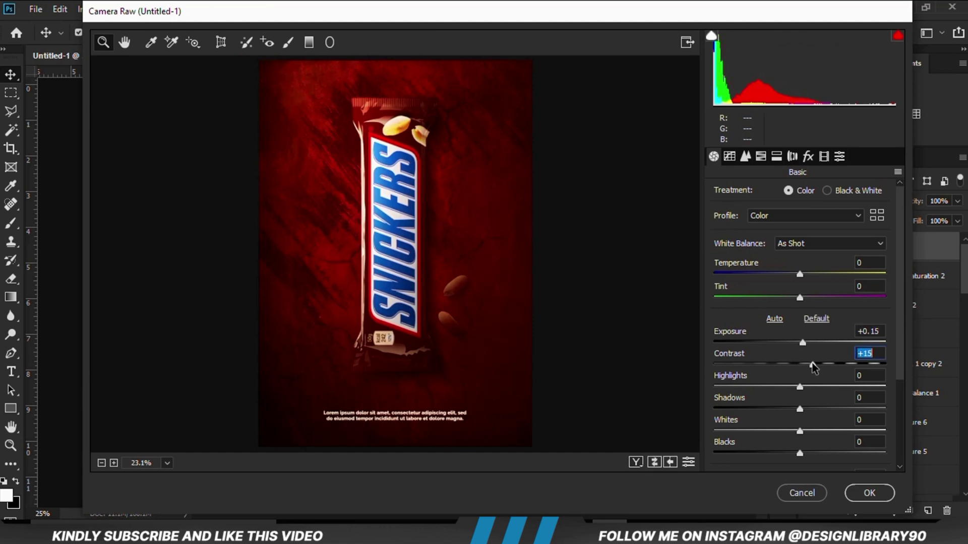
left_click_drag(800, 388, 772, 408)
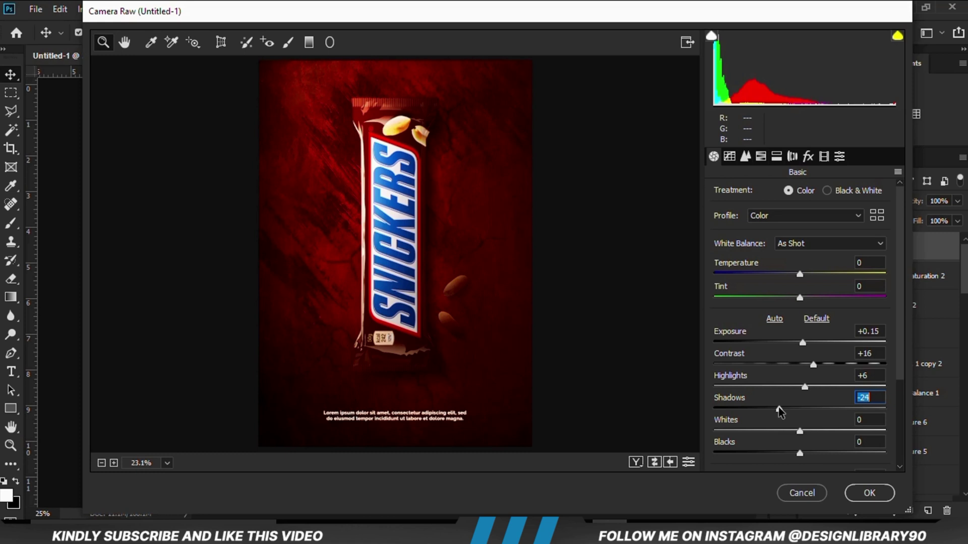
- Set the Camera Raw whites to +9, blacks to -13, texture to +13 and clarity to +5
scroll(902, 353, "down", 3)
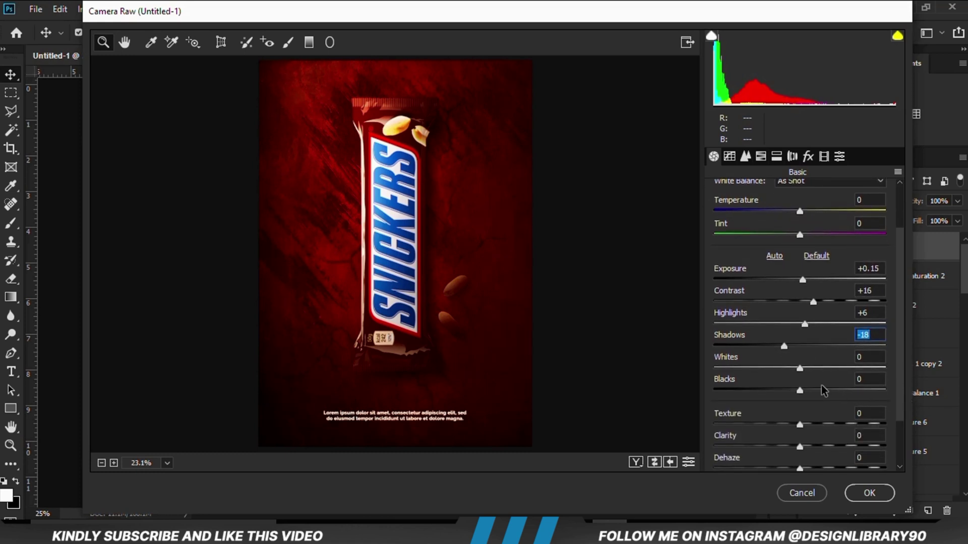
left_click_drag(794, 372, 791, 393)
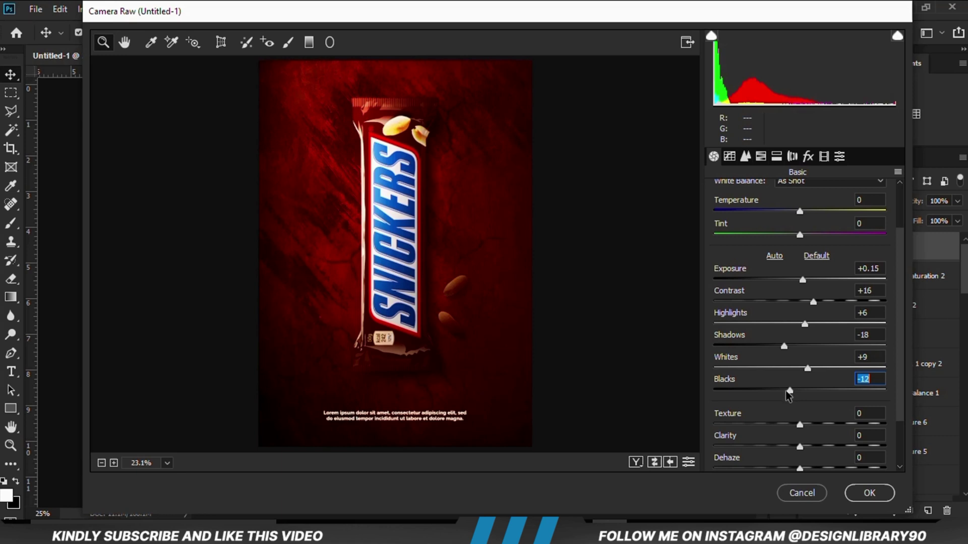
left_click_drag(799, 425, 811, 430)
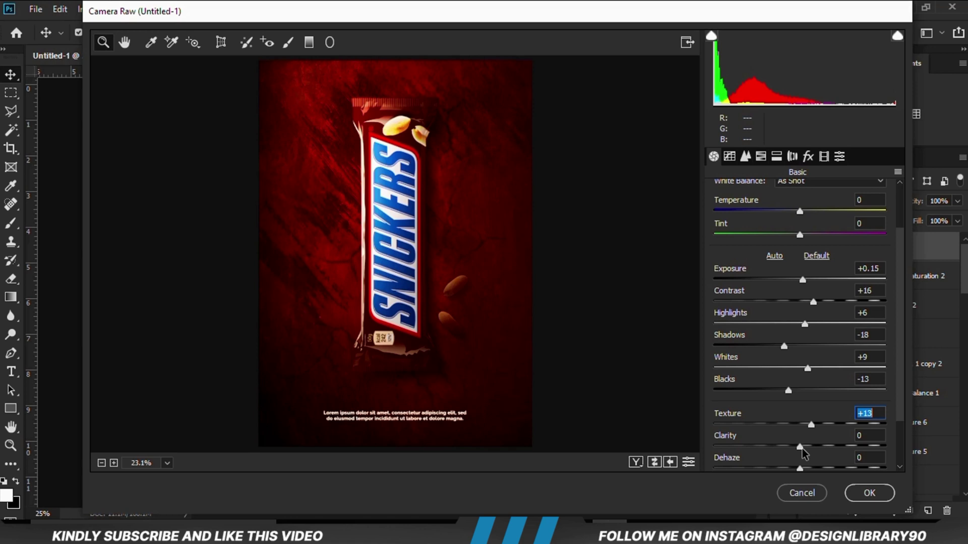
left_click_drag(800, 447, 803, 447)
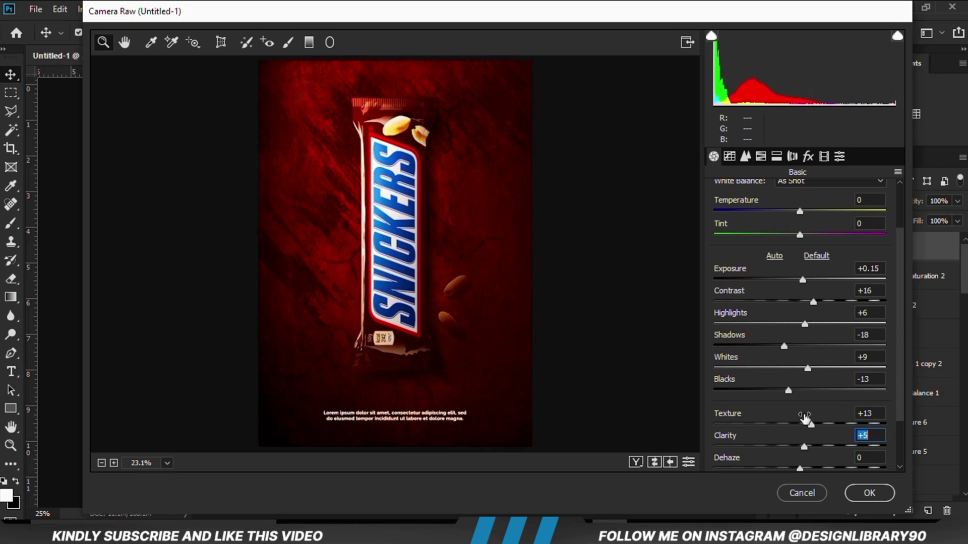
- Lower the blues luminance to -9 in the HSL adjustments and apply the Heavy vignetting preset
left_click(761, 157)
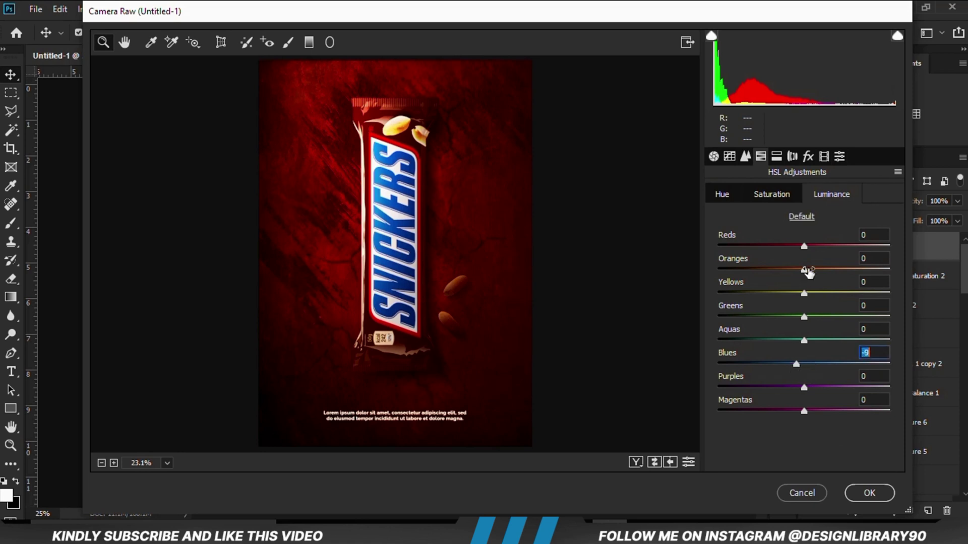
left_click(840, 157)
scroll(900, 303, "down", 10)
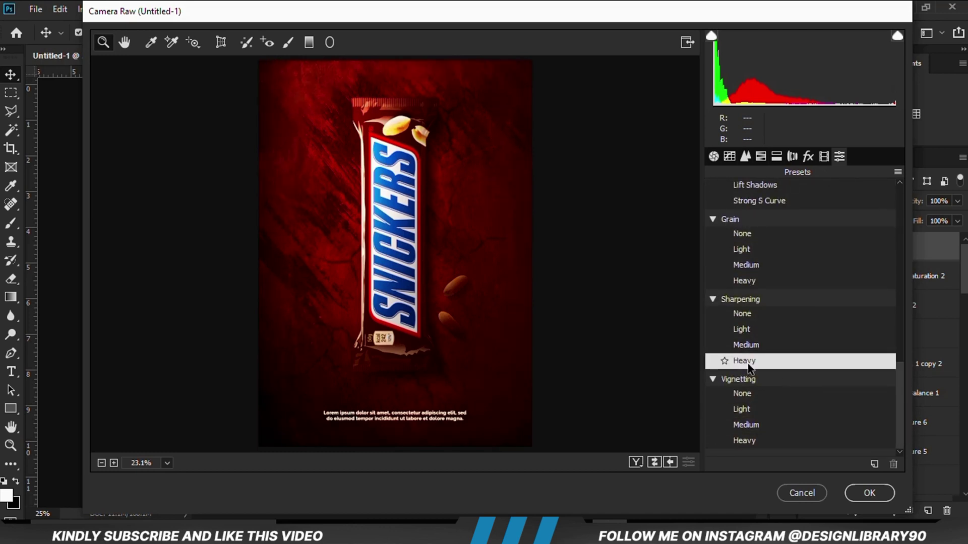
left_click(757, 445)
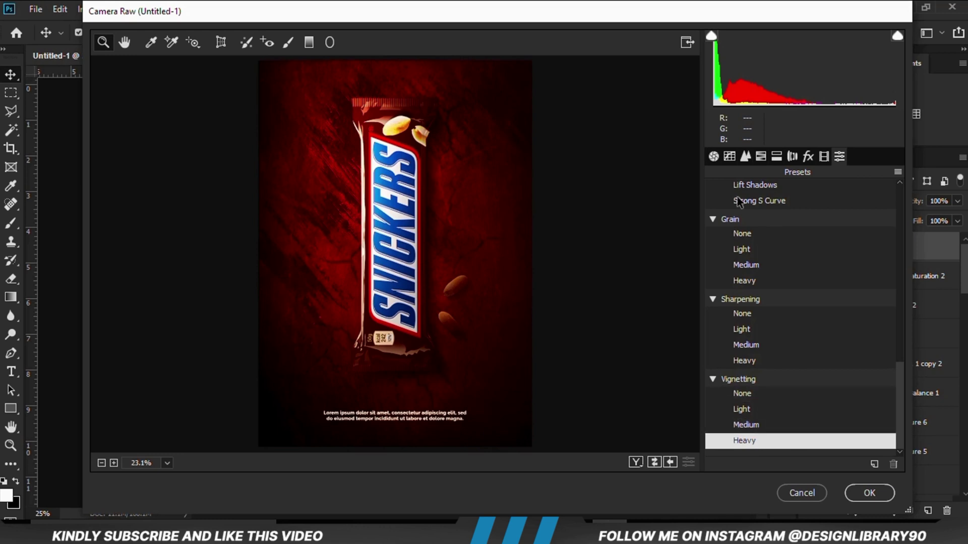
- Reduce the Camera Raw saturation to -8 and apply the filter to the merged layer
left_click(713, 156)
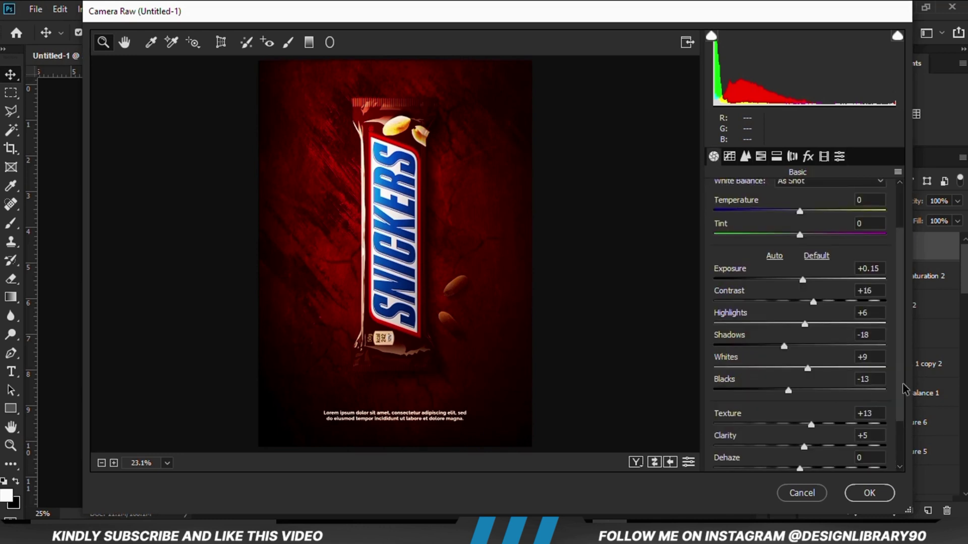
scroll(904, 390, "down", 3)
left_click_drag(798, 461, 793, 461)
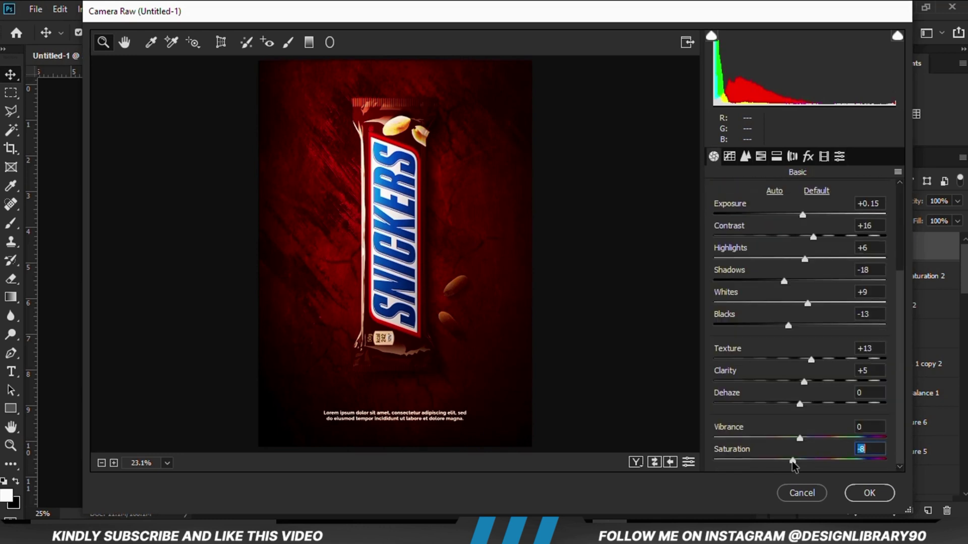
left_click(850, 490)
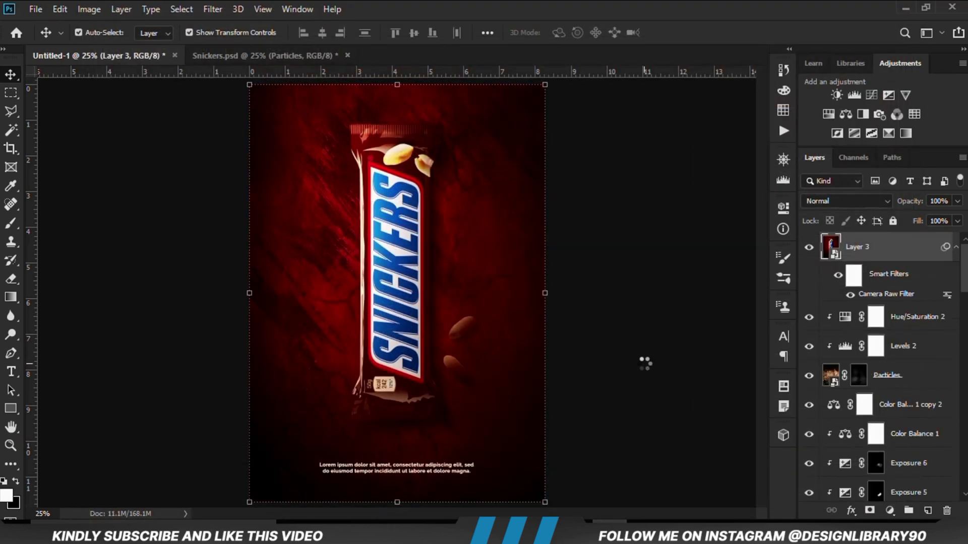
- Add a new layer above the Camera Raw filtered layer
key("ctrl+shift+alt+e")
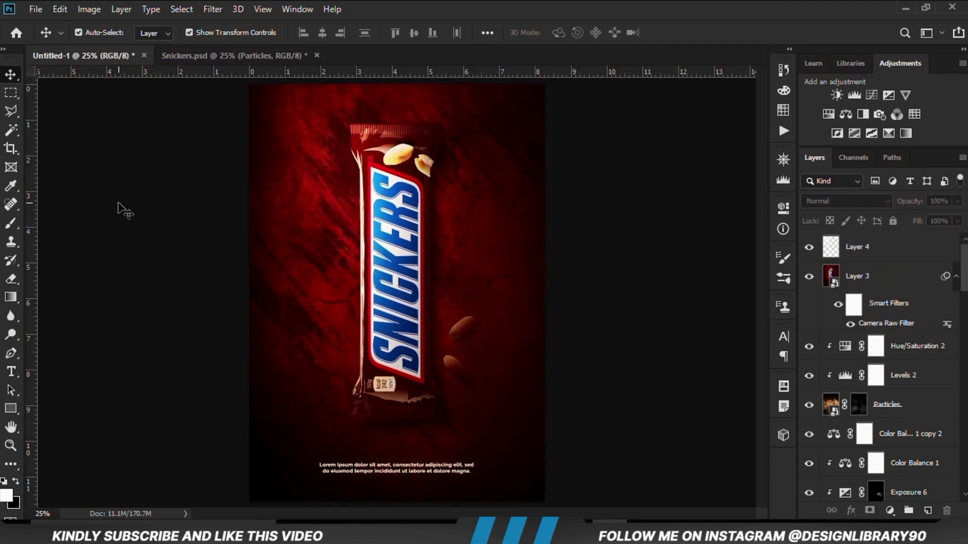